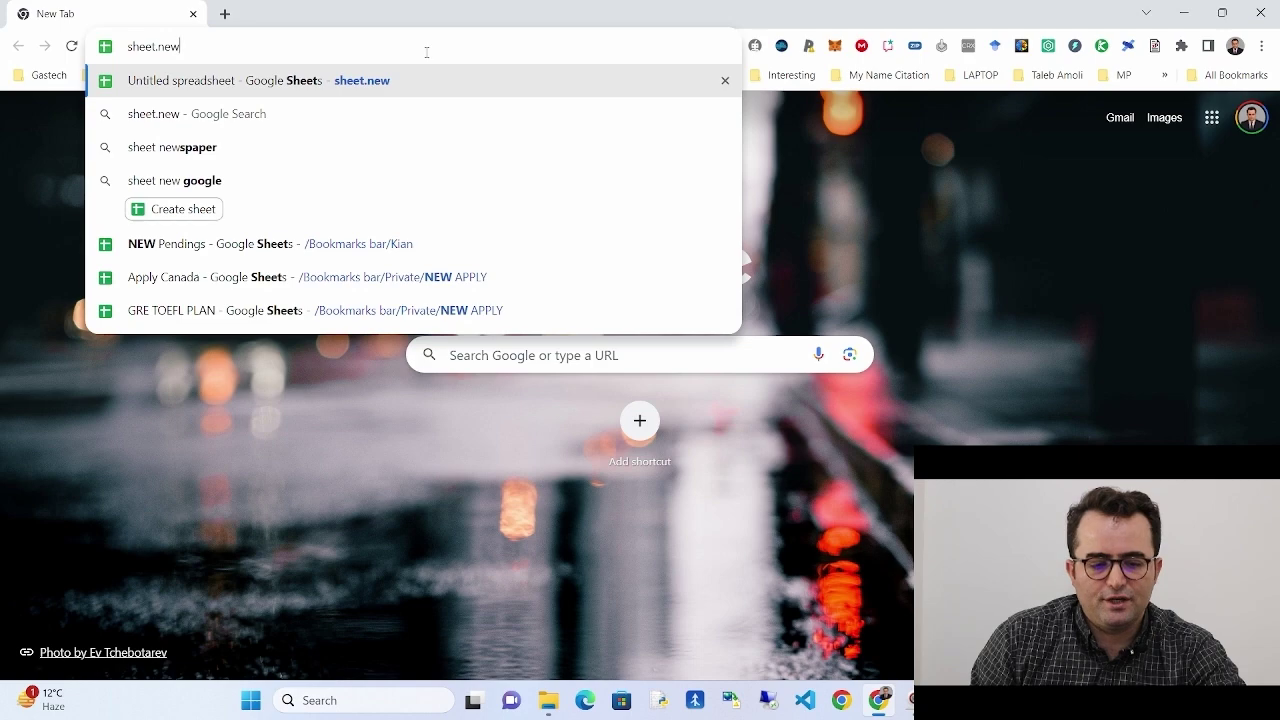
# Create a blank Google Sheets spreadsheet through sheet.new and select cell A1.
pyautogui.press('Return')
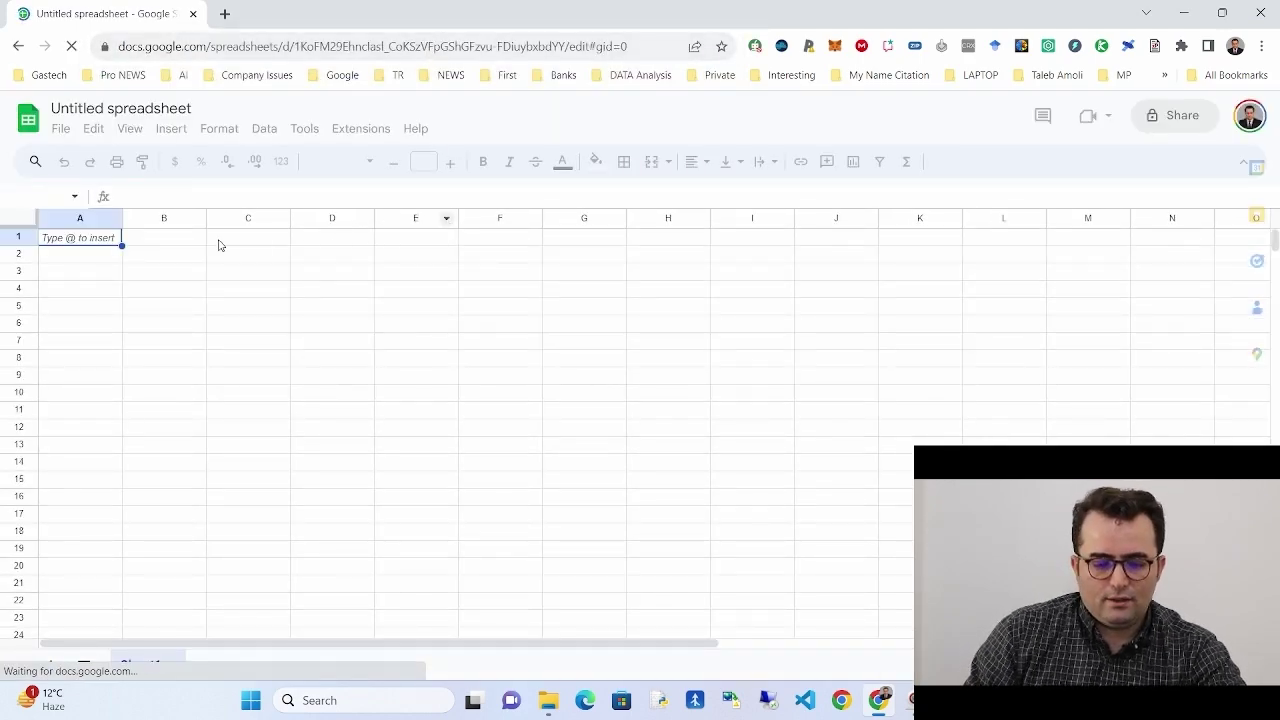
pyautogui.click(131, 358)
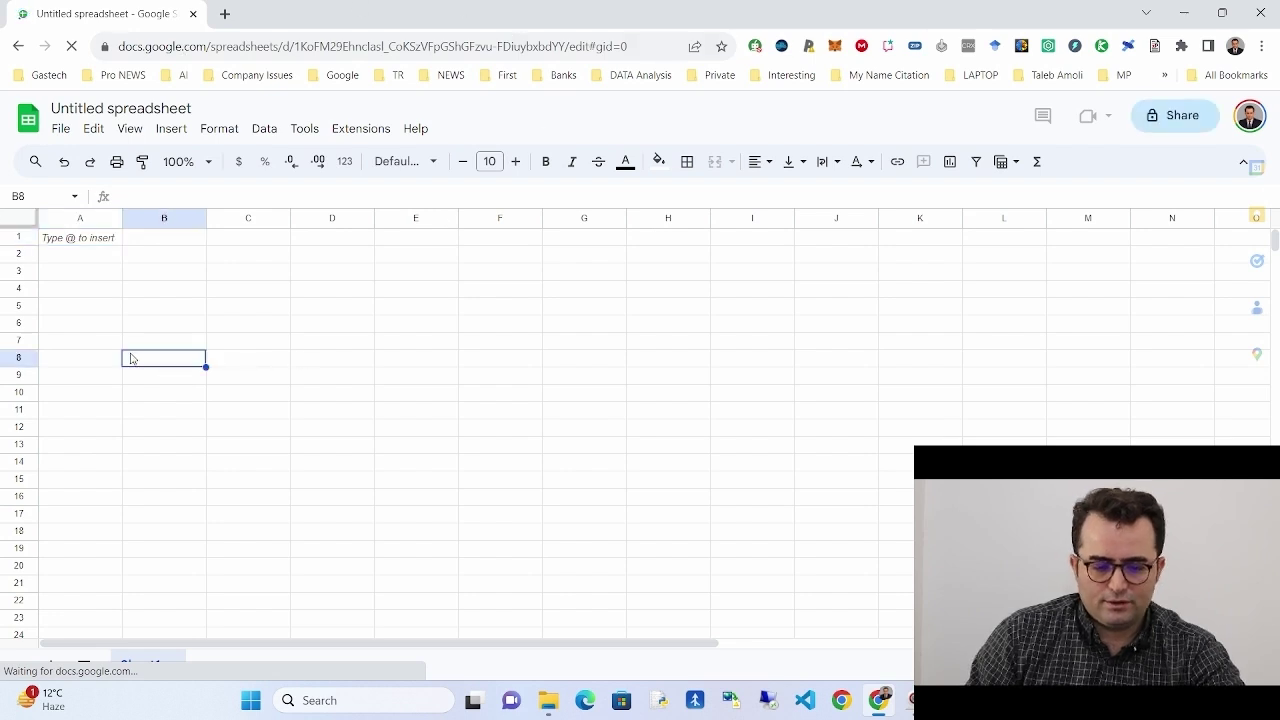
pyautogui.click(125, 240)
pyautogui.click(116, 241)
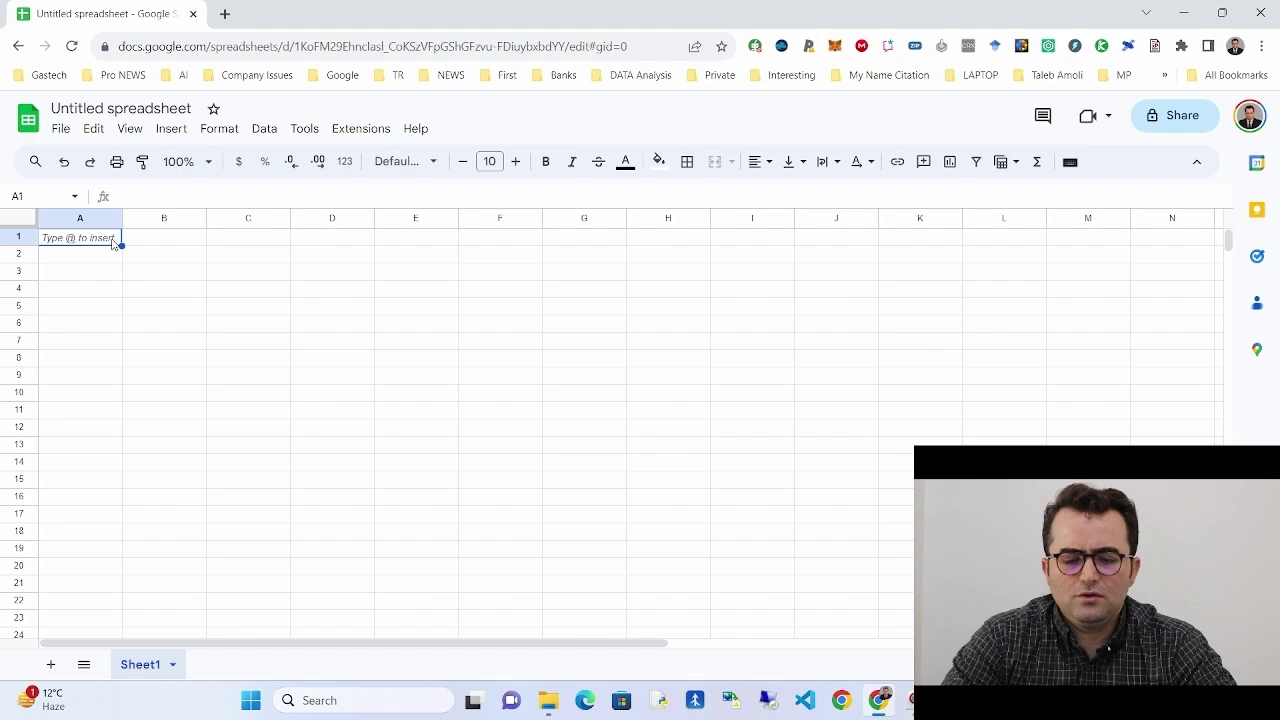
# Open Investing.com in a new browser tab and go to the Alphabet Class A (GOOGL) stock page.
pyautogui.click(225, 14)
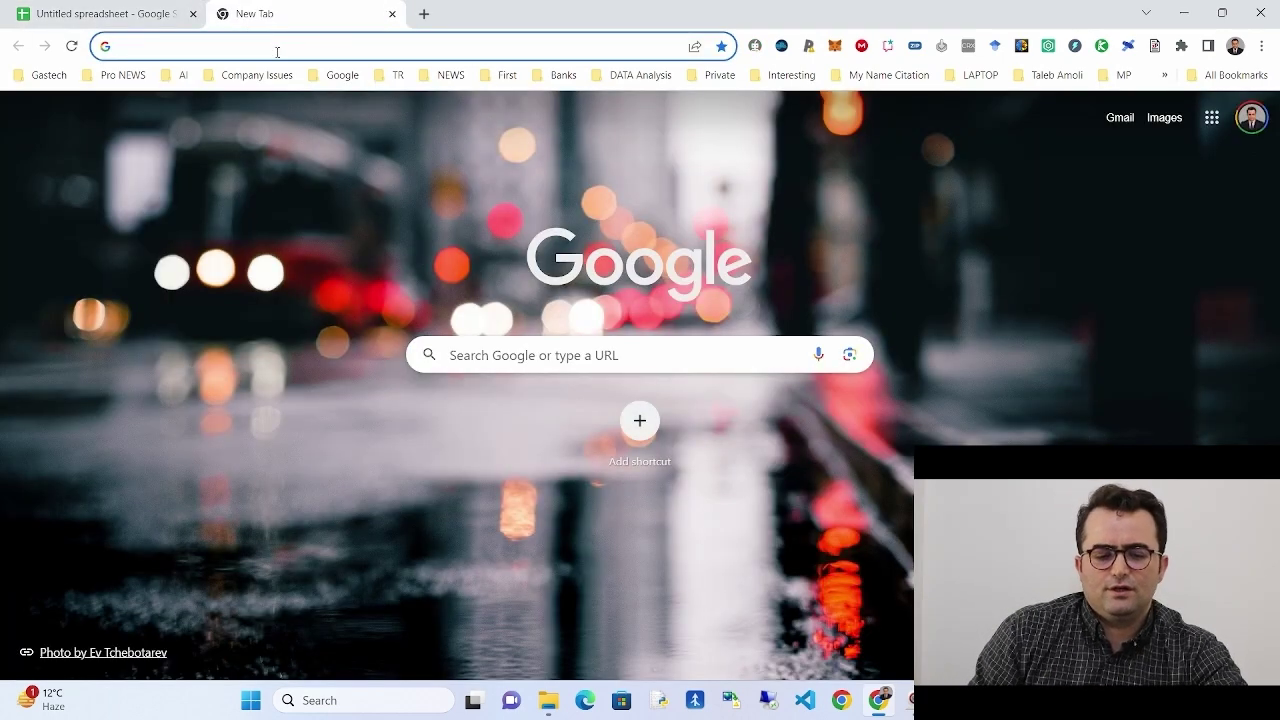
pyautogui.write('inves')
pyautogui.press('Return')
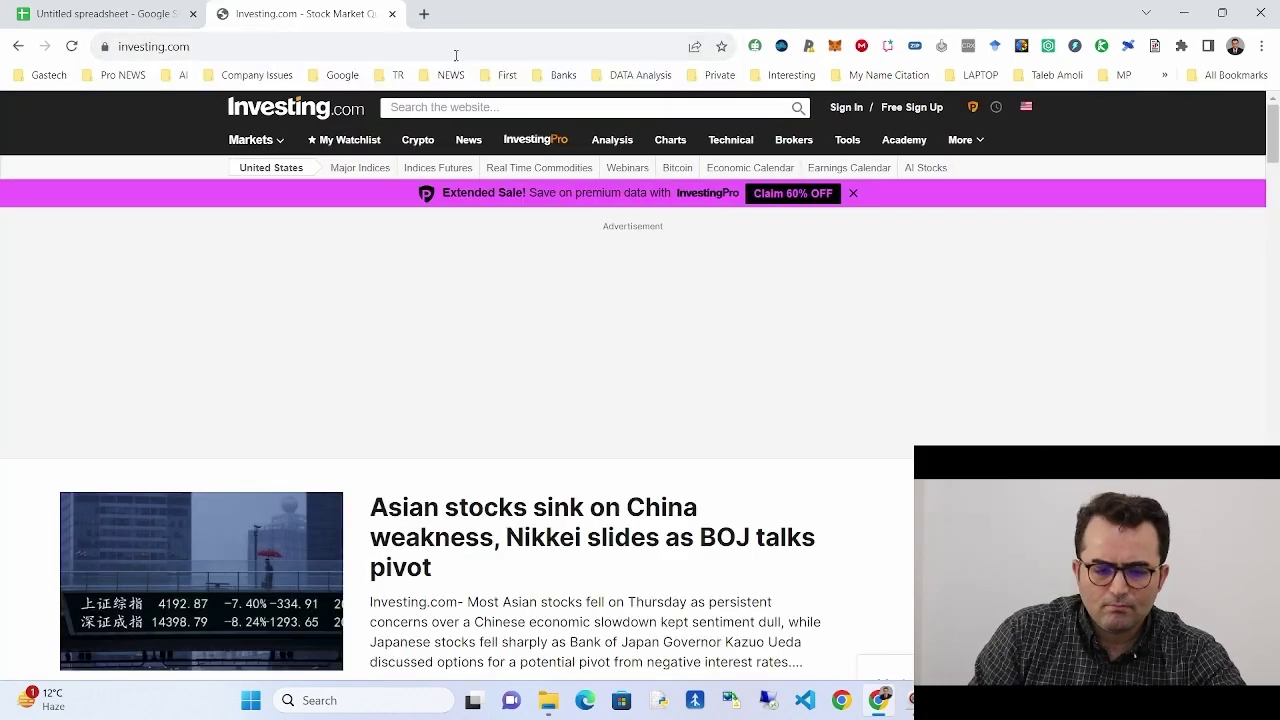
pyautogui.click(408, 110)
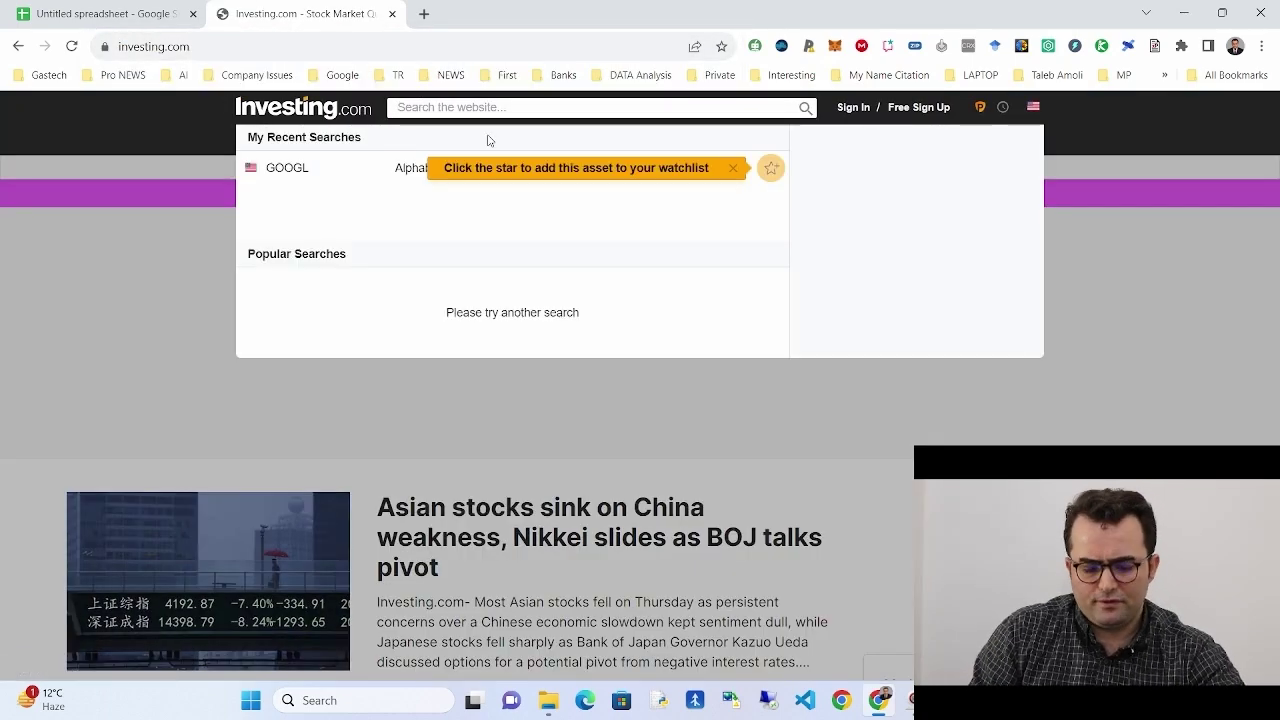
pyautogui.click(303, 171)
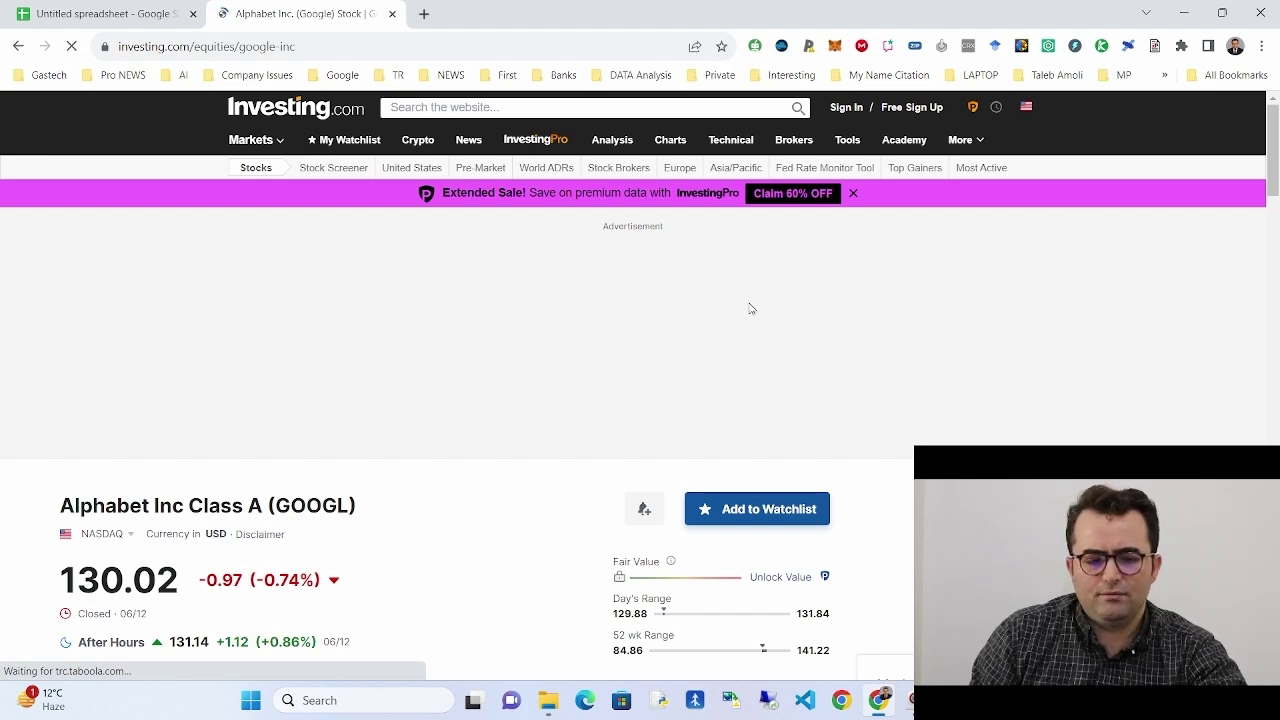
# Open the financial Ratios page for GOOGL and locate the ratios table.
pyautogui.scroll(-5, 730, 318)
pyautogui.scroll(1, 650, 340)
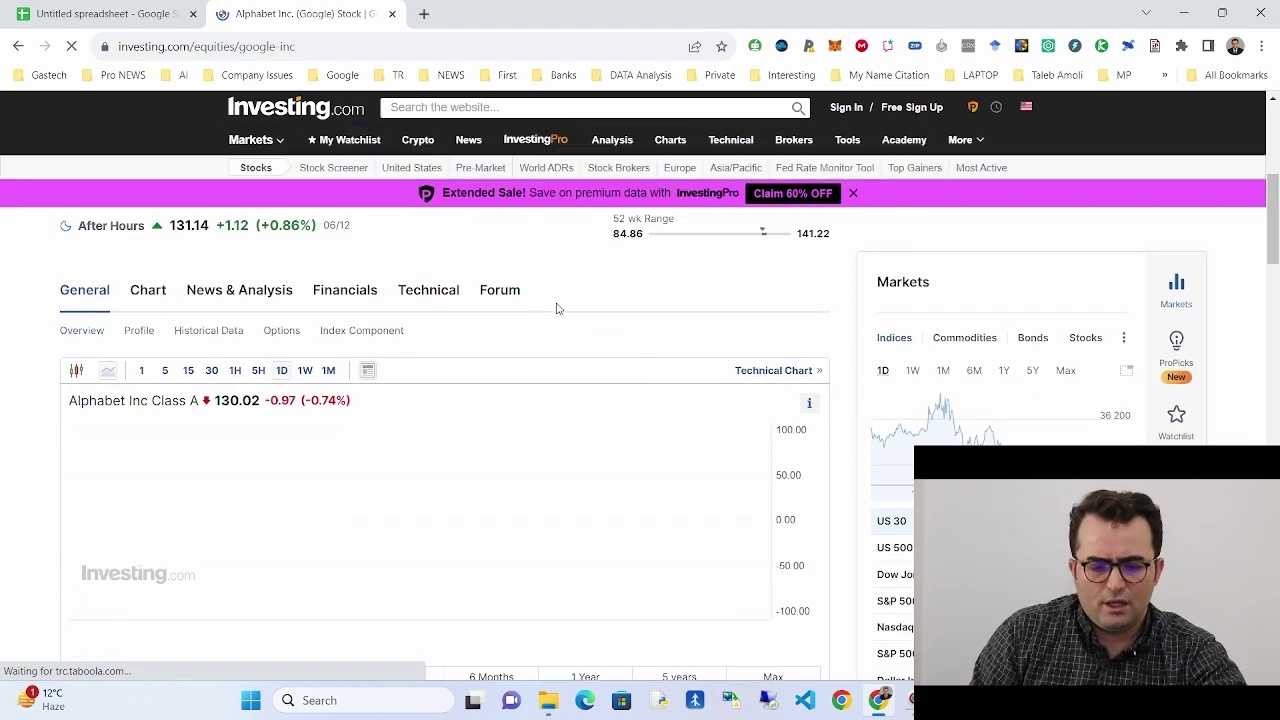
pyautogui.moveTo(333, 290)
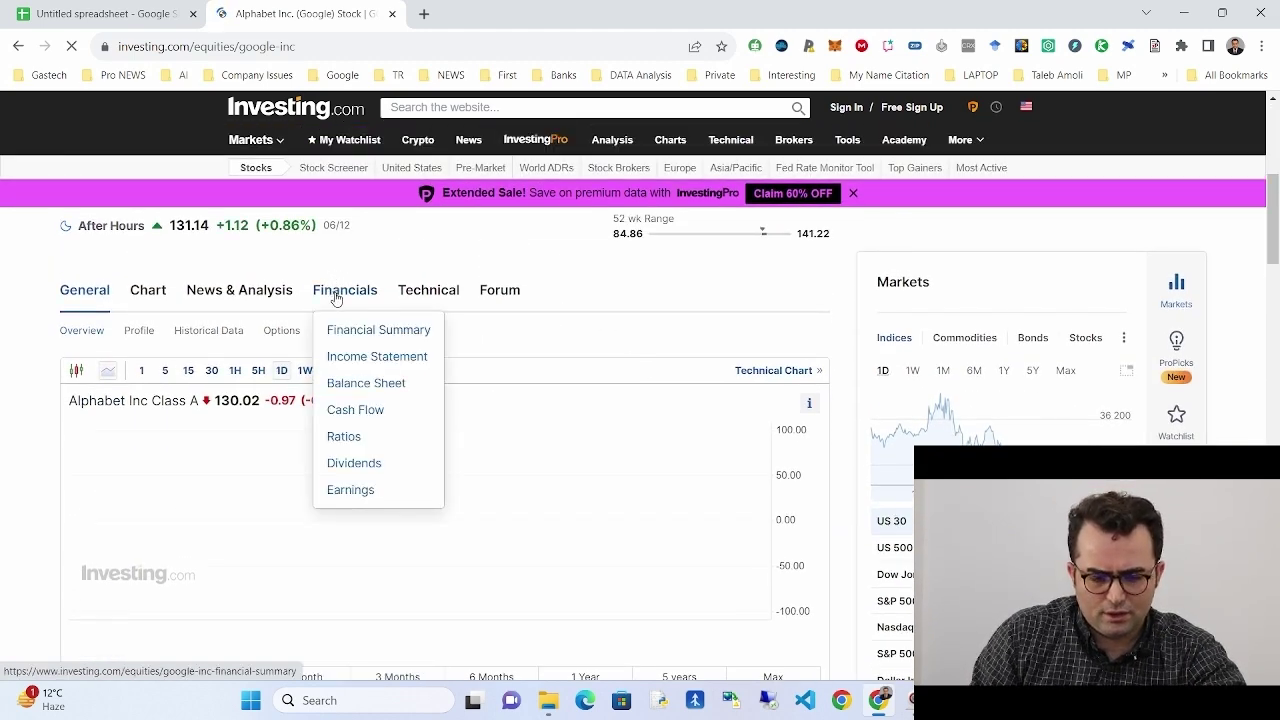
pyautogui.click(341, 440)
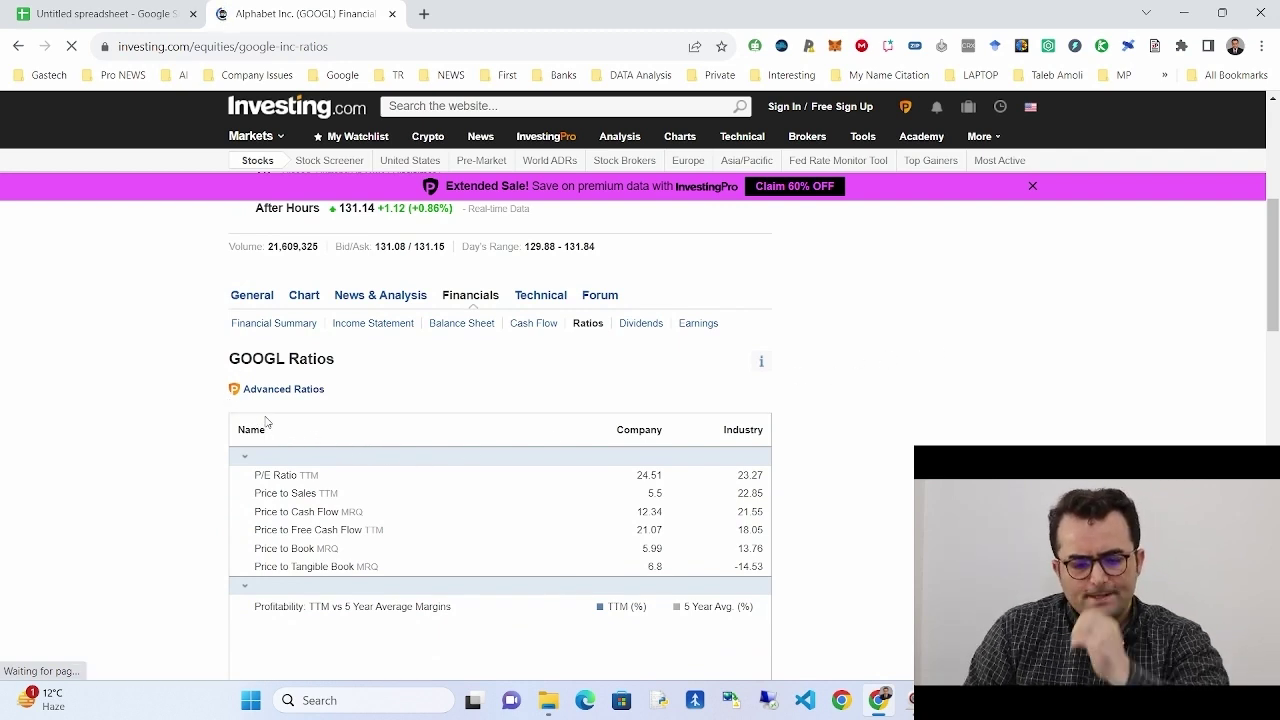
pyautogui.moveTo(231, 434)
pyautogui.mouseDown()
pyautogui.moveTo(503, 491)
pyautogui.moveTo(771, 577)
pyautogui.moveTo(400, 506)
pyautogui.moveTo(263, 429)
pyautogui.moveTo(240, 430)
pyautogui.mouseUp()
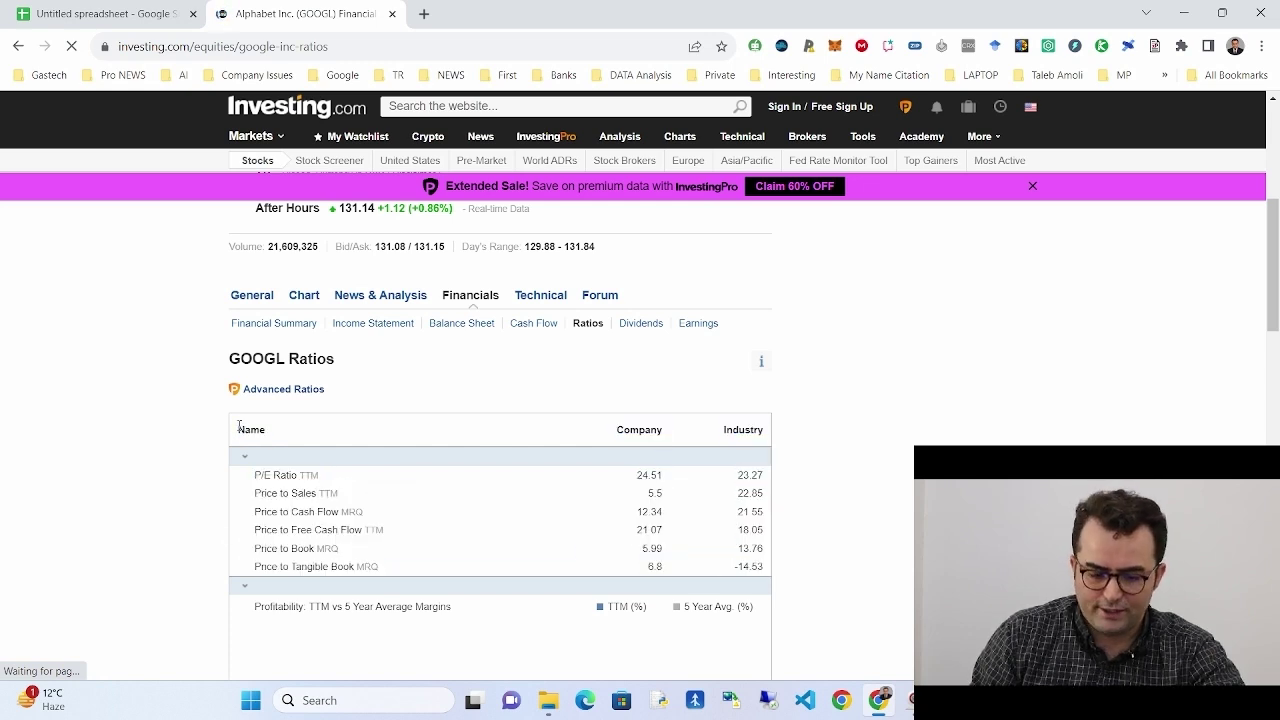
# Return to the spreadsheet and begin an IMPORTHTML formula in cell A1.
pyautogui.click(104, 6)
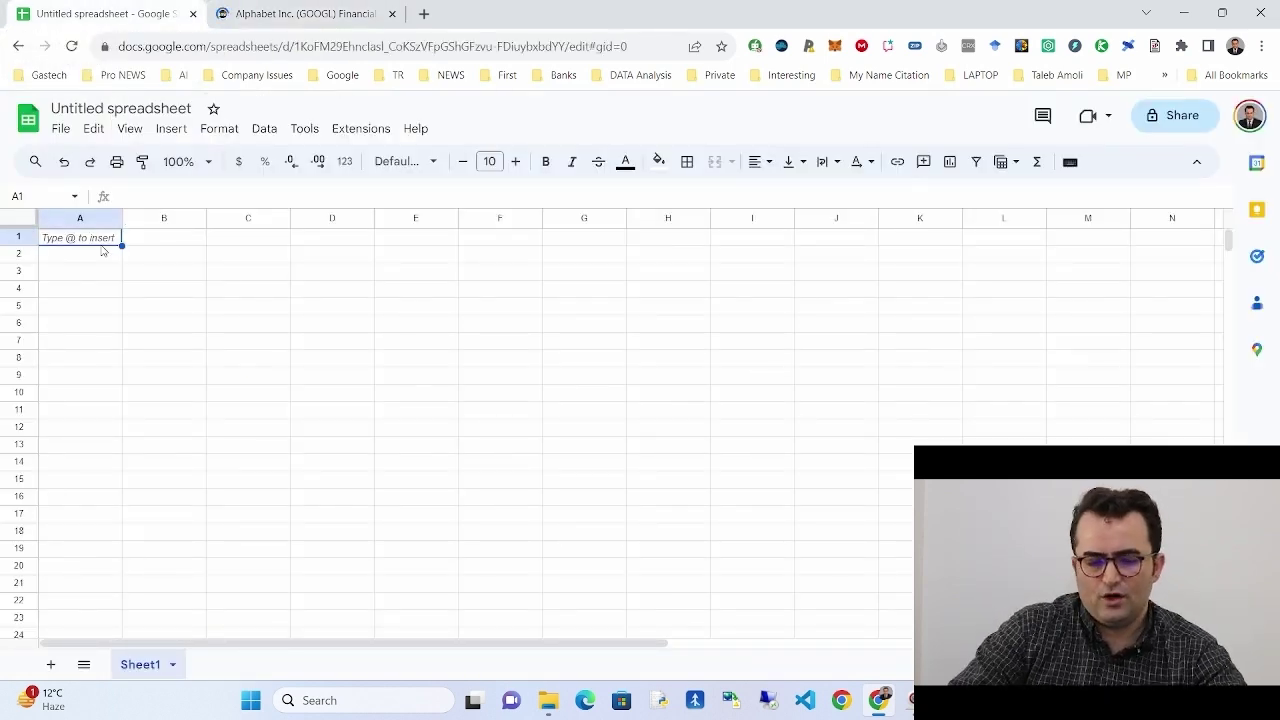
pyautogui.write('=')
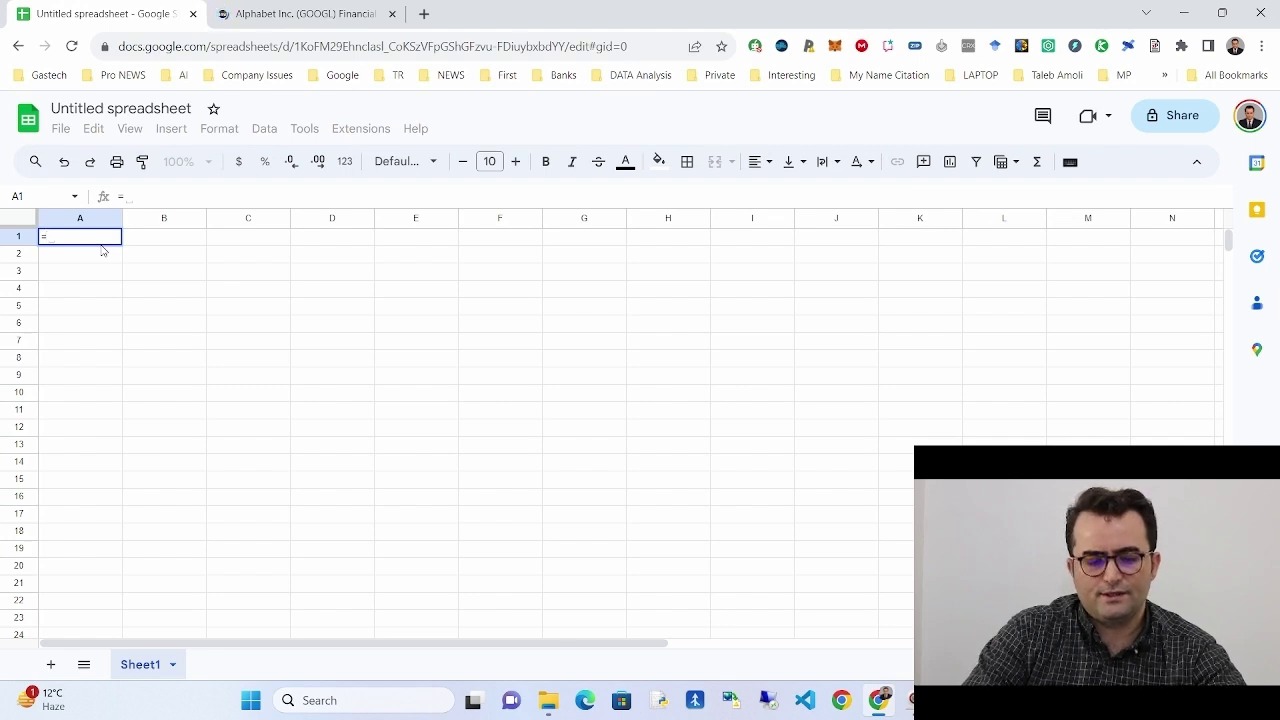
pyautogui.write('importhtm')
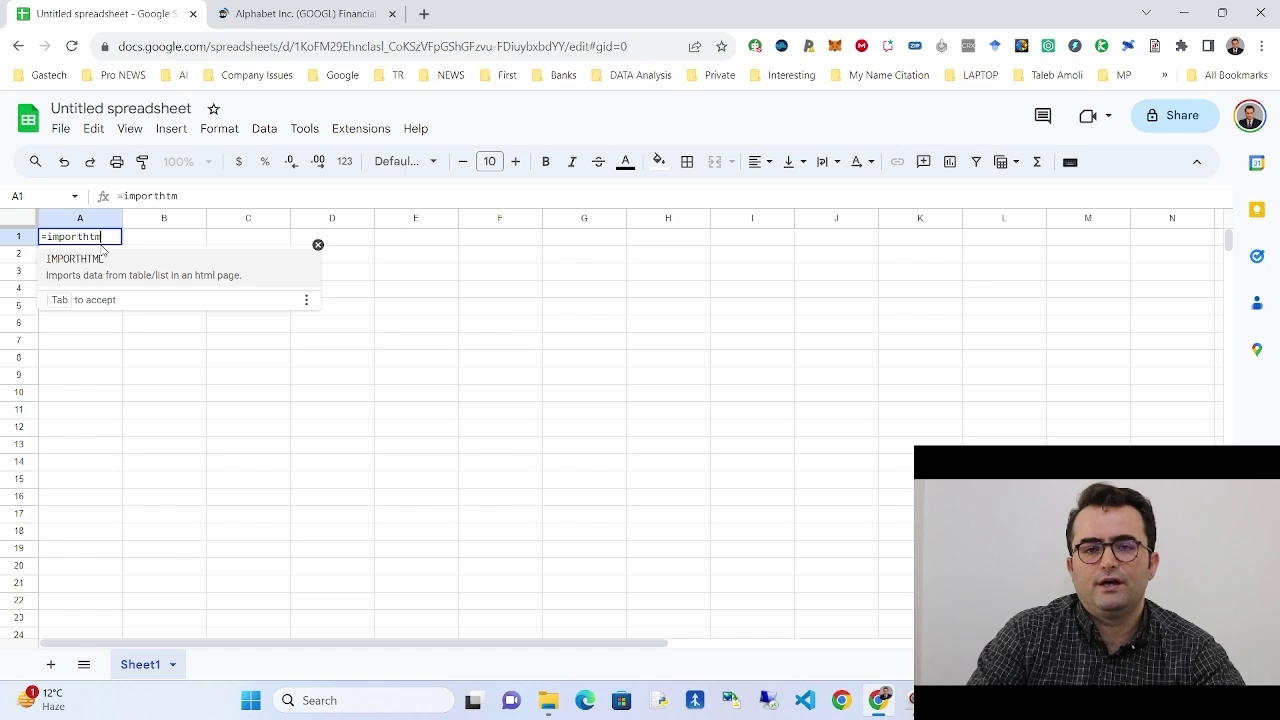
pyautogui.press('BackSpace')
pyautogui.press('BackSpace')
pyautogui.press('BackSpace')
pyautogui.press('BackSpace')
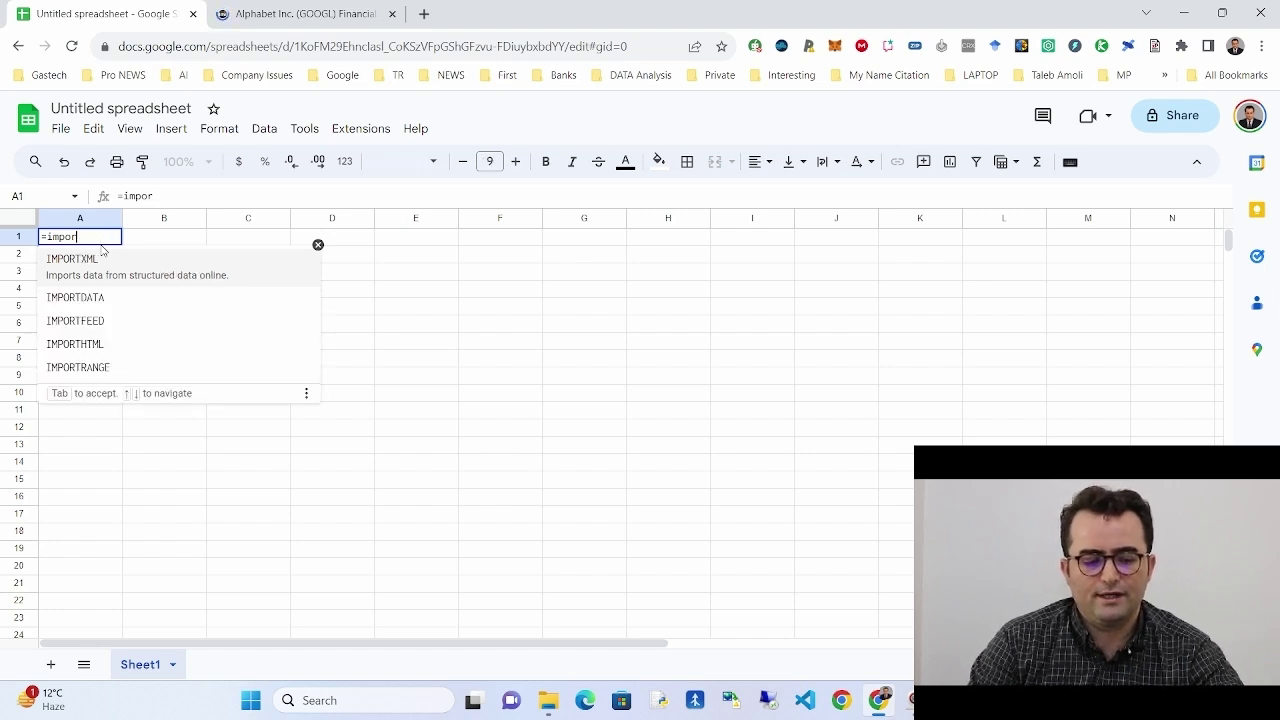
pyautogui.write('txml')
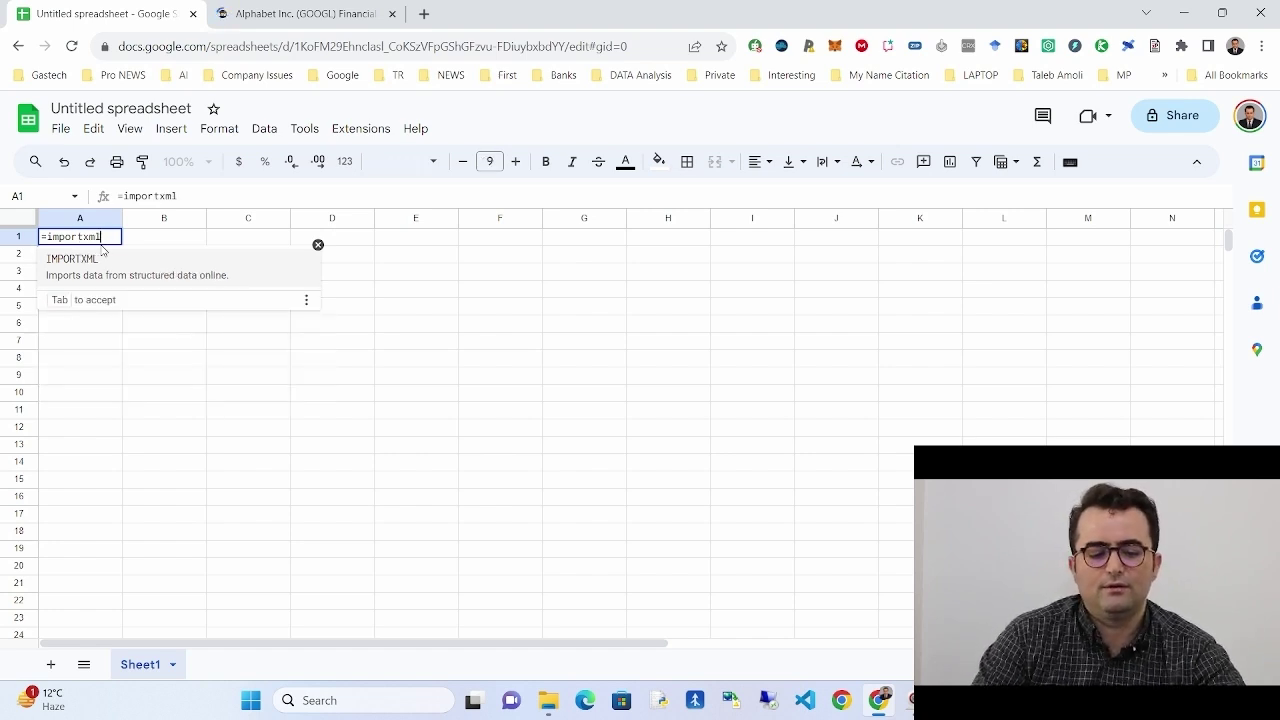
pyautogui.press('BackSpace')
pyautogui.press('BackSpace')
pyautogui.press('BackSpace')
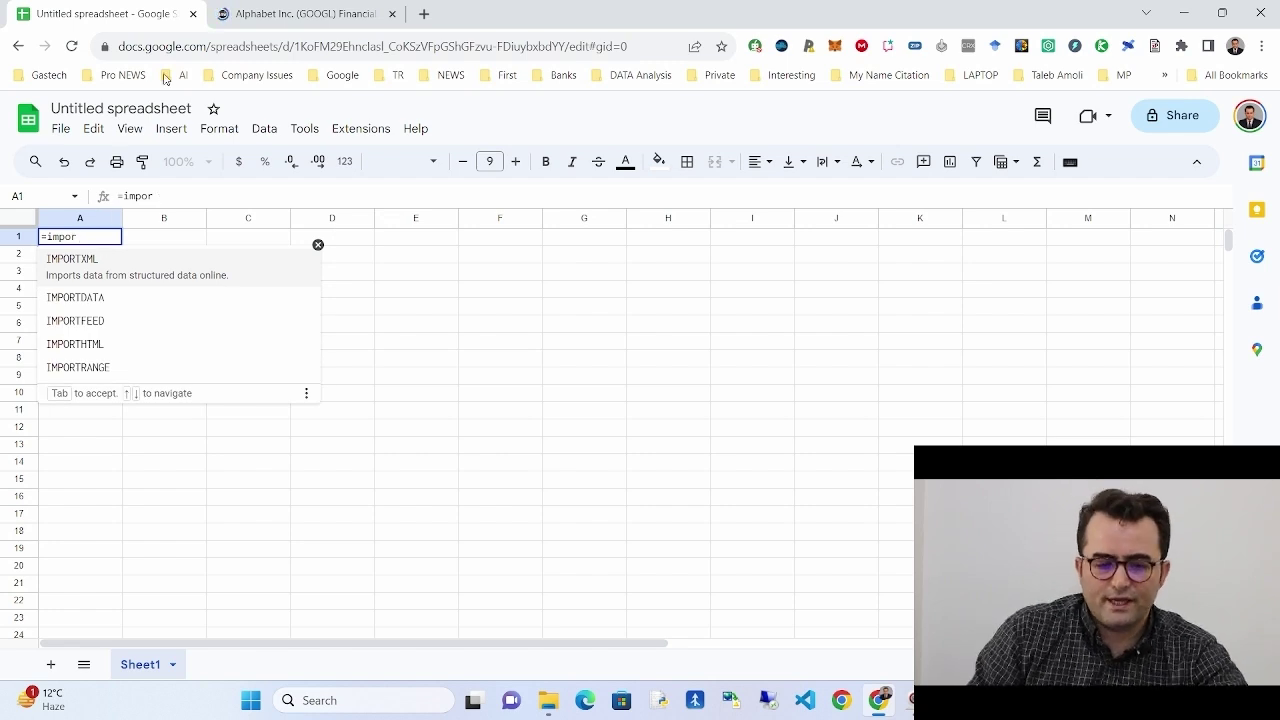
# Complete the function name in cell A1 as =IMPORTHTML( with its arguments left open.
pyautogui.click(296, 6)
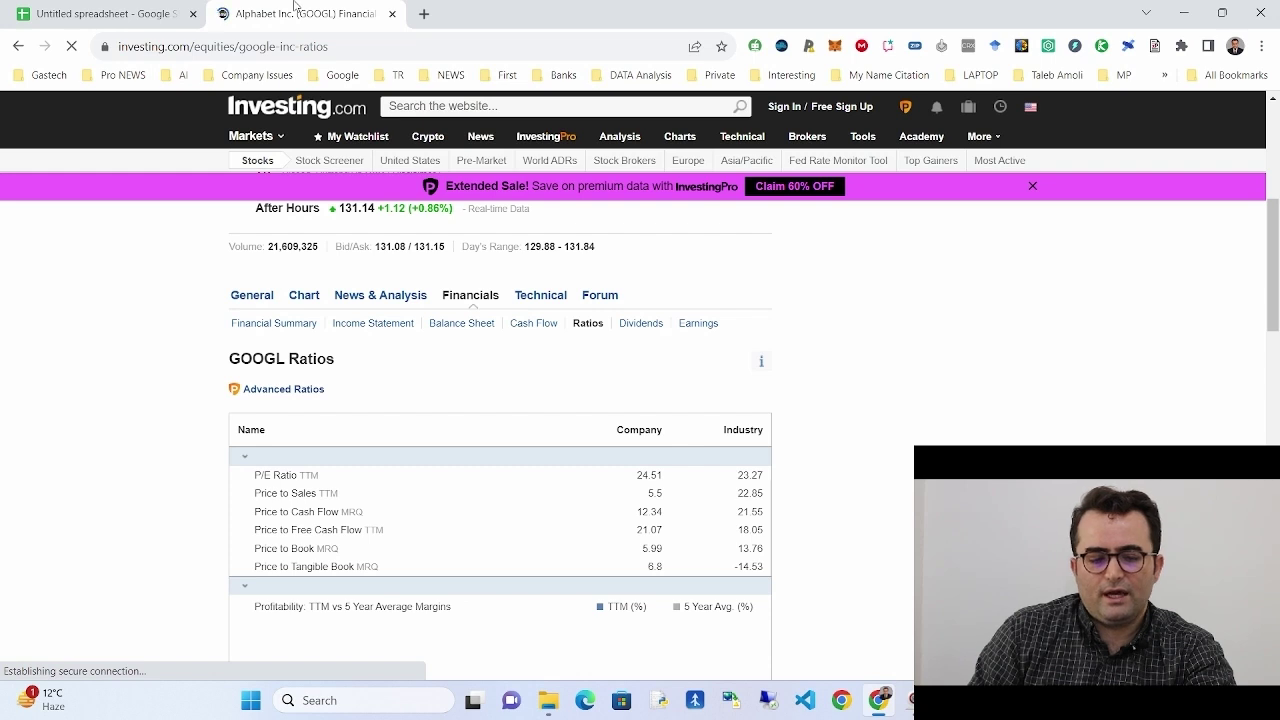
pyautogui.click(92, 12)
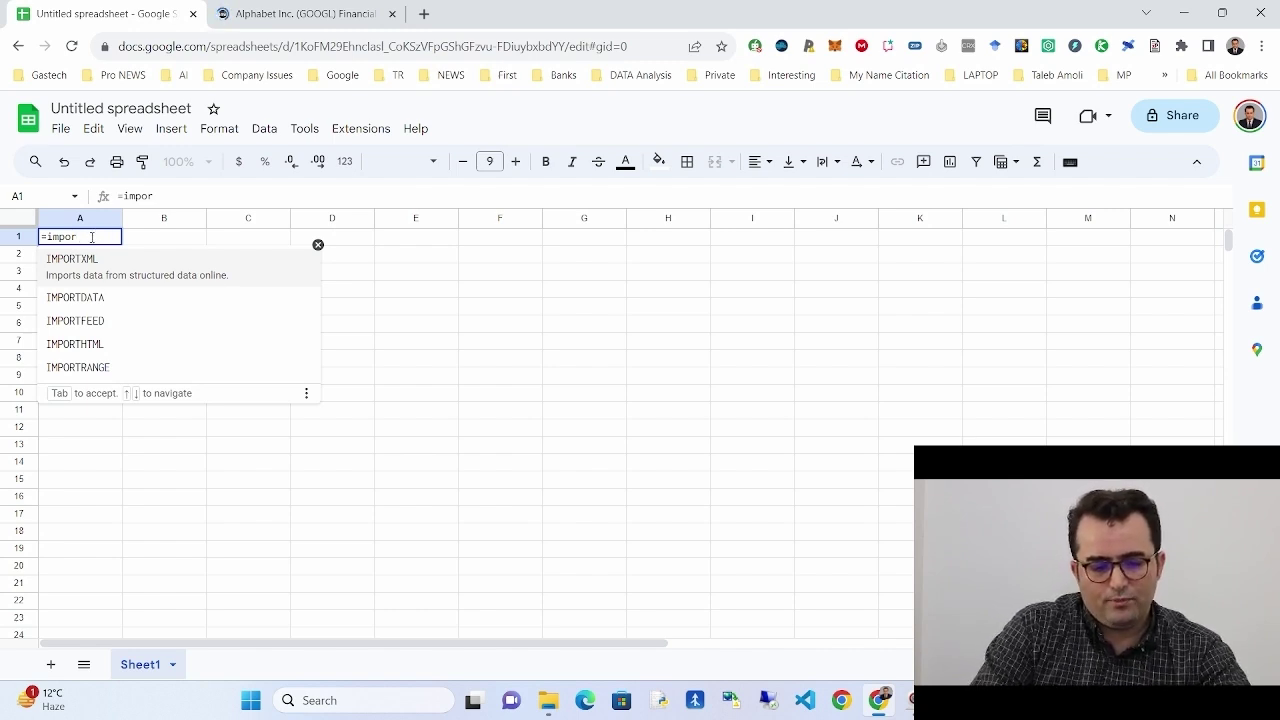
pyautogui.write('htm')
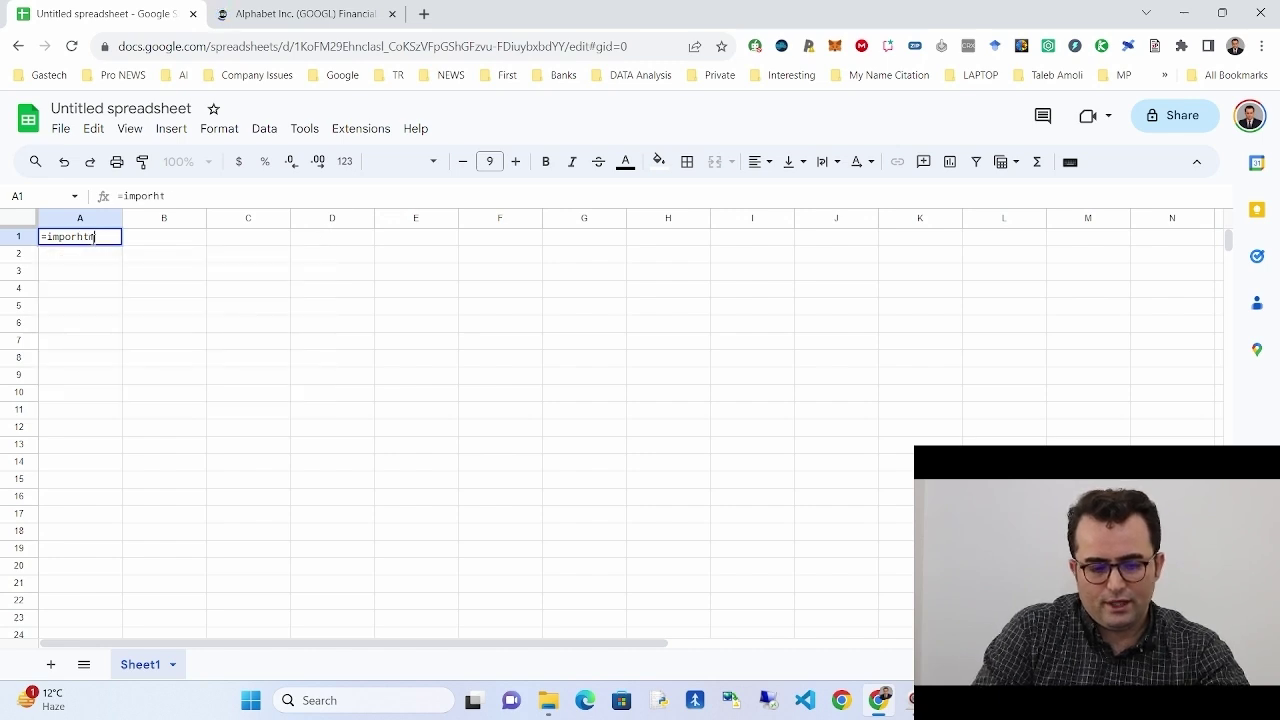
pyautogui.press('BackSpace')
pyautogui.press('BackSpace')
pyautogui.press('BackSpace')
pyautogui.write('th')
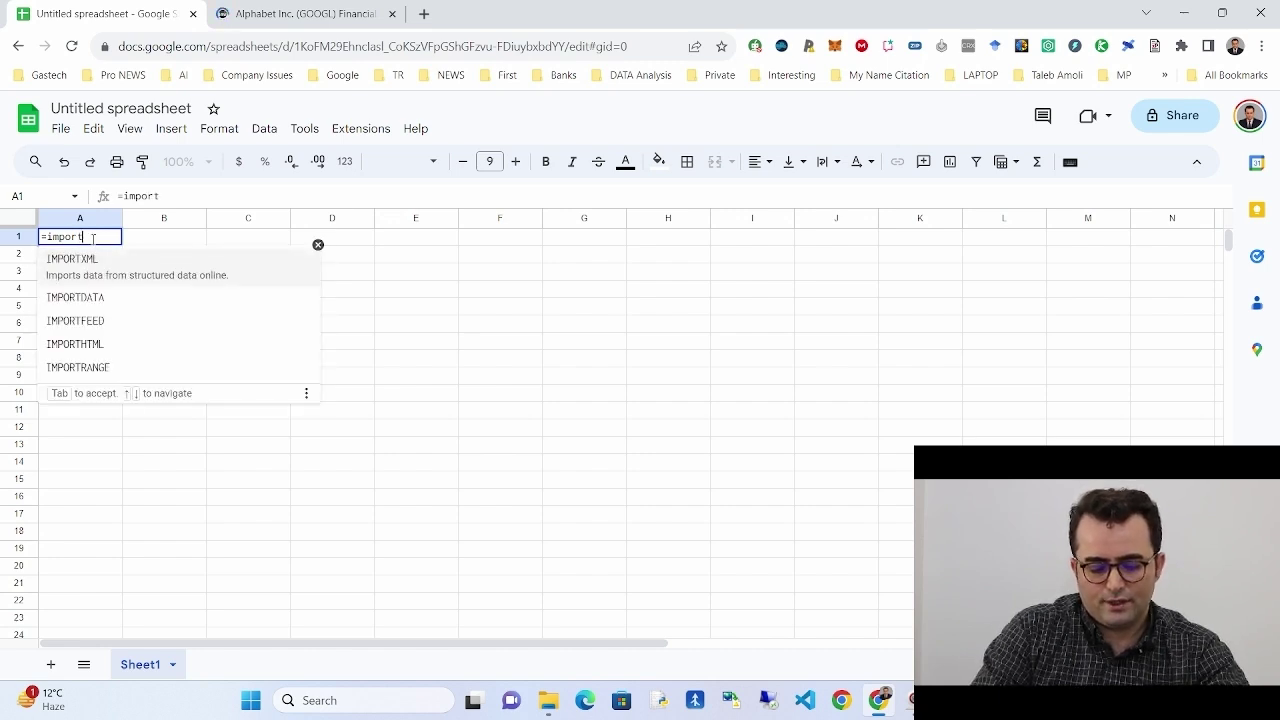
pyautogui.write('tm')
pyautogui.press('Tab')
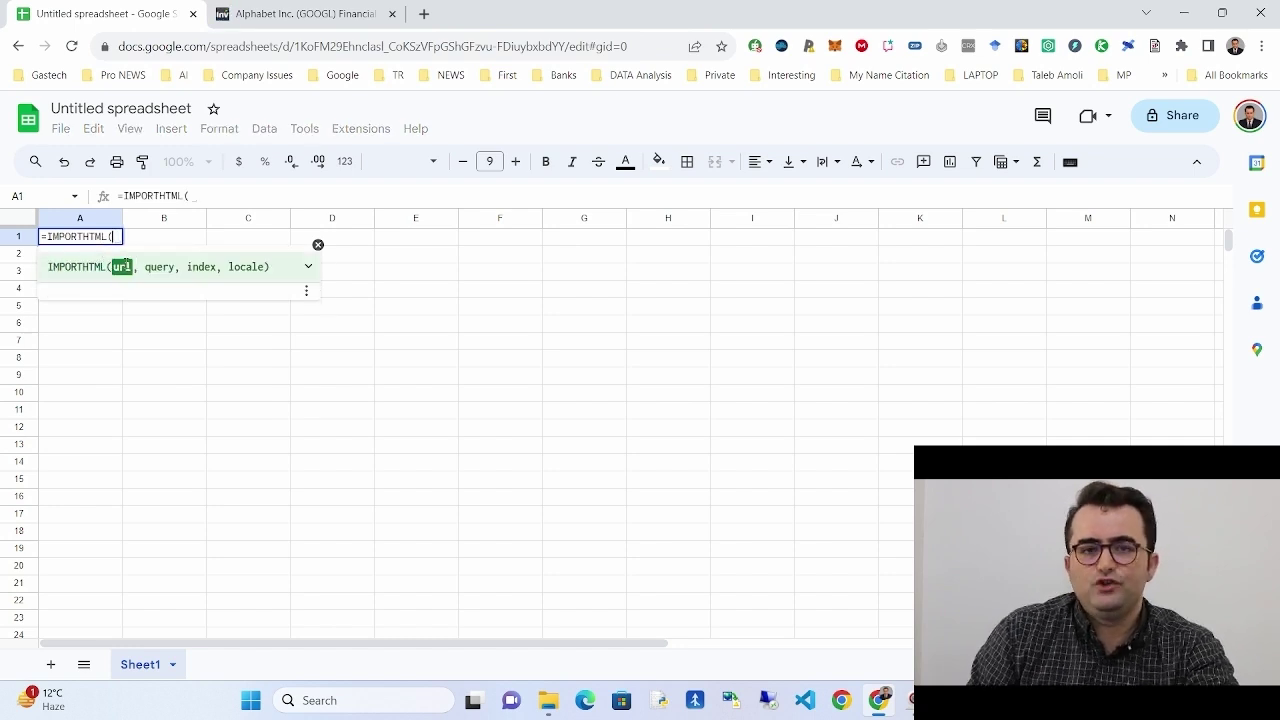
# Copy the GOOGL ratios page address and insert it in quotes as the formula's URL argument, followed by a comma.
pyautogui.click(300, 14)
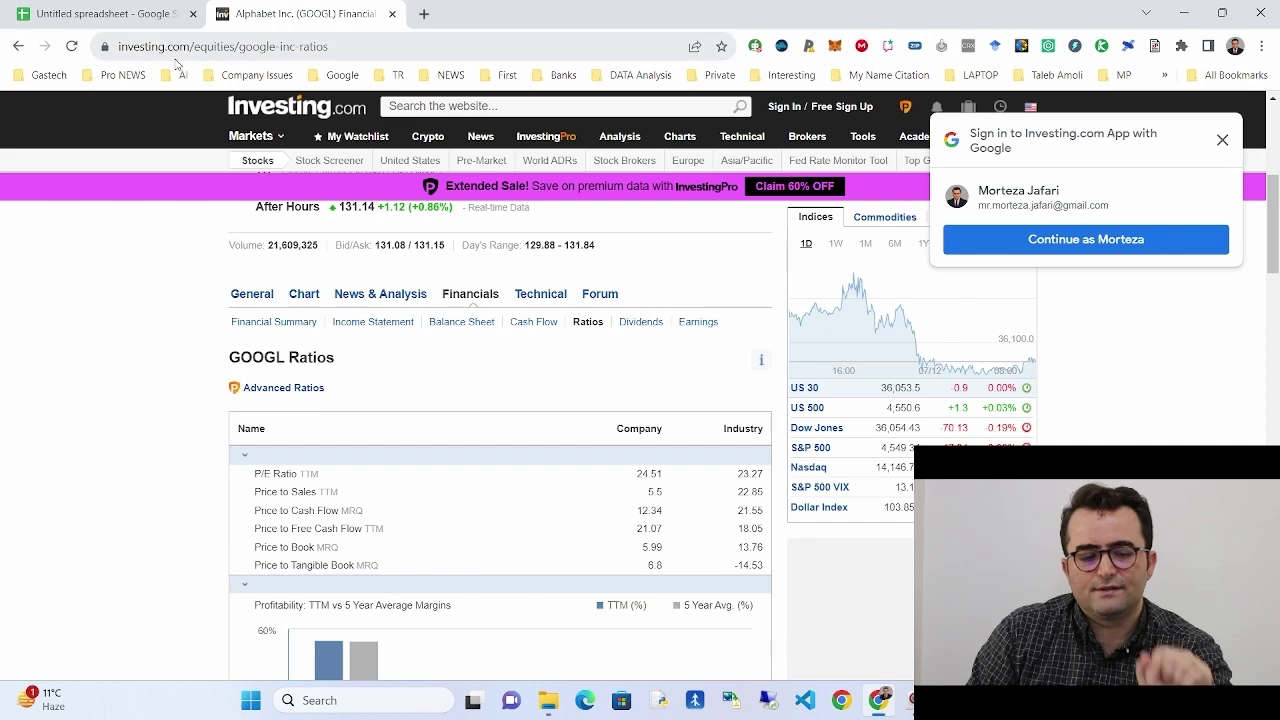
pyautogui.click(310, 46)
pyautogui.rightClick(310, 46)
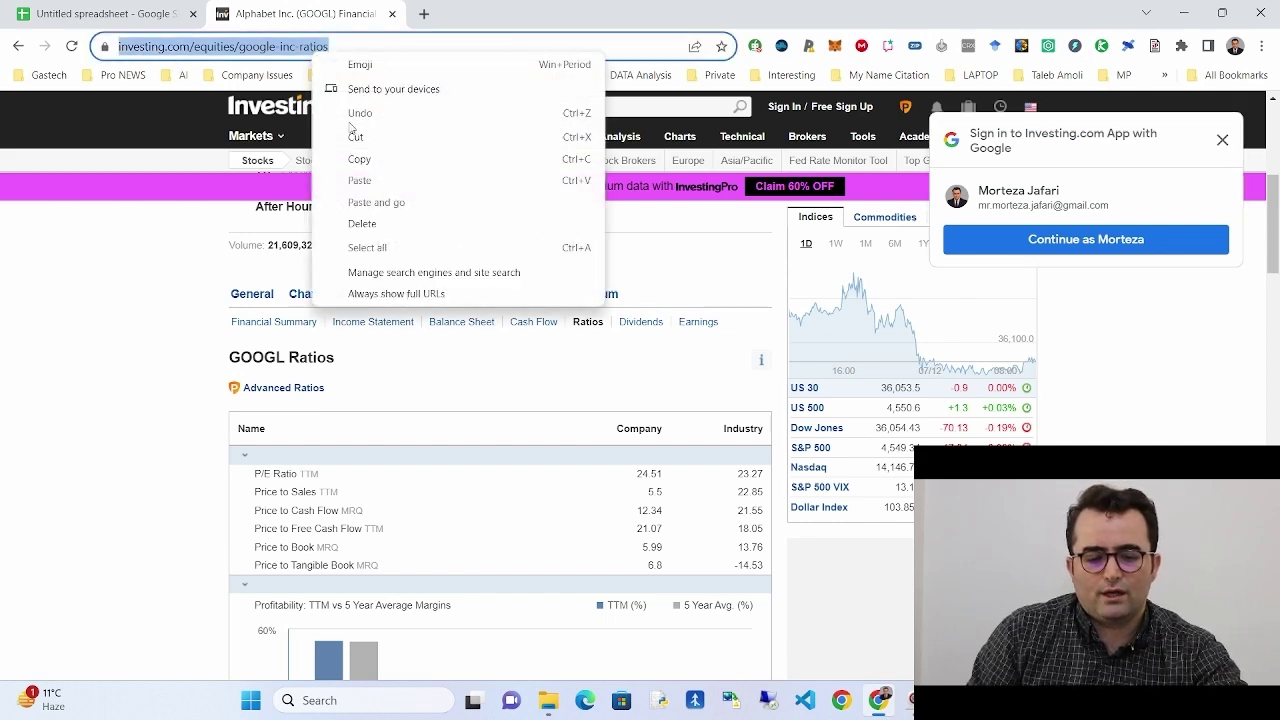
pyautogui.click(357, 157)
pyautogui.click(158, 16)
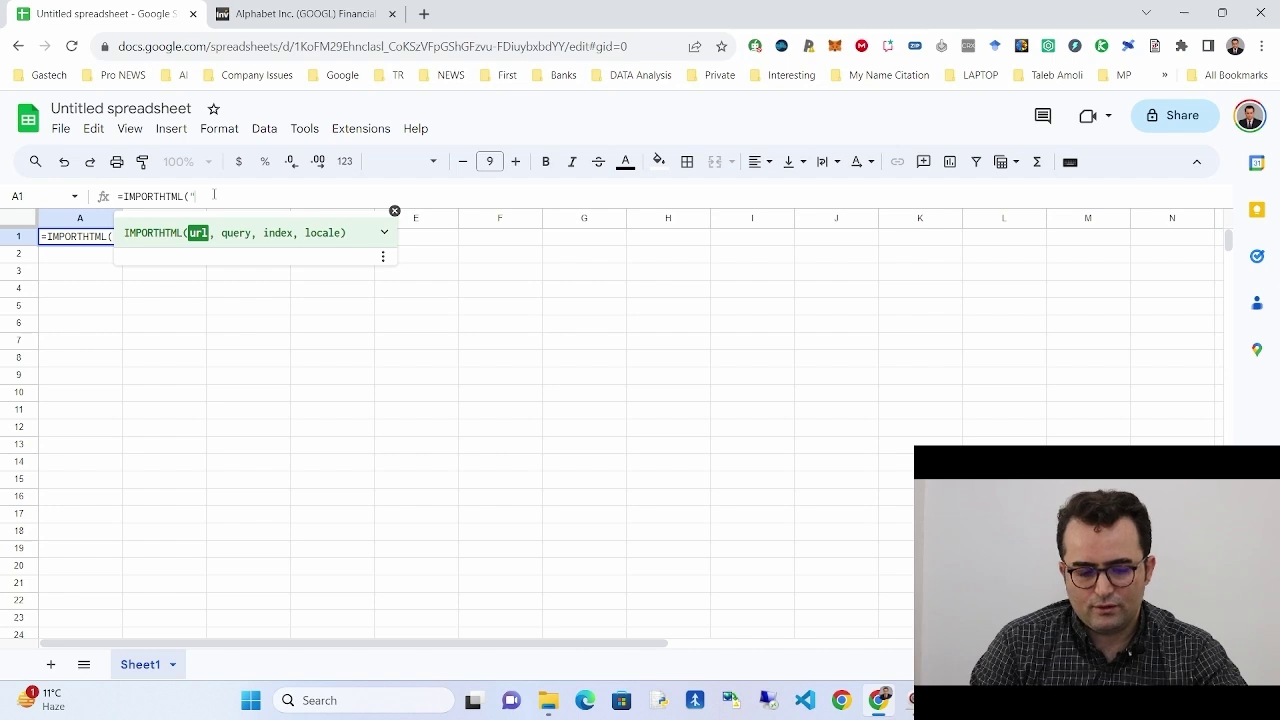
pyautogui.hotkey('ctrl', 'v')
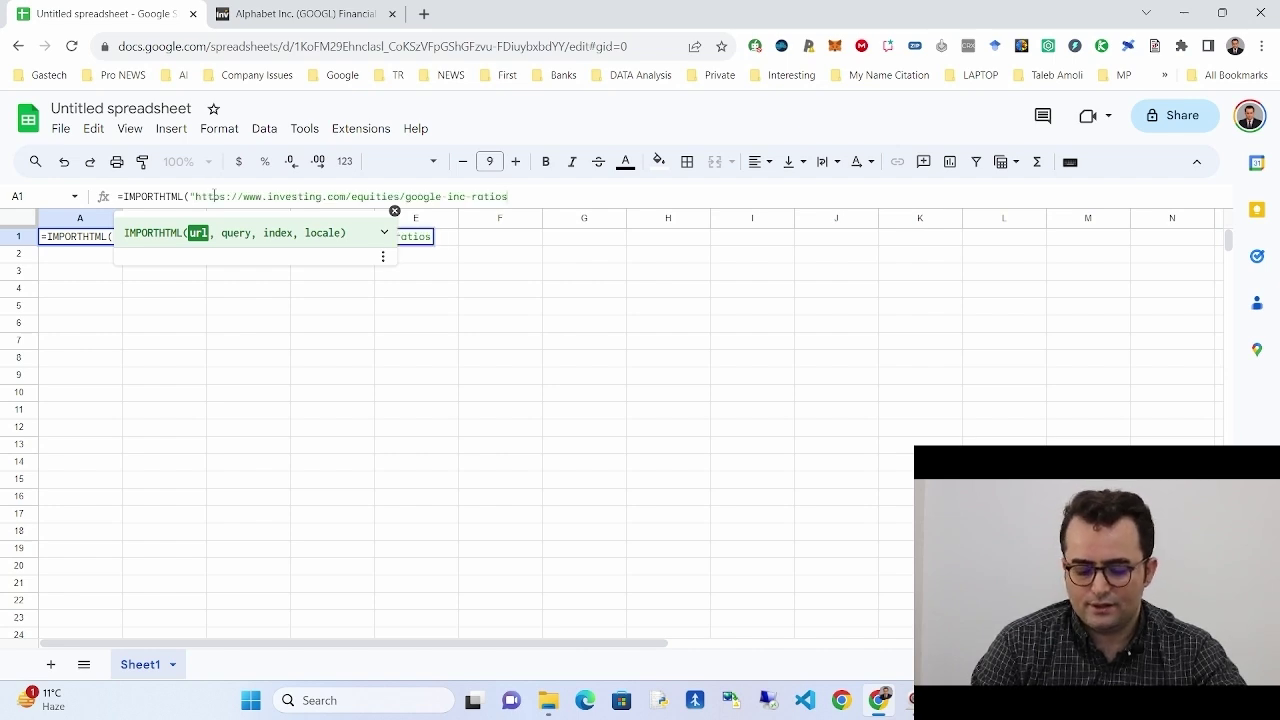
pyautogui.write('"')
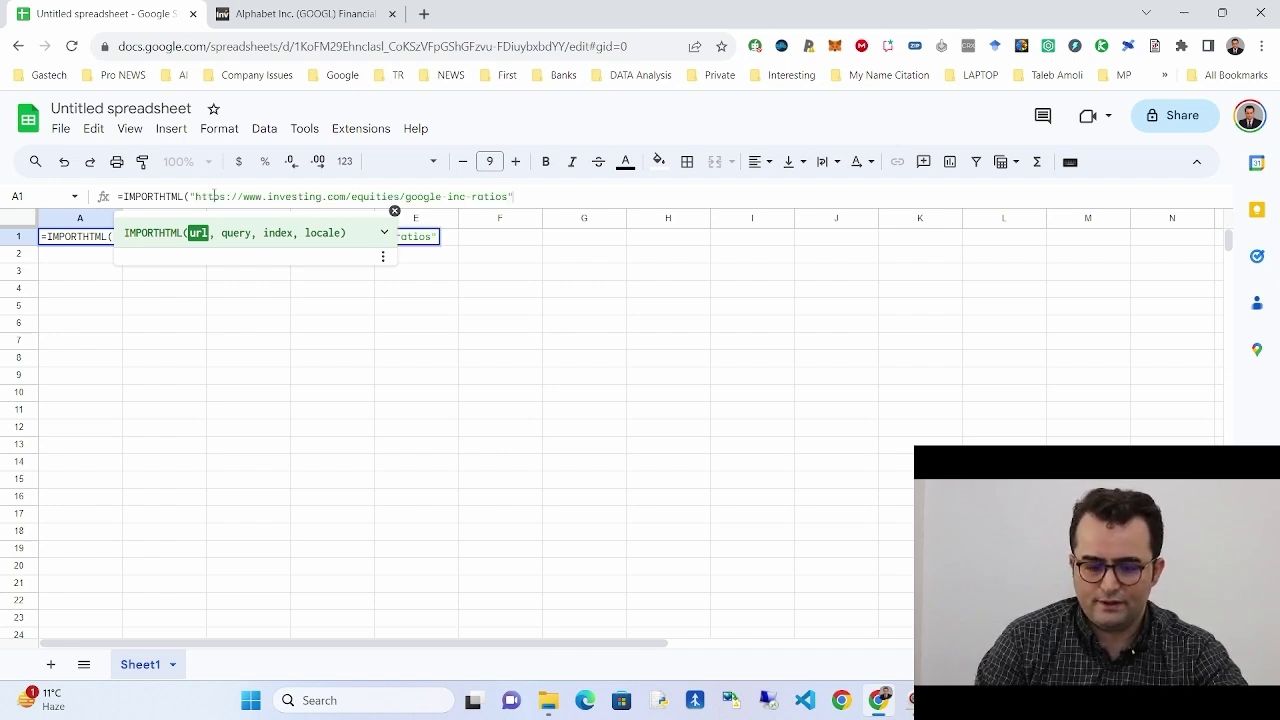
pyautogui.write(',')
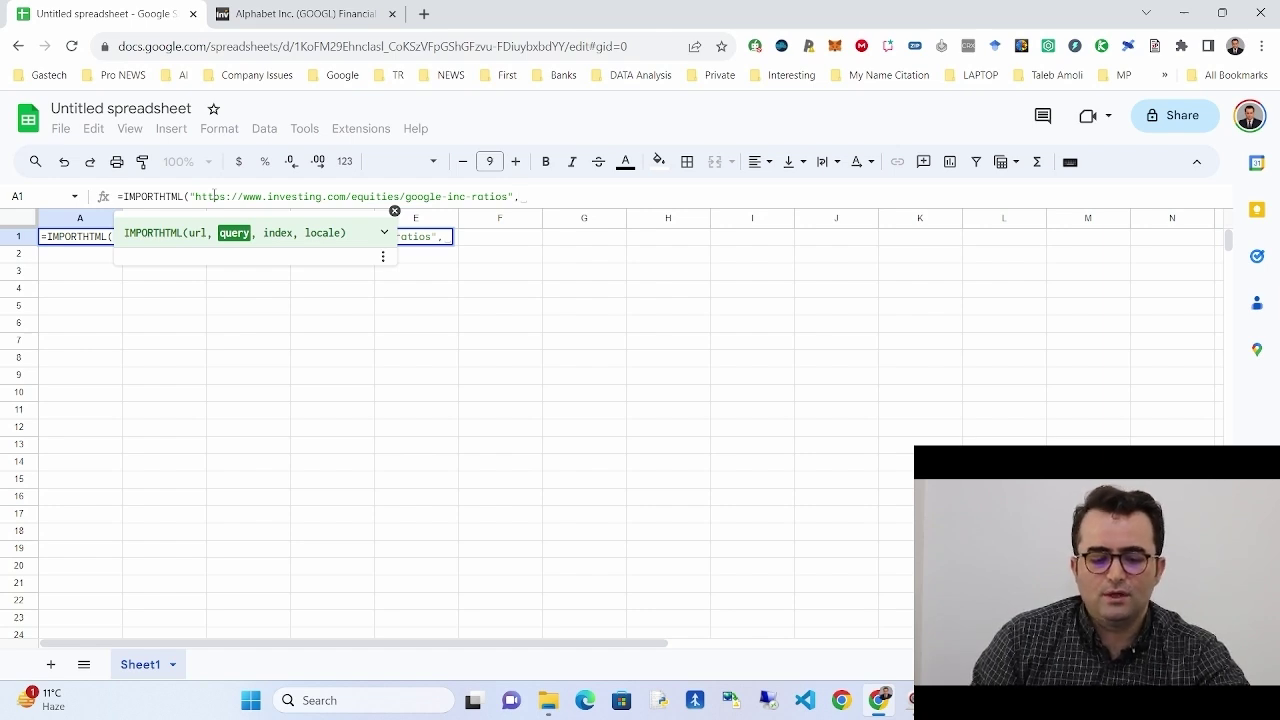
# Examine the extent of the GOOGL ratios table on Investing.com, from the Name header to the Price to Tangible Book row.
pyautogui.click(276, 6)
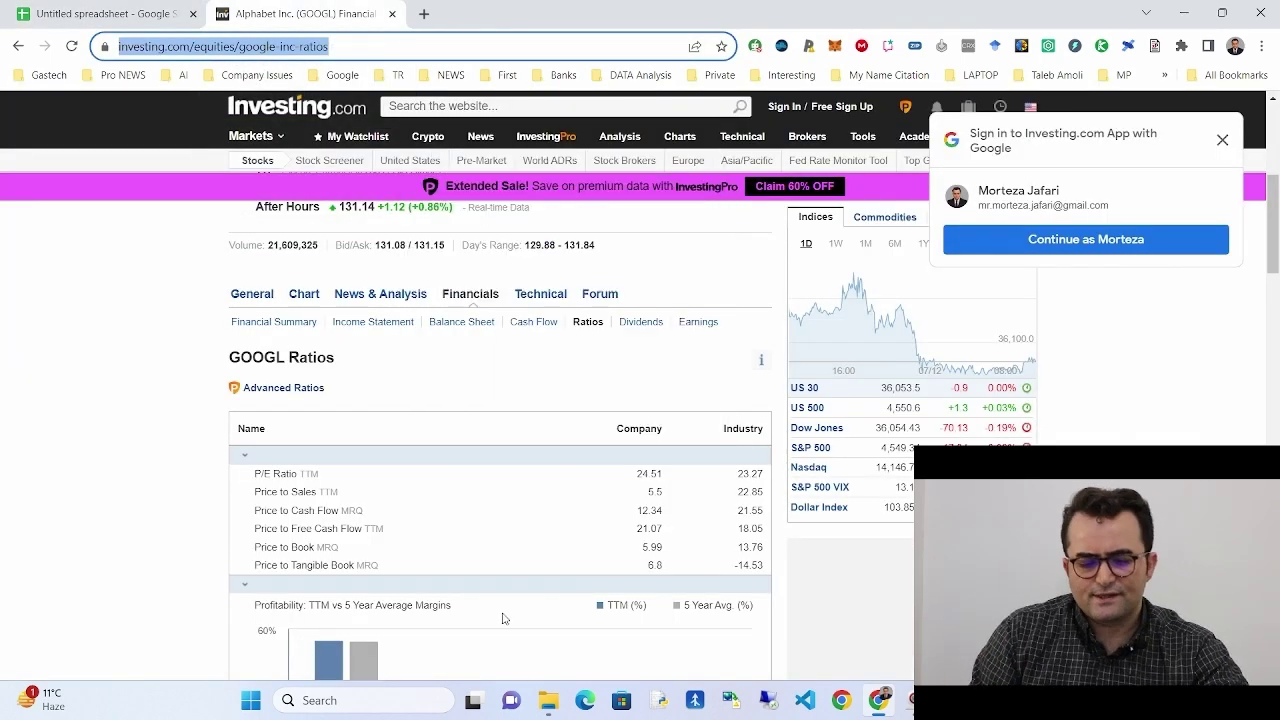
pyautogui.moveTo(240, 428); pyautogui.dragTo(767, 567)
pyautogui.click(779, 575)
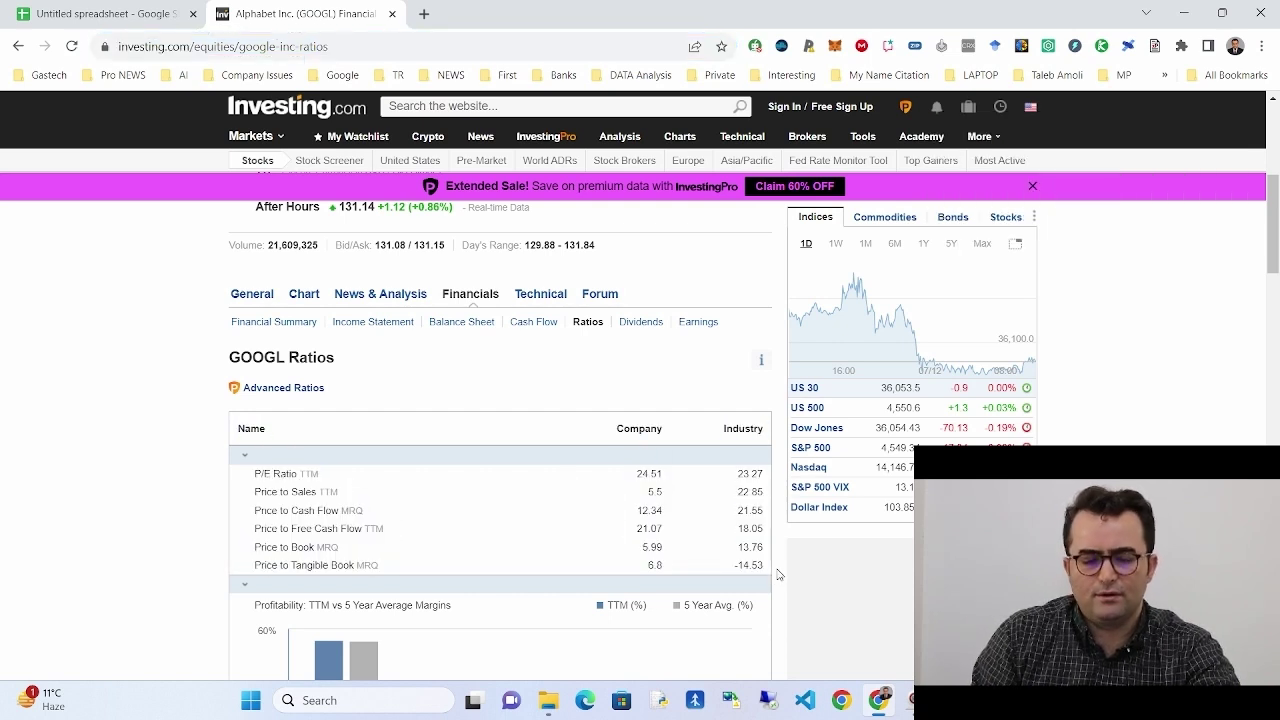
pyautogui.moveTo(767, 568); pyautogui.dragTo(242, 430)
pyautogui.click(231, 387)
# Enter "table" in quotes as the IMPORTHTML formula's query argument in A1, followed by a comma.
pyautogui.click(88, 12)
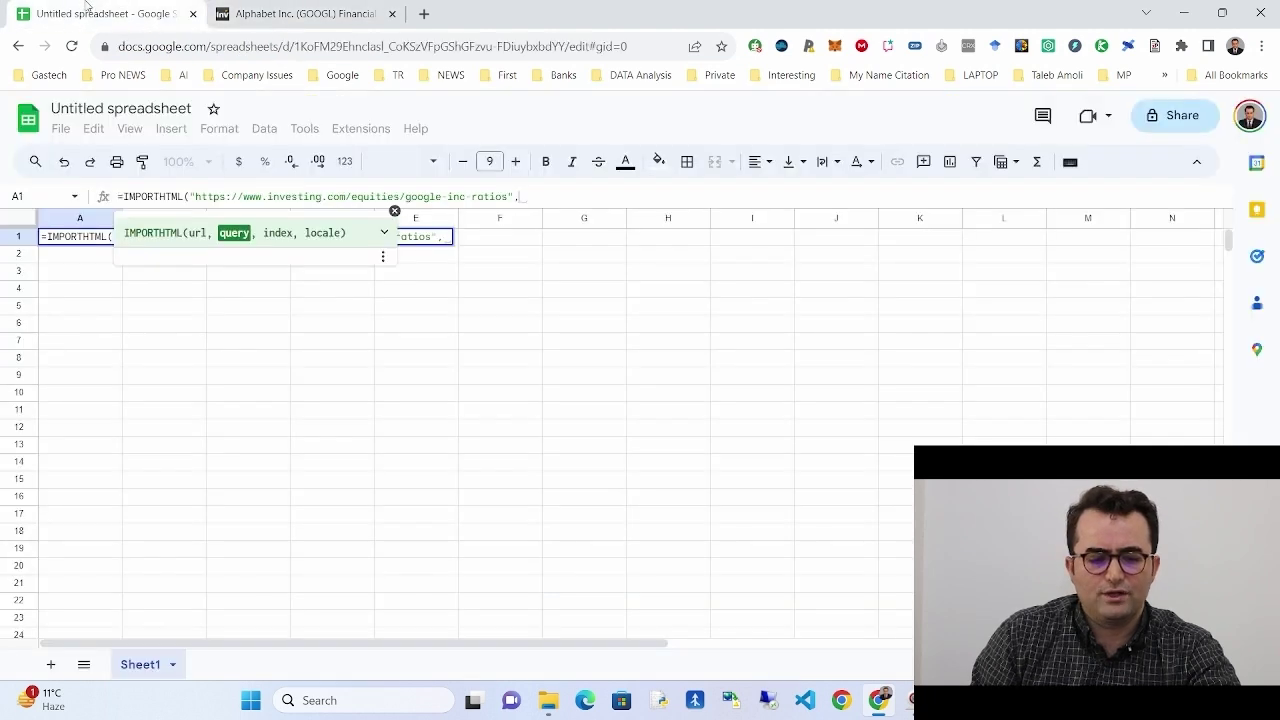
pyautogui.write('"')
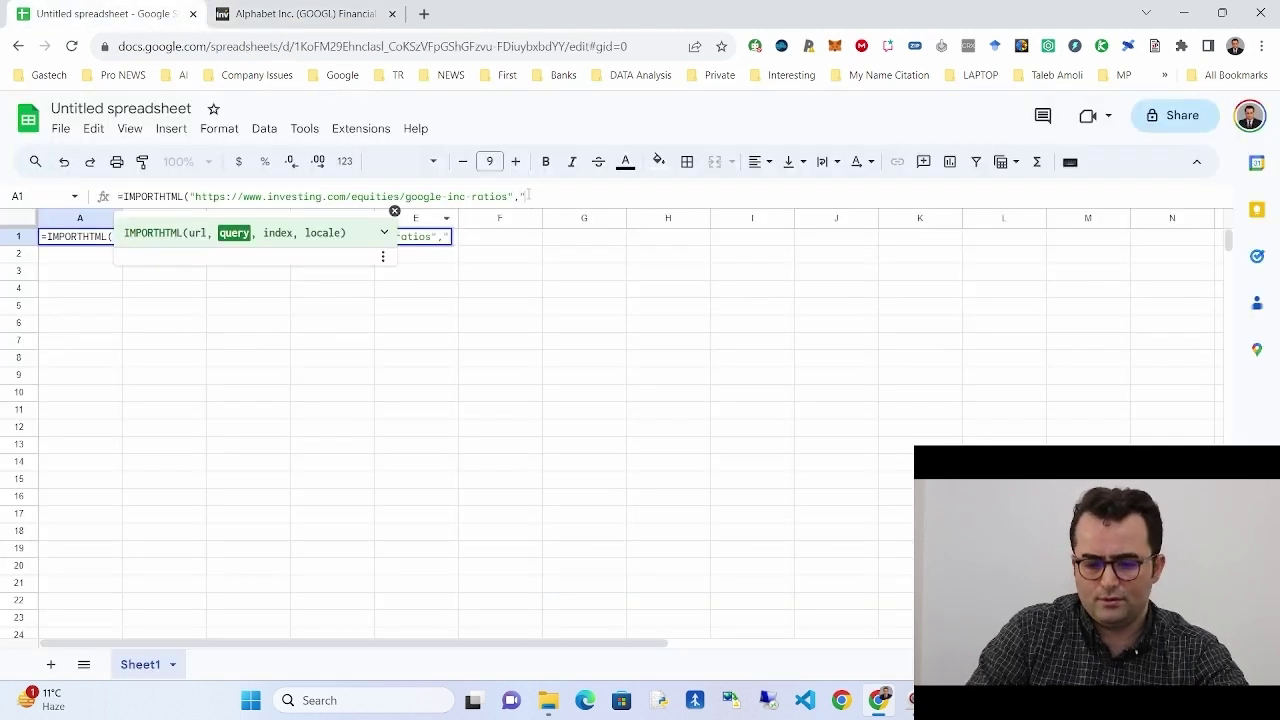
pyautogui.write('table')
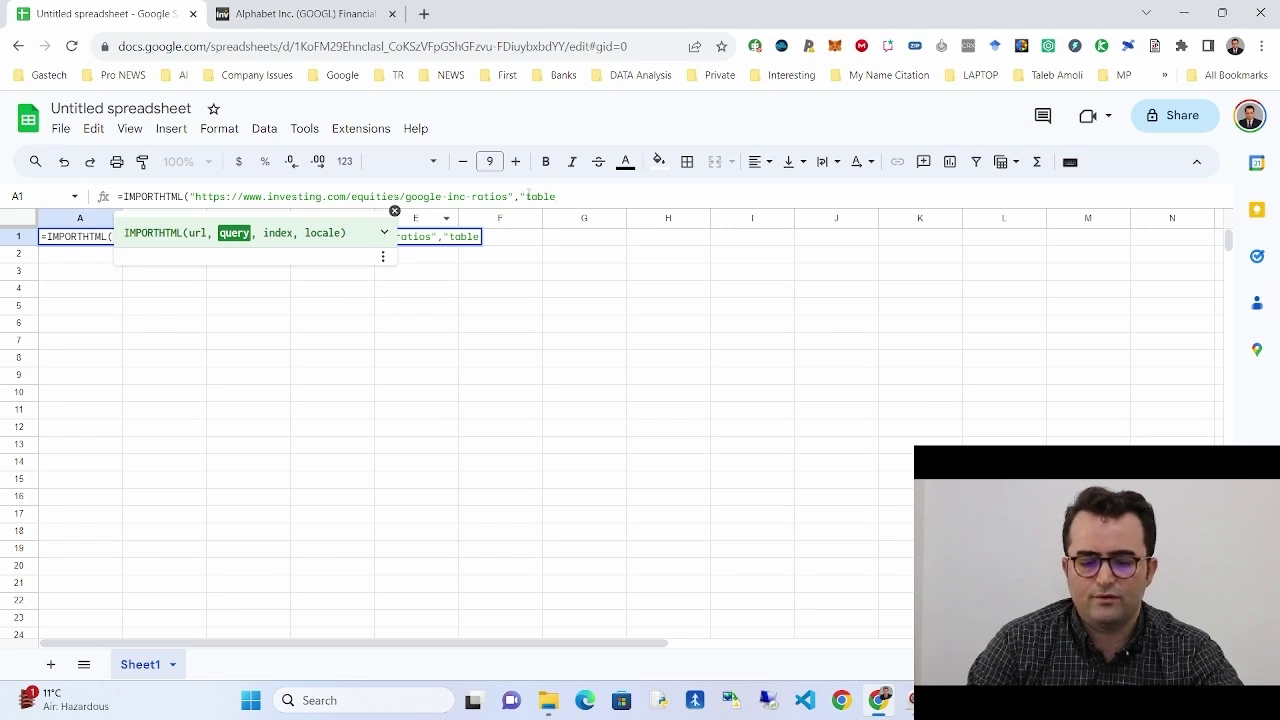
pyautogui.write('"')
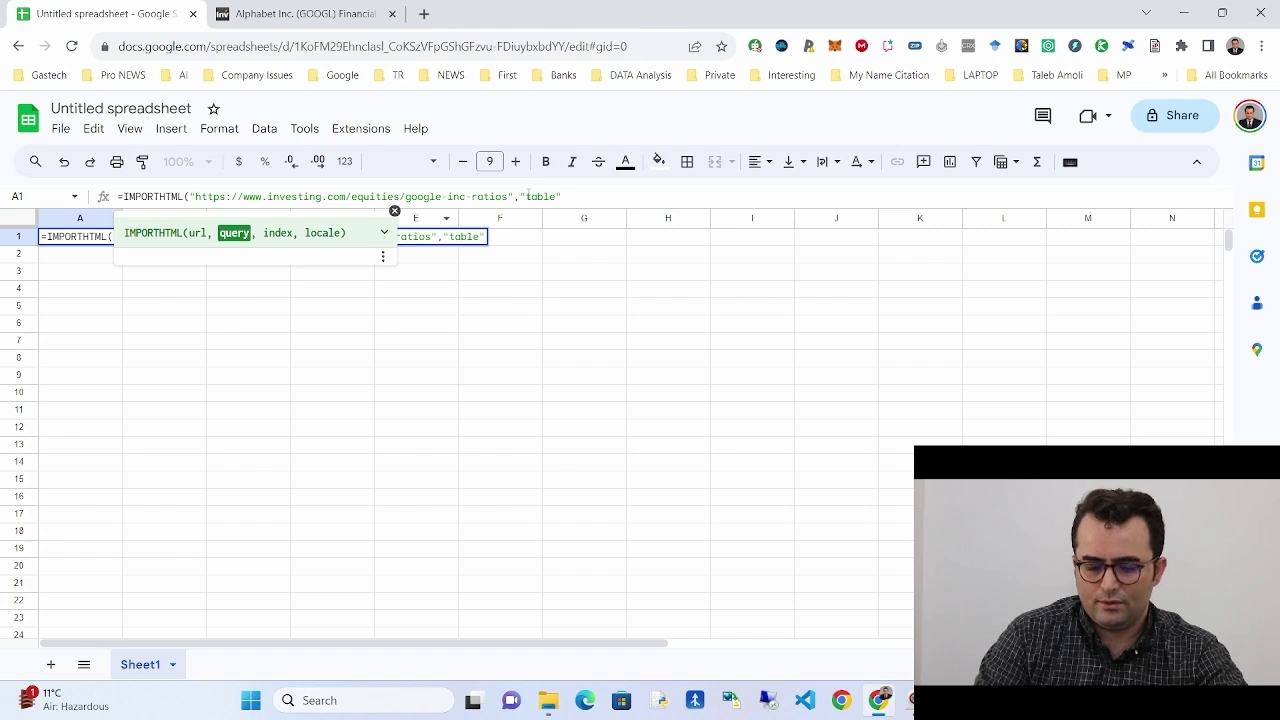
pyautogui.write(',')
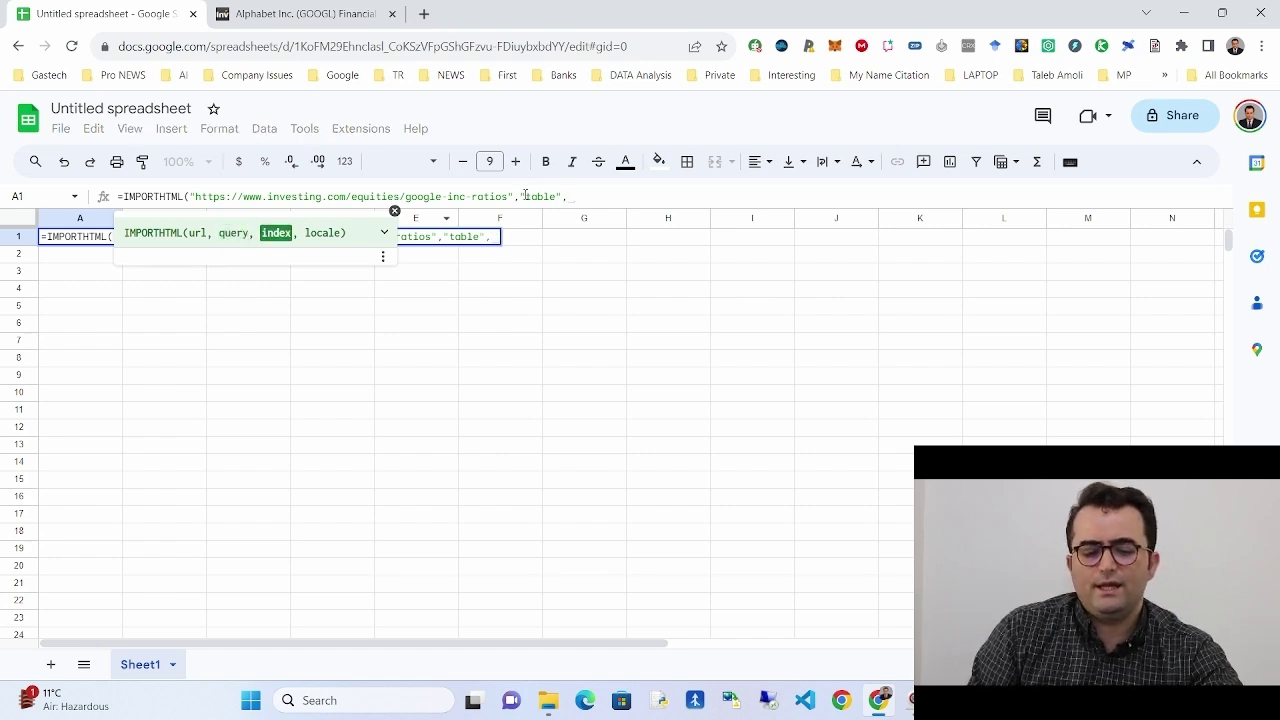
# Examine the GOOGL ratios page on Investing.com to work out which table number the ratios table has.
pyautogui.click(323, 6)
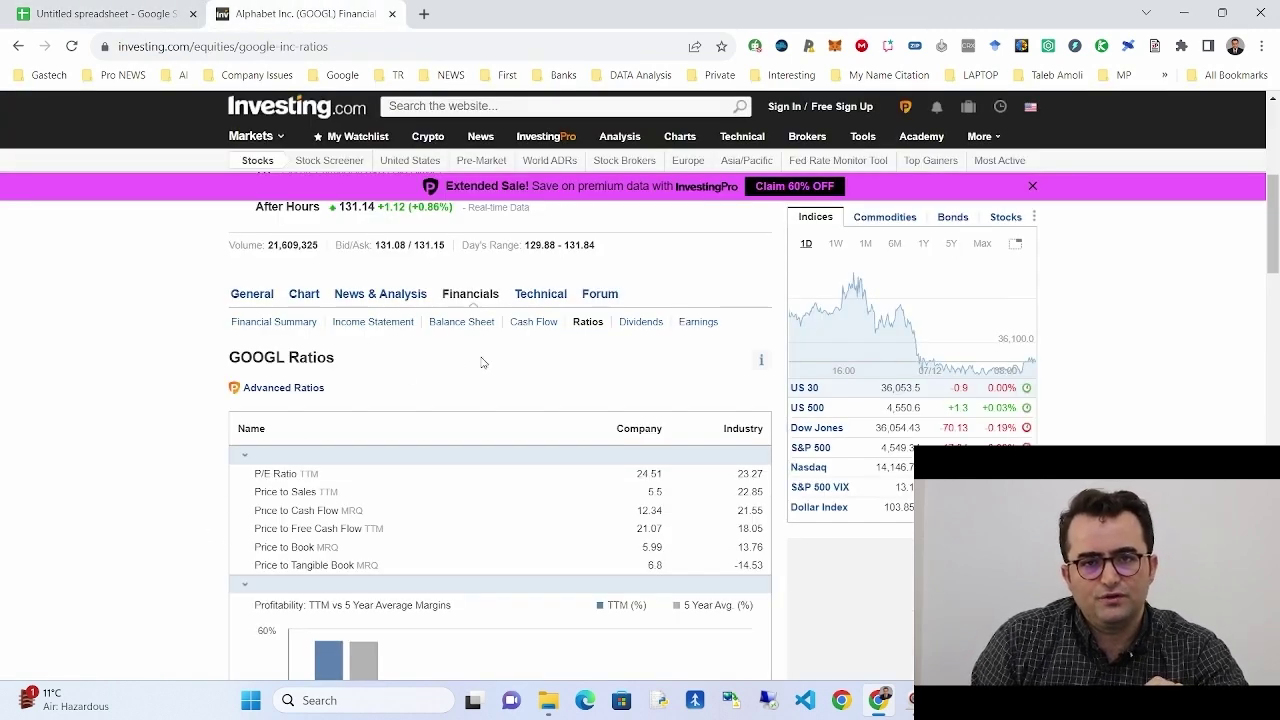
pyautogui.scroll(5, 1047, 387)
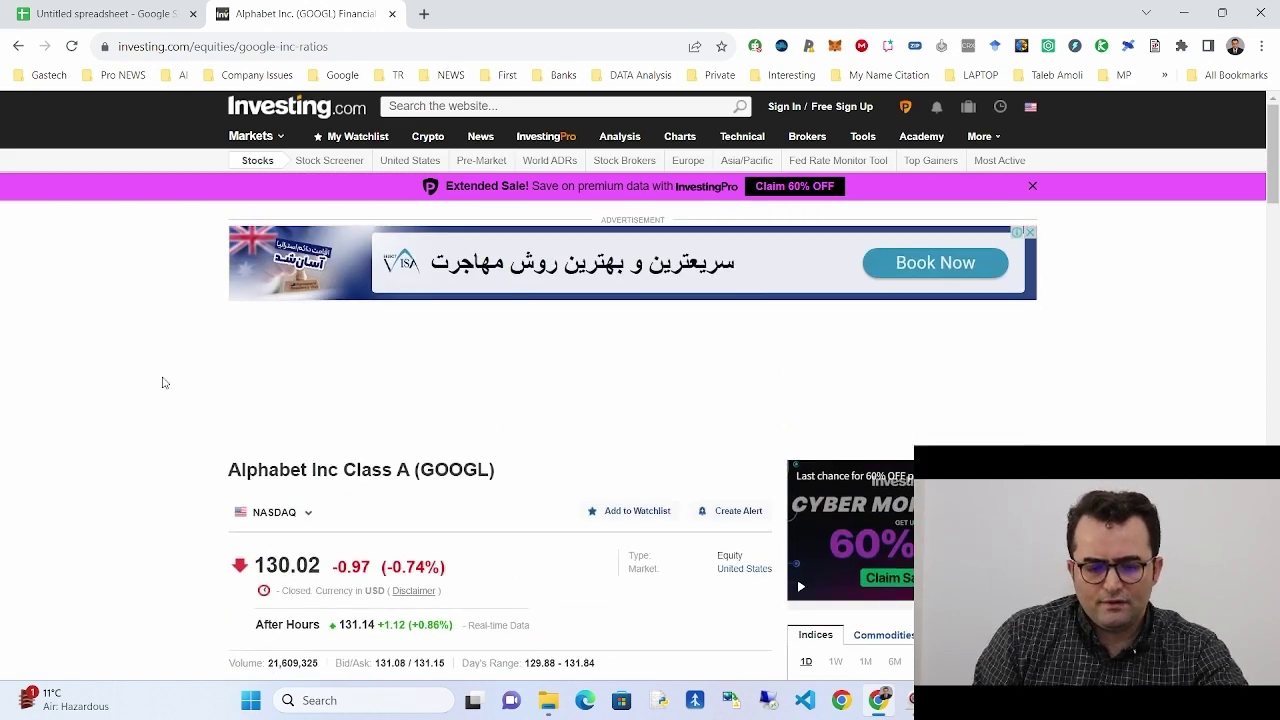
pyautogui.scroll(-5, 397, 403)
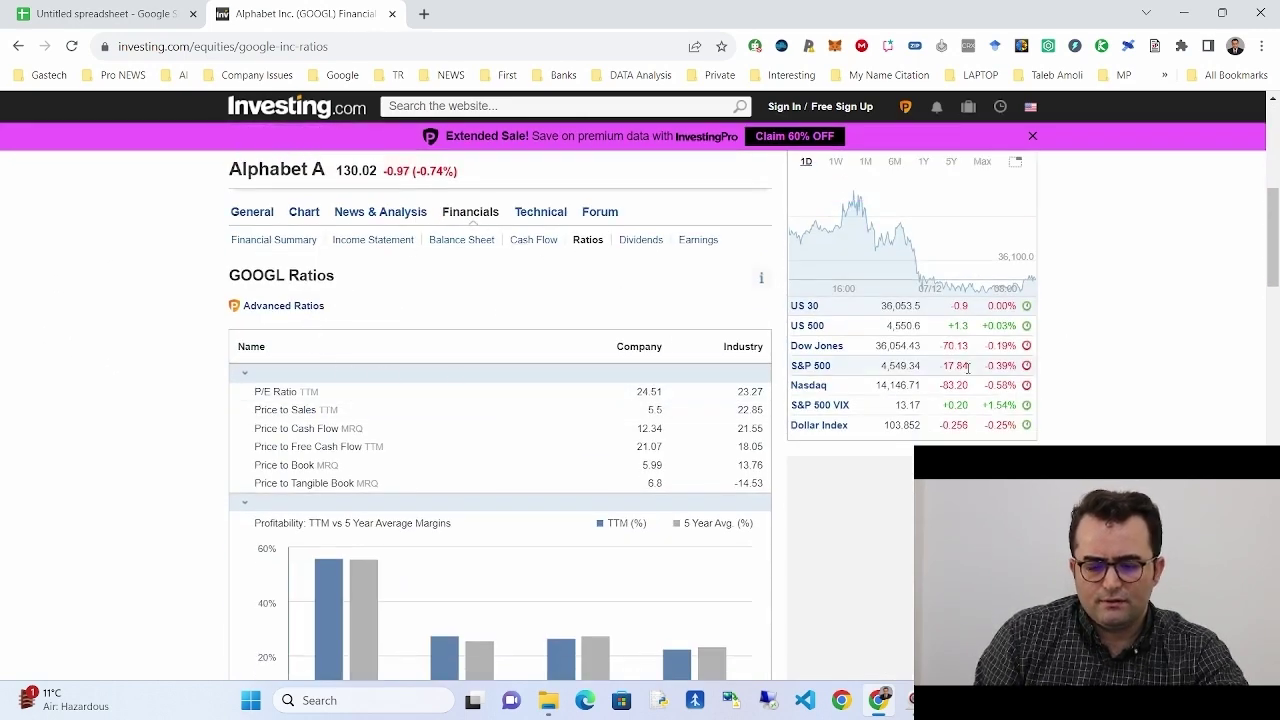
pyautogui.scroll(-2, 615, 438)
pyautogui.scroll(-8, 615, 438)
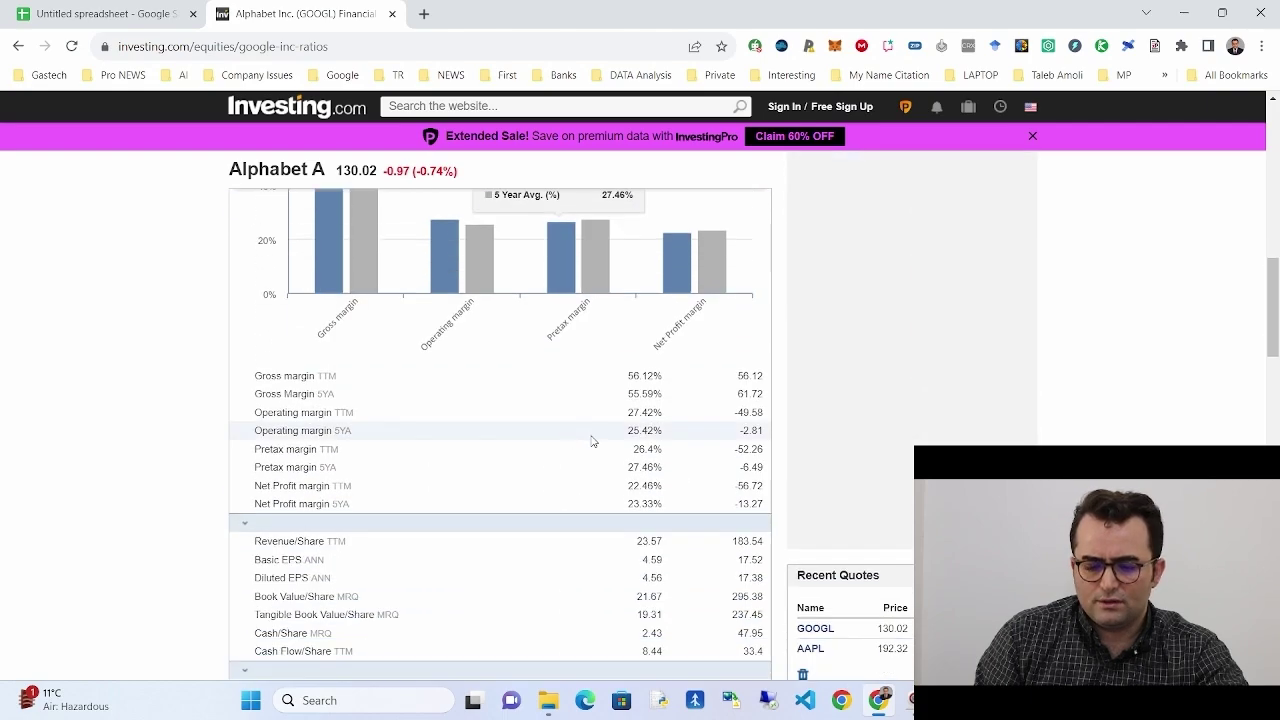
pyautogui.scroll(15, 630, 458)
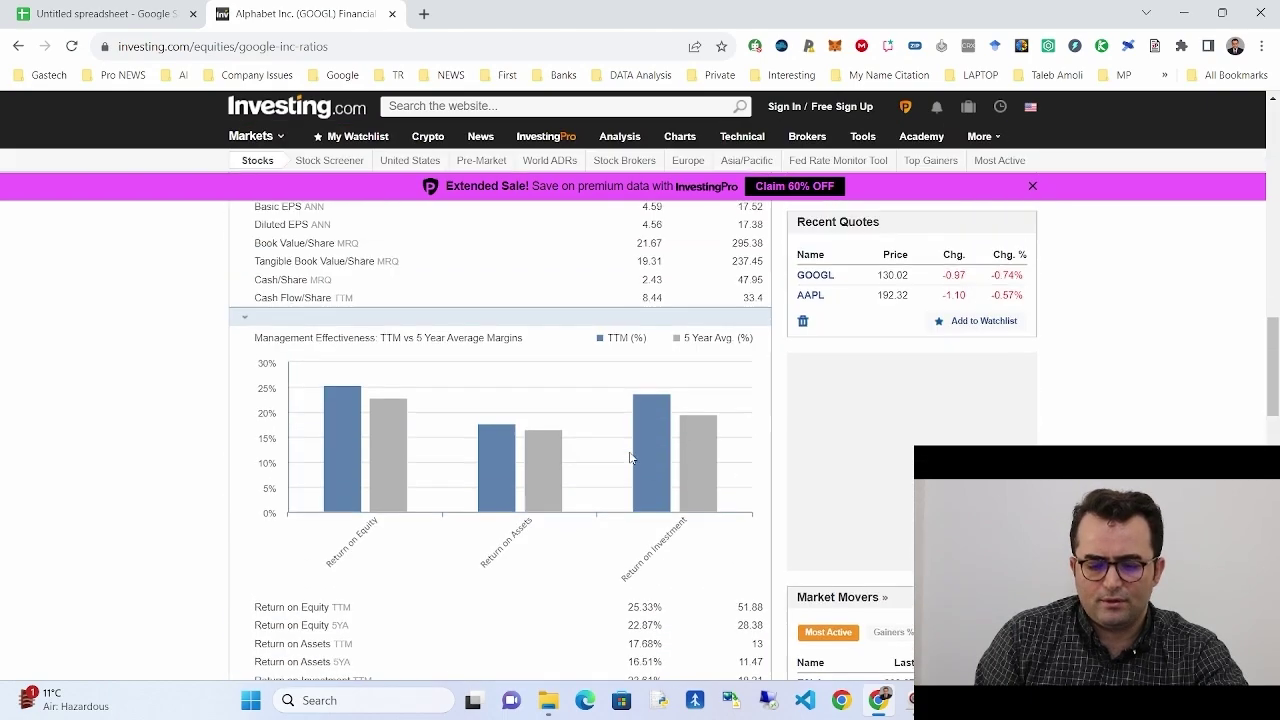
pyautogui.scroll(-3, 538, 452)
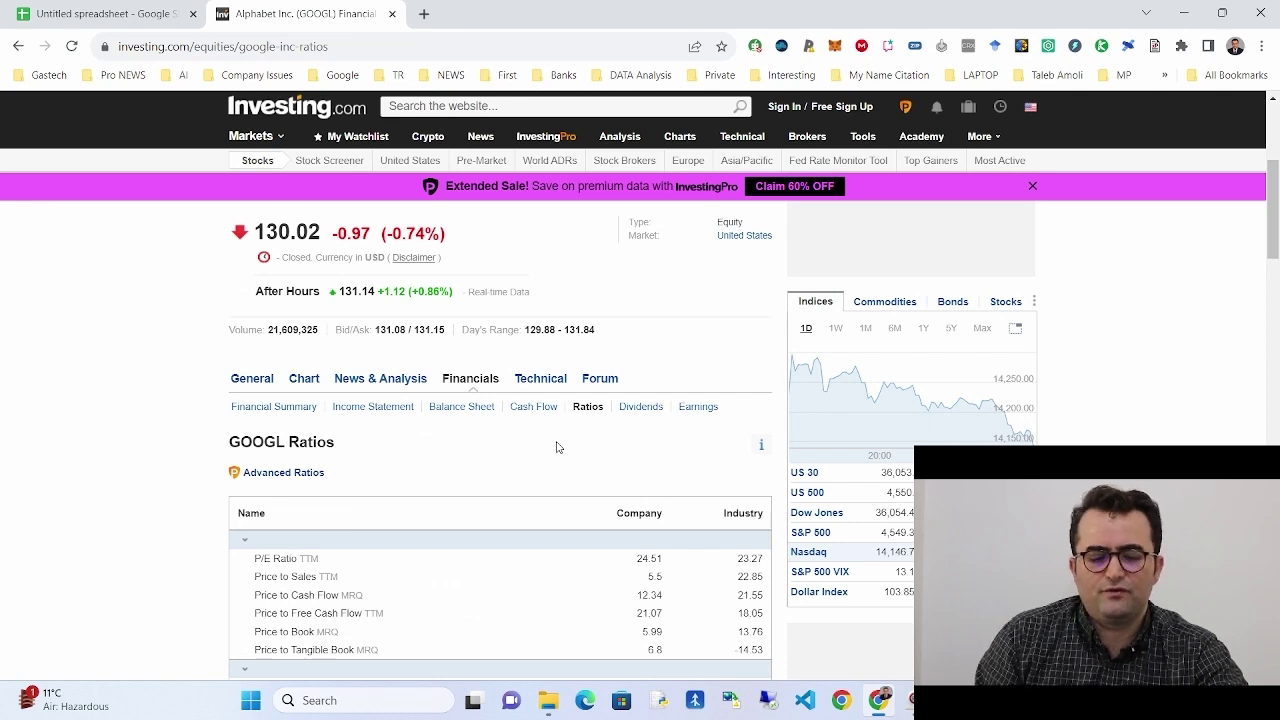
# Complete the IMPORTHTML formula in A1 of the spreadsheet with index 0 and a closing parenthesis, and run it.
pyautogui.click(62, 12)
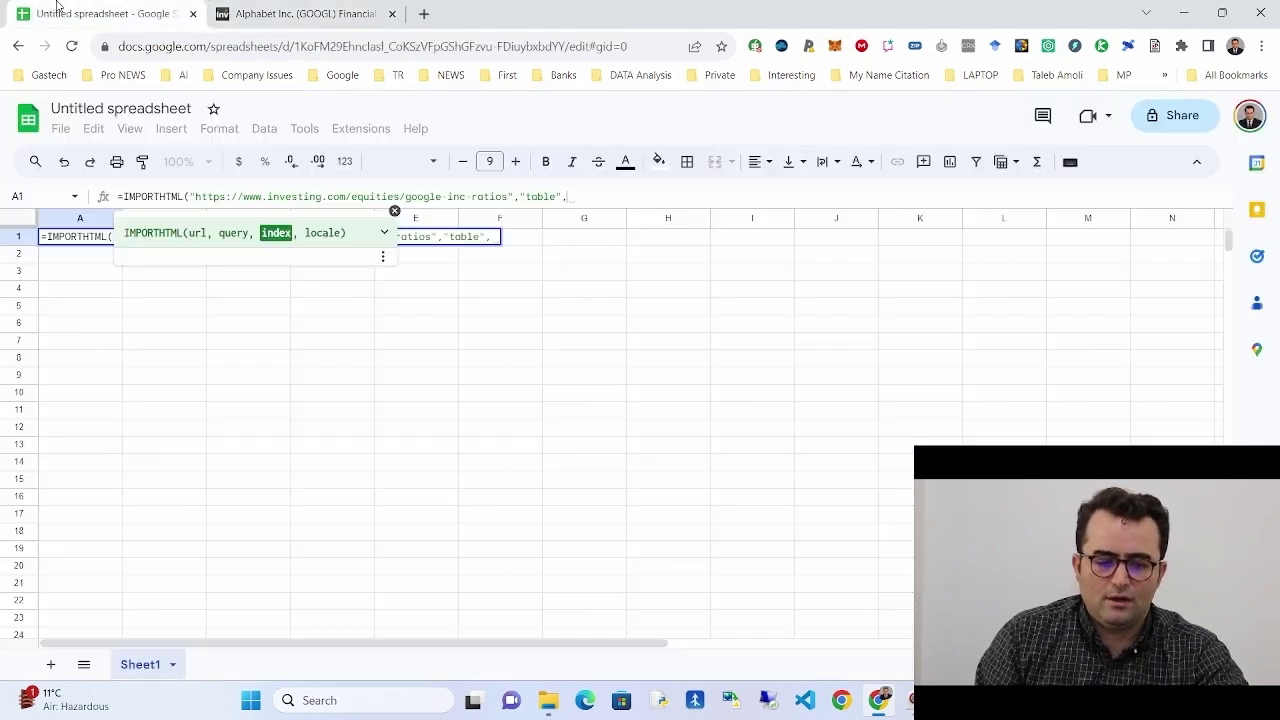
pyautogui.write('0')
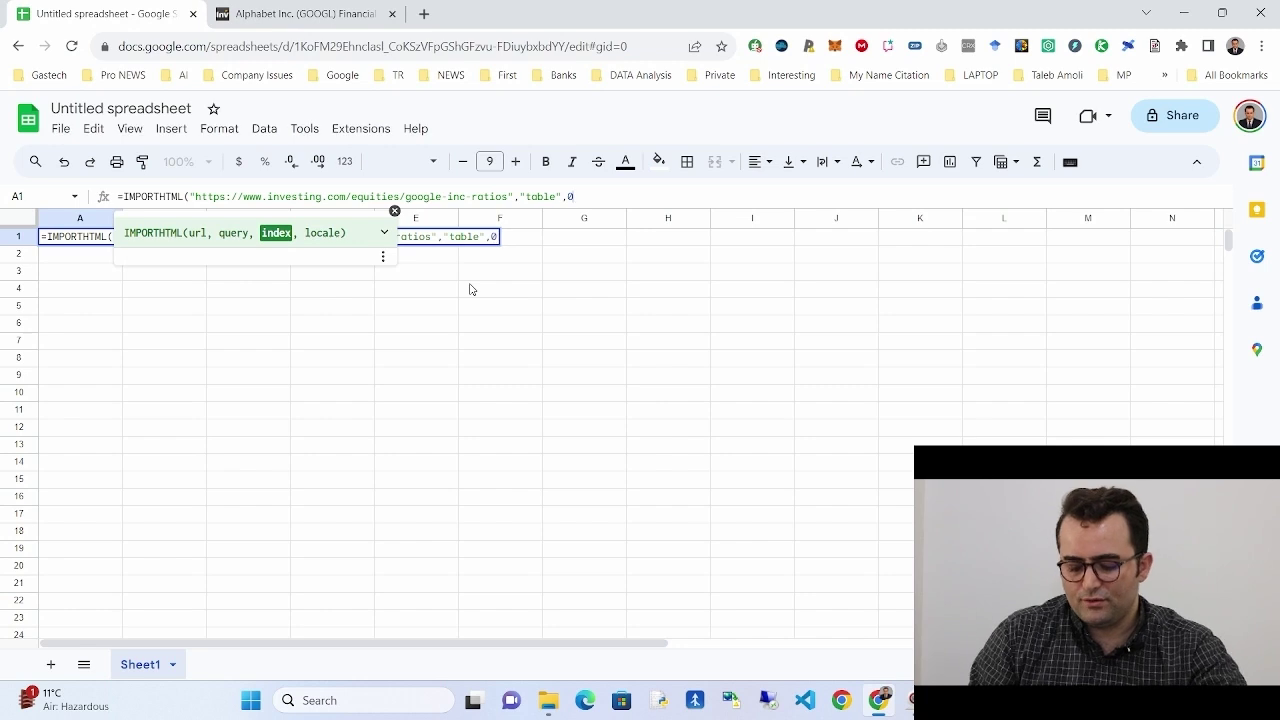
pyautogui.write(')')
pyautogui.press('Return')
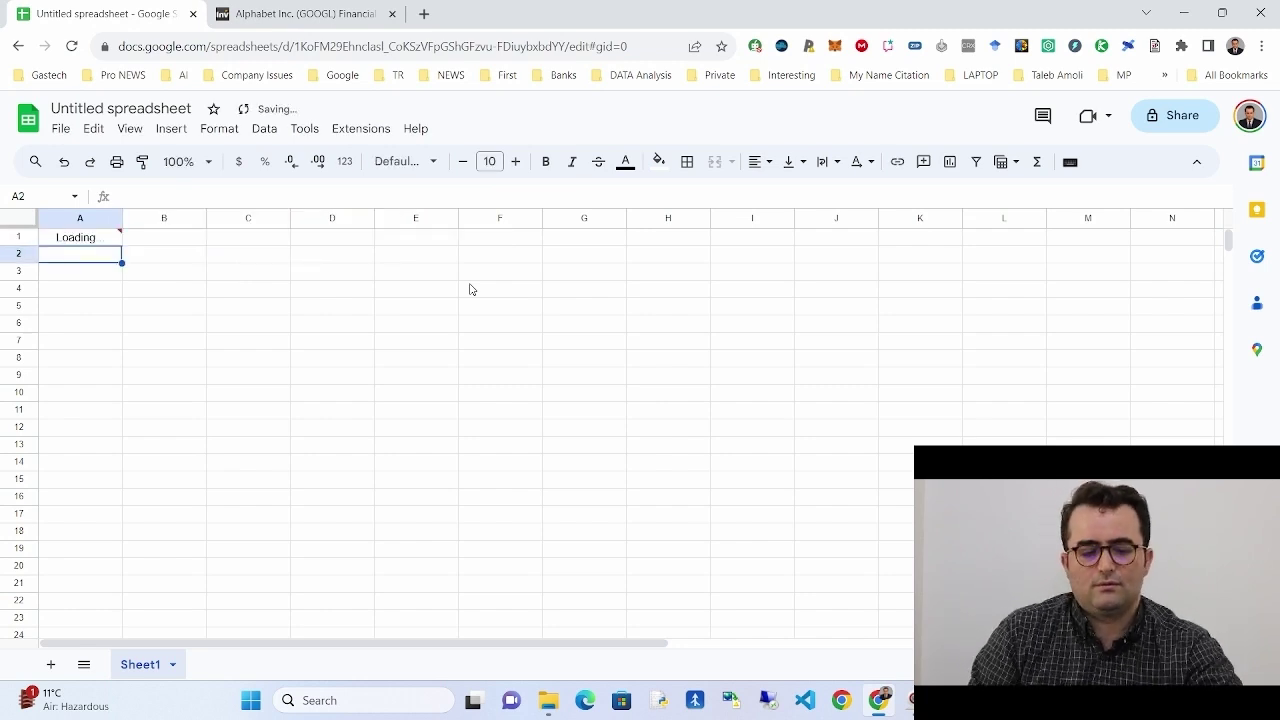
pyautogui.click(165, 241)
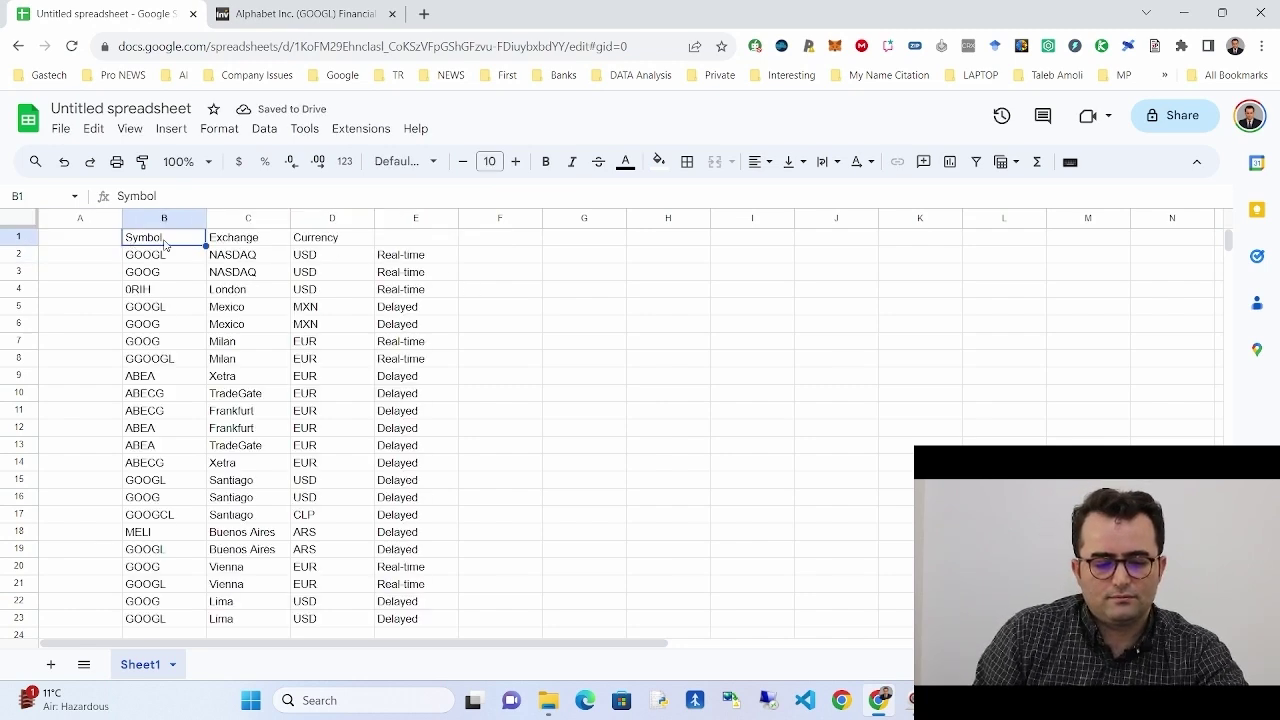
# Change the index argument of the IMPORTHTML formula in A1 to 1.
pyautogui.click(80, 246)
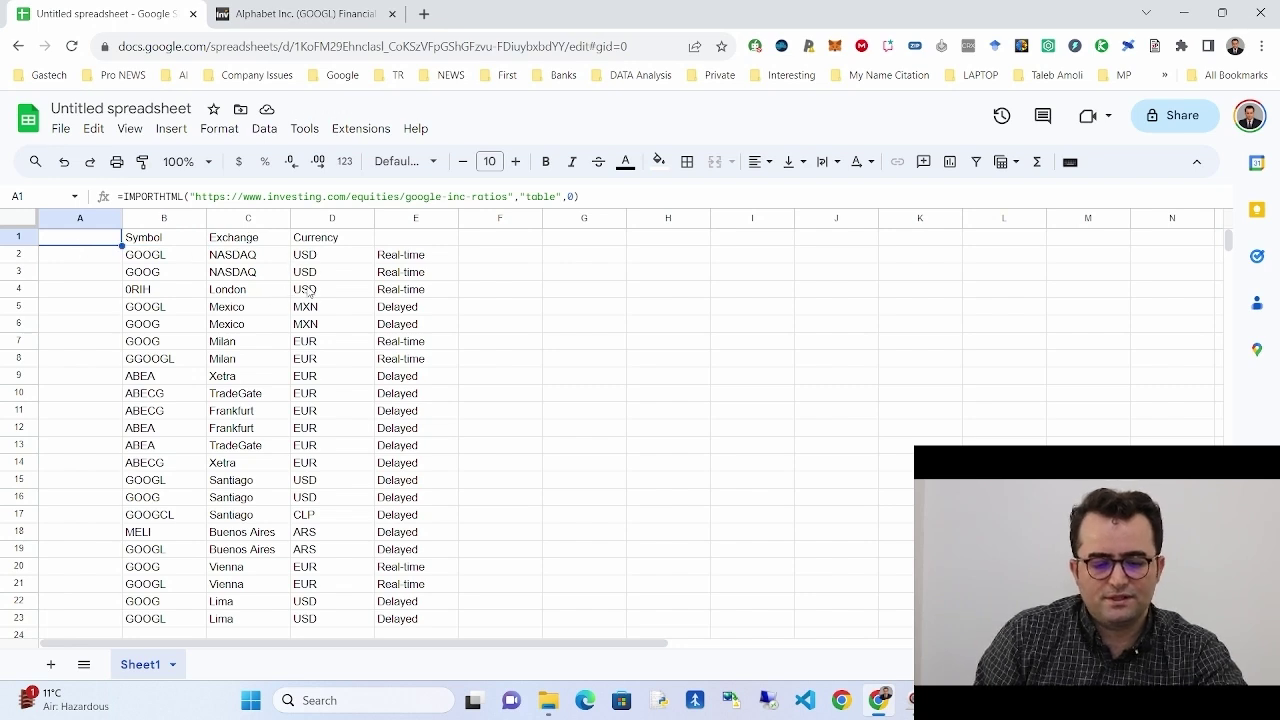
pyautogui.doubleClick(571, 196)
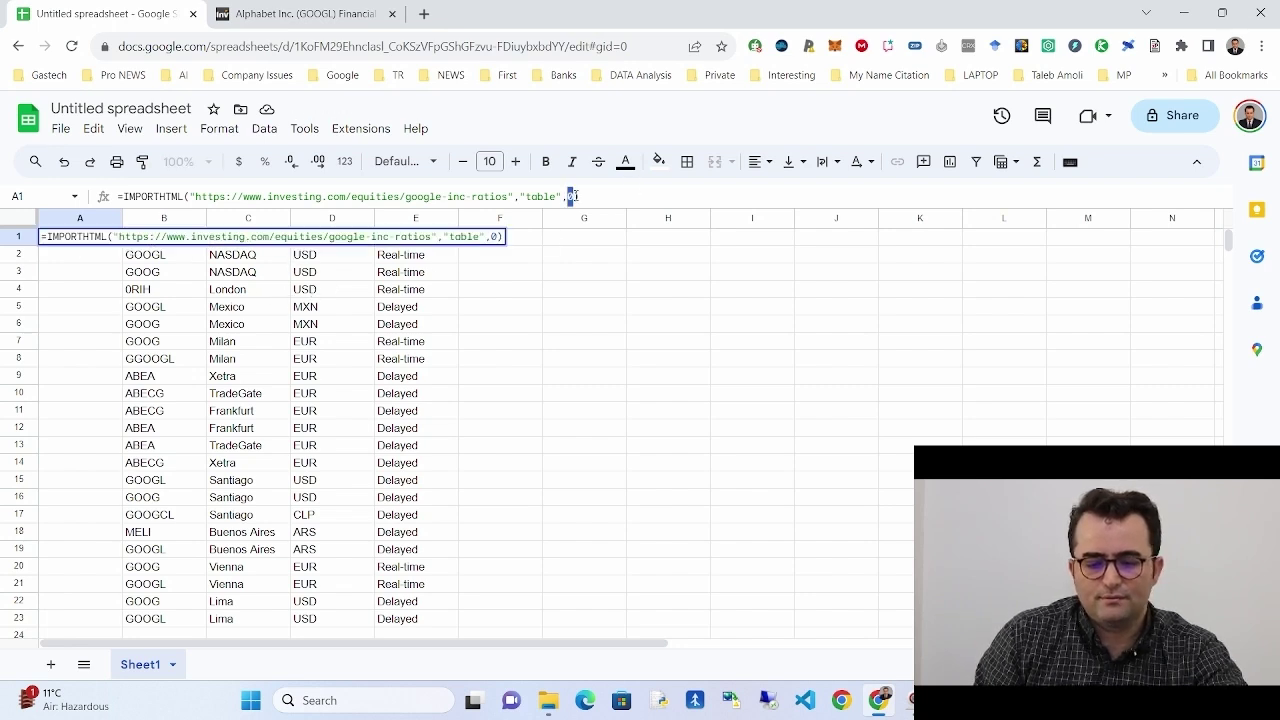
pyautogui.write('1')
pyautogui.press('Return')
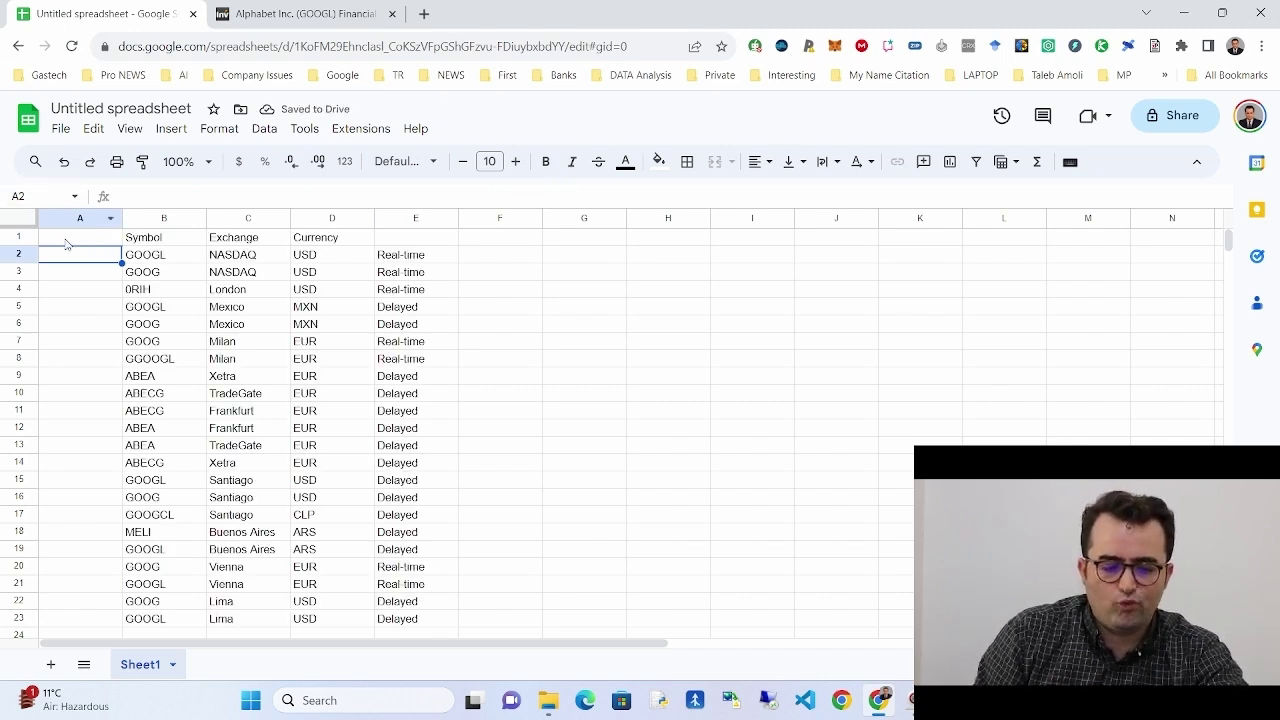
# Change the index argument of the IMPORTHTML formula in A1 to 2.
pyautogui.click(66, 240)
pyautogui.click(574, 196)
pyautogui.doubleClick(569, 196)
pyautogui.write('2')
pyautogui.press('Return')
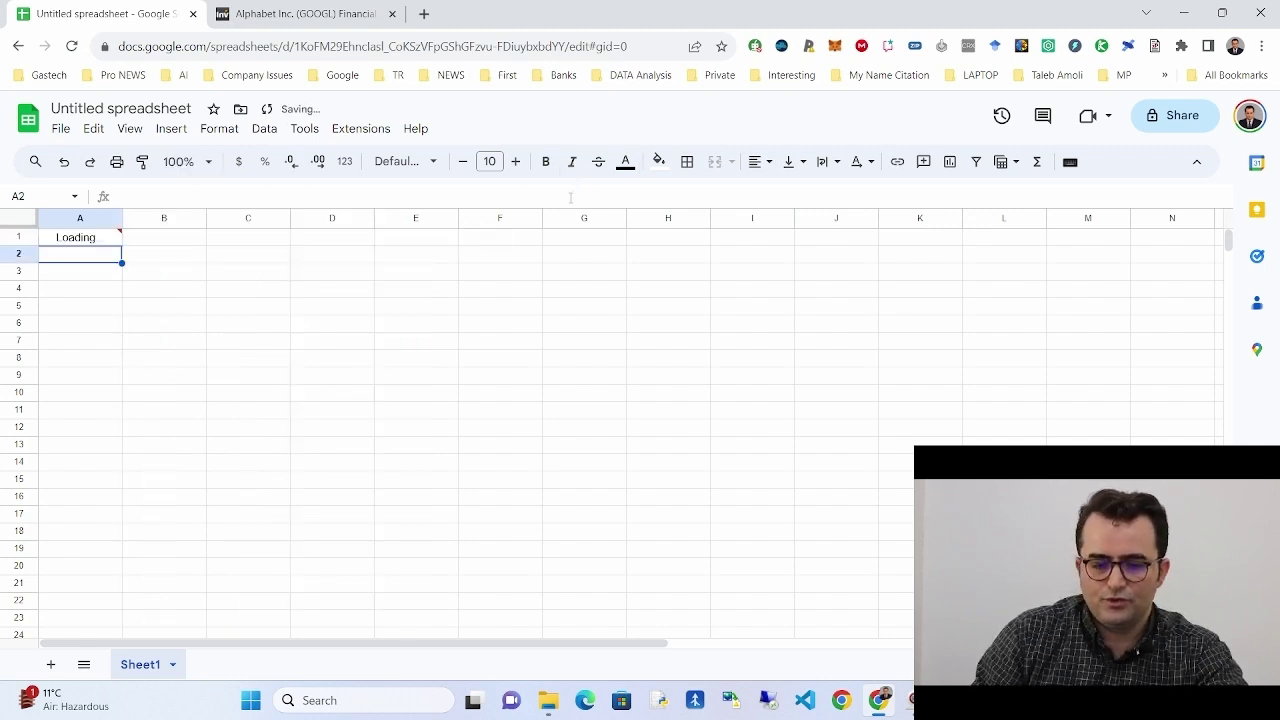
# Change the index argument of the IMPORTHTML formula in A1 to 3.
pyautogui.click(115, 240)
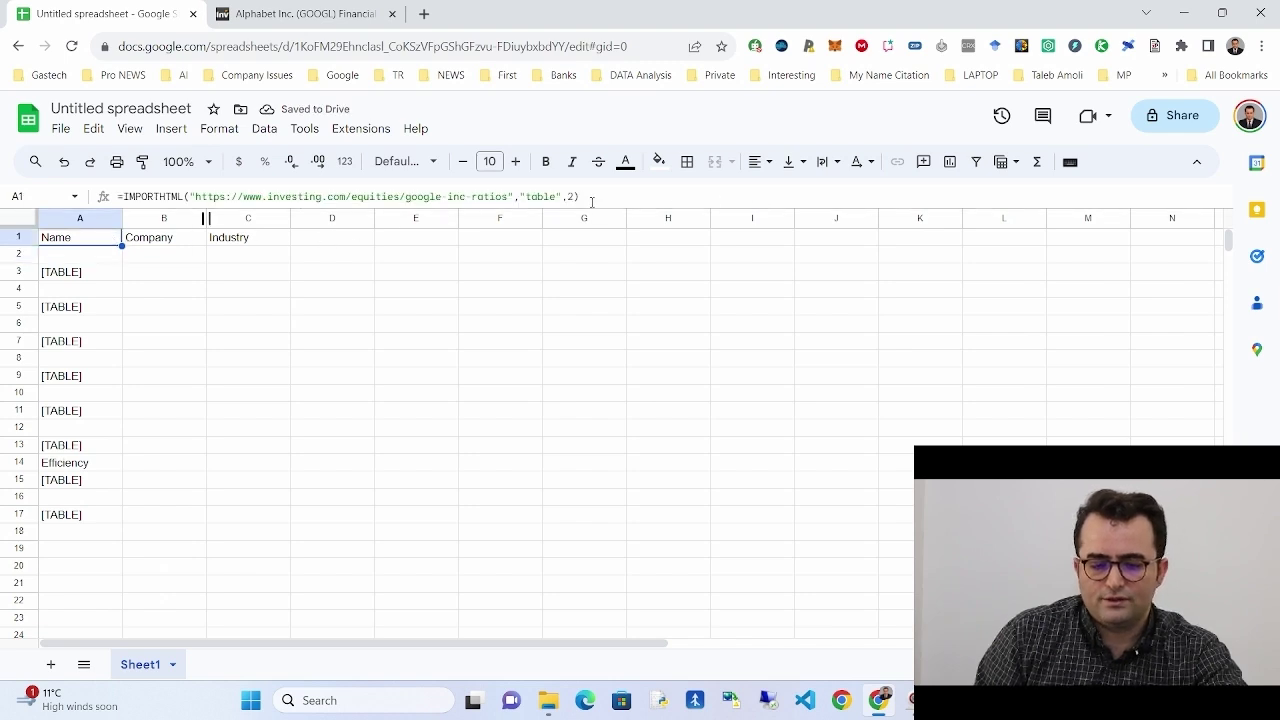
pyautogui.click(568, 196)
pyautogui.doubleClick(571, 196)
pyautogui.write('1')
pyautogui.press('Return')
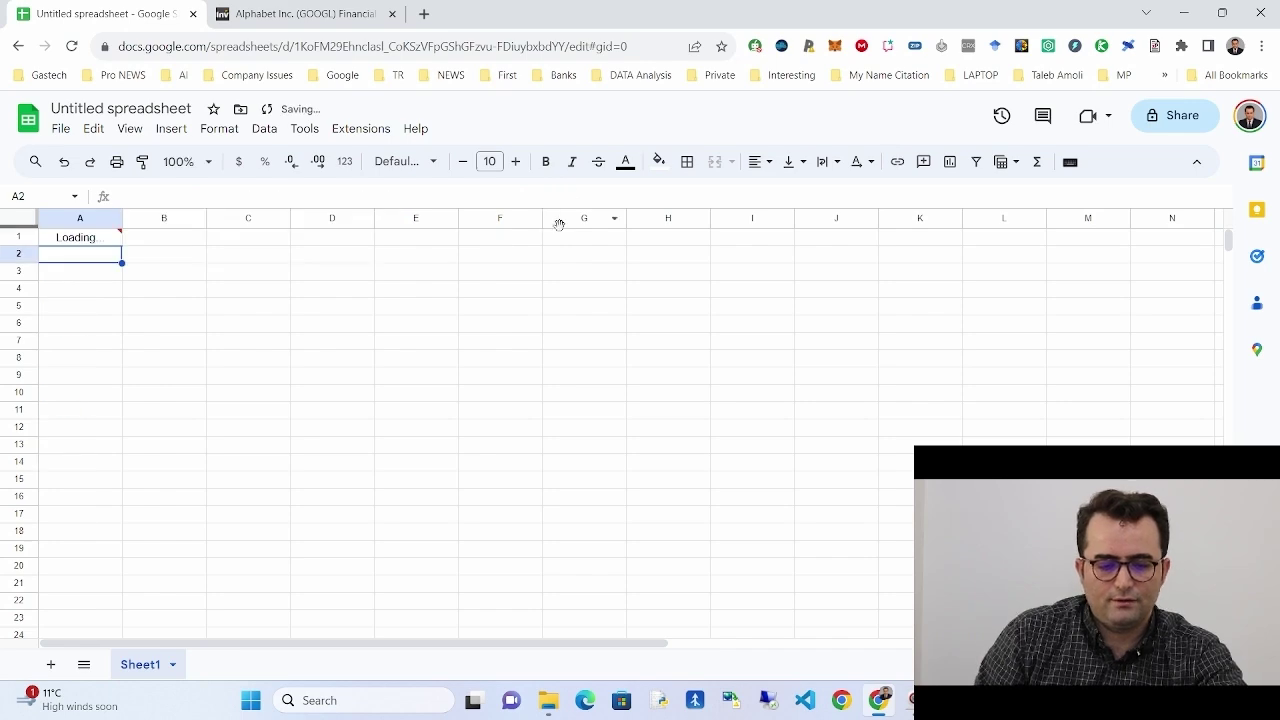
# Fit the width of column A to its contents and select the imported range A1:C6.
pyautogui.click(300, 10)
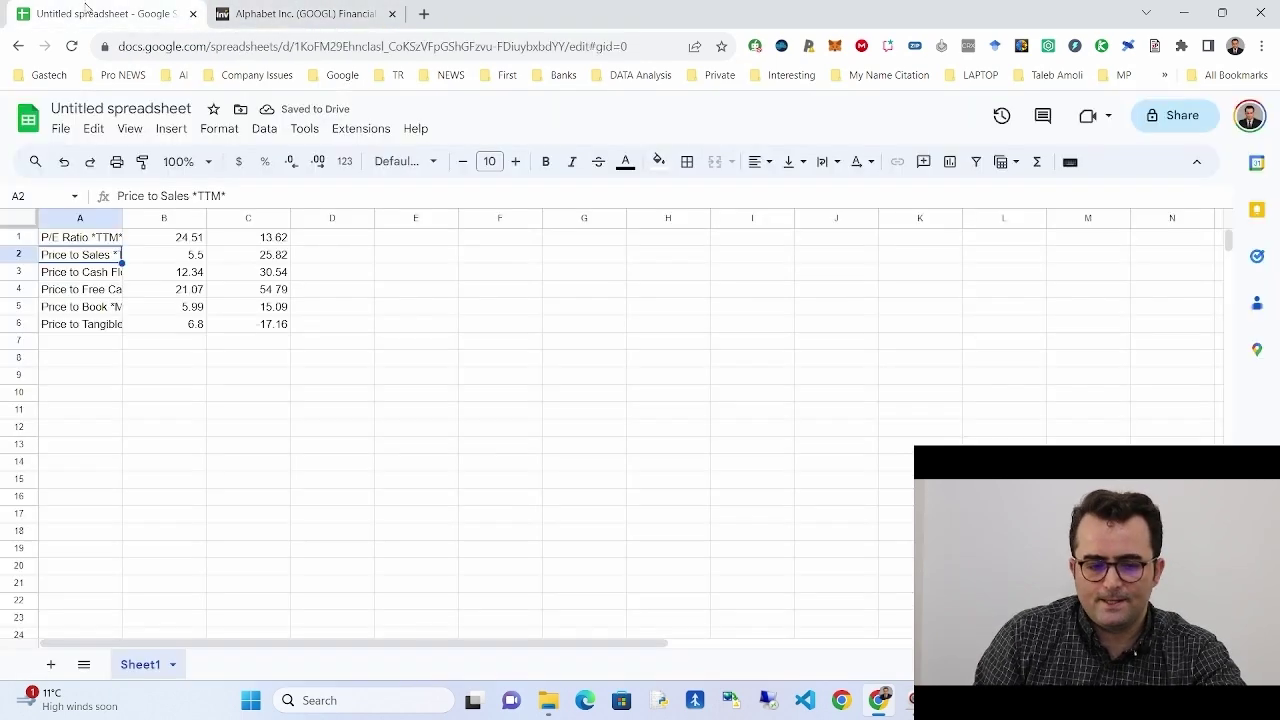
pyautogui.click(115, 8)
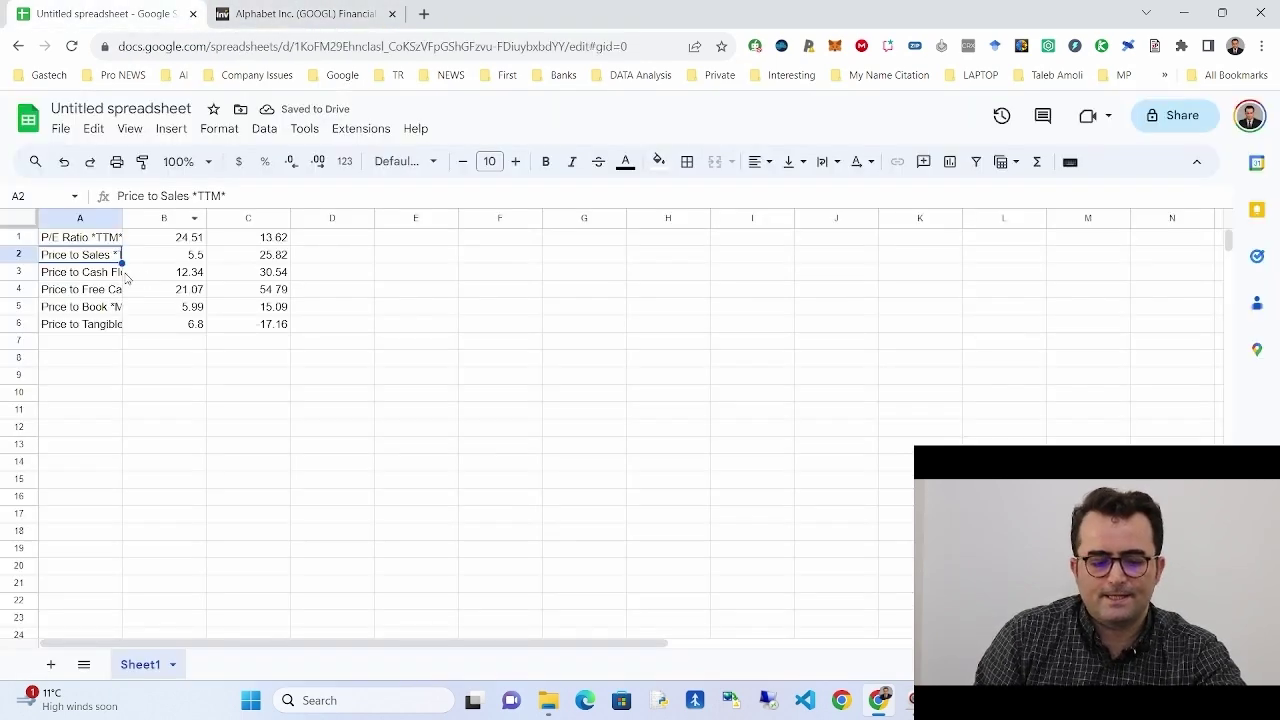
pyautogui.doubleClick(122, 218)
pyautogui.moveTo(258, 253); pyautogui.dragTo(360, 332)
# Compare the imported ratios with the GOOGL Ratios table on Investing.com and single out the P/E Ratio's Company value.
pyautogui.click(340, 14)
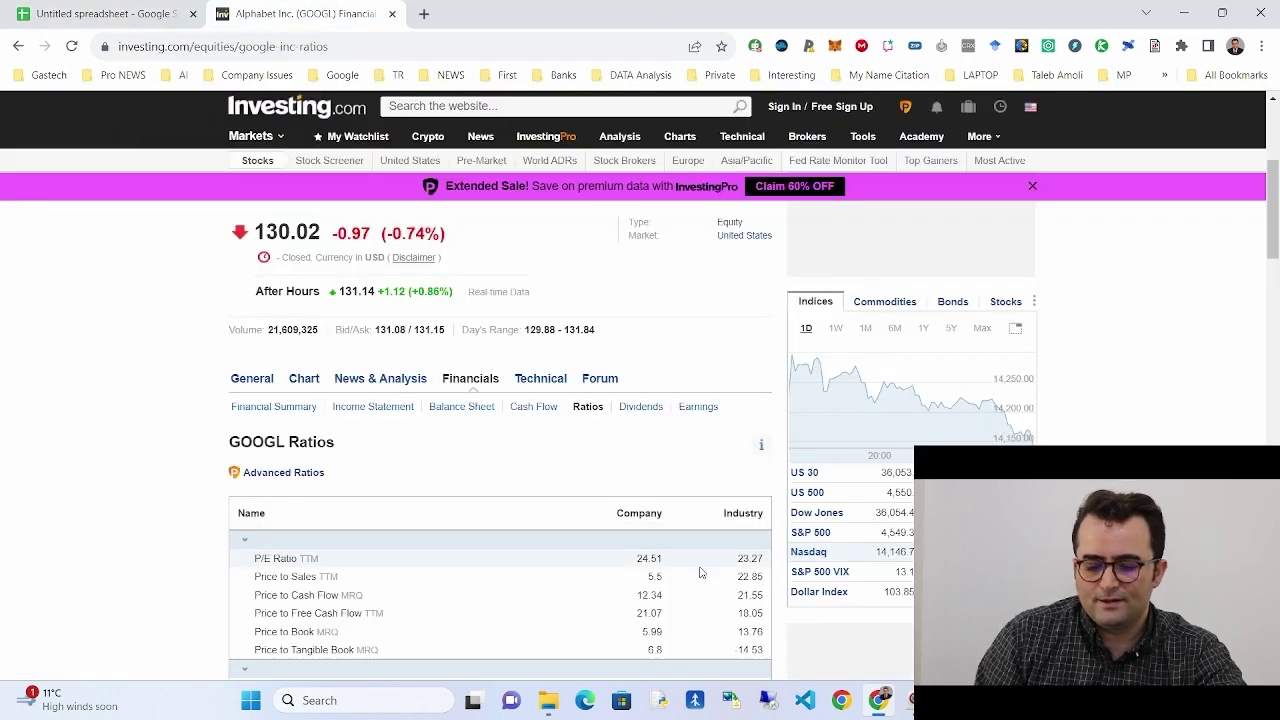
pyautogui.scroll(-2, 697, 571)
pyautogui.moveTo(690, 640); pyautogui.dragTo(620, 523)
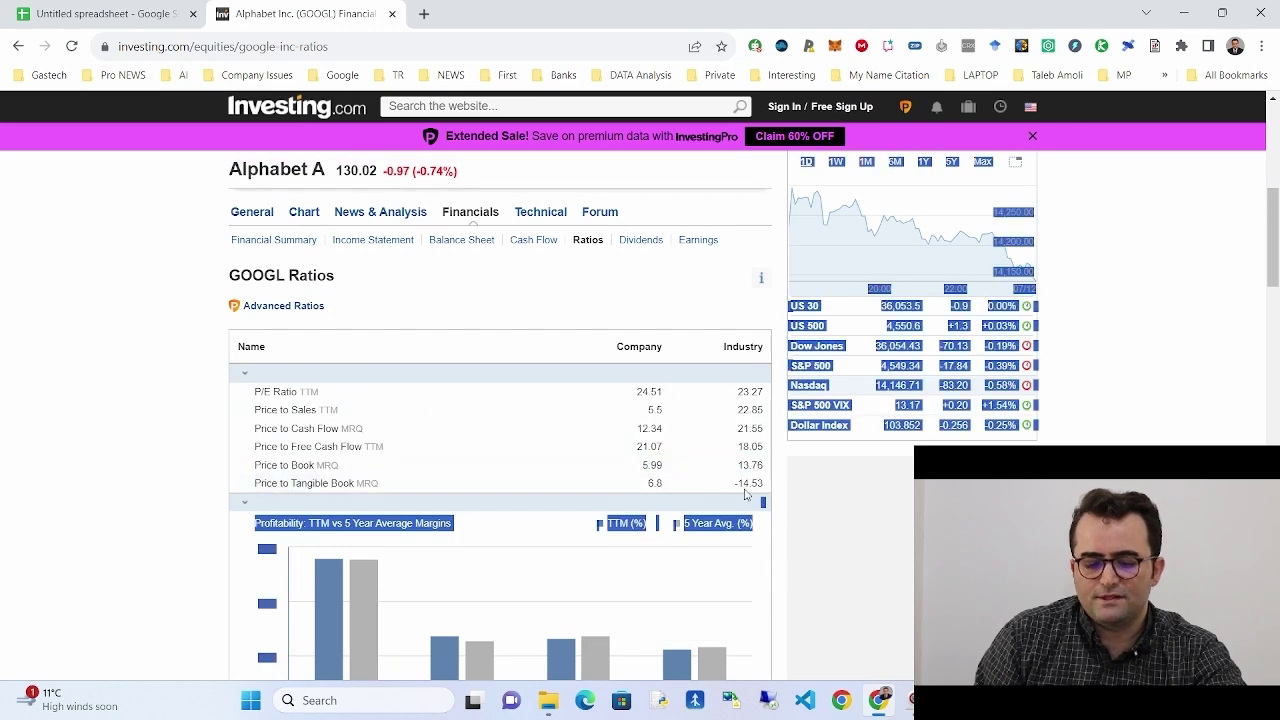
pyautogui.click(700, 333)
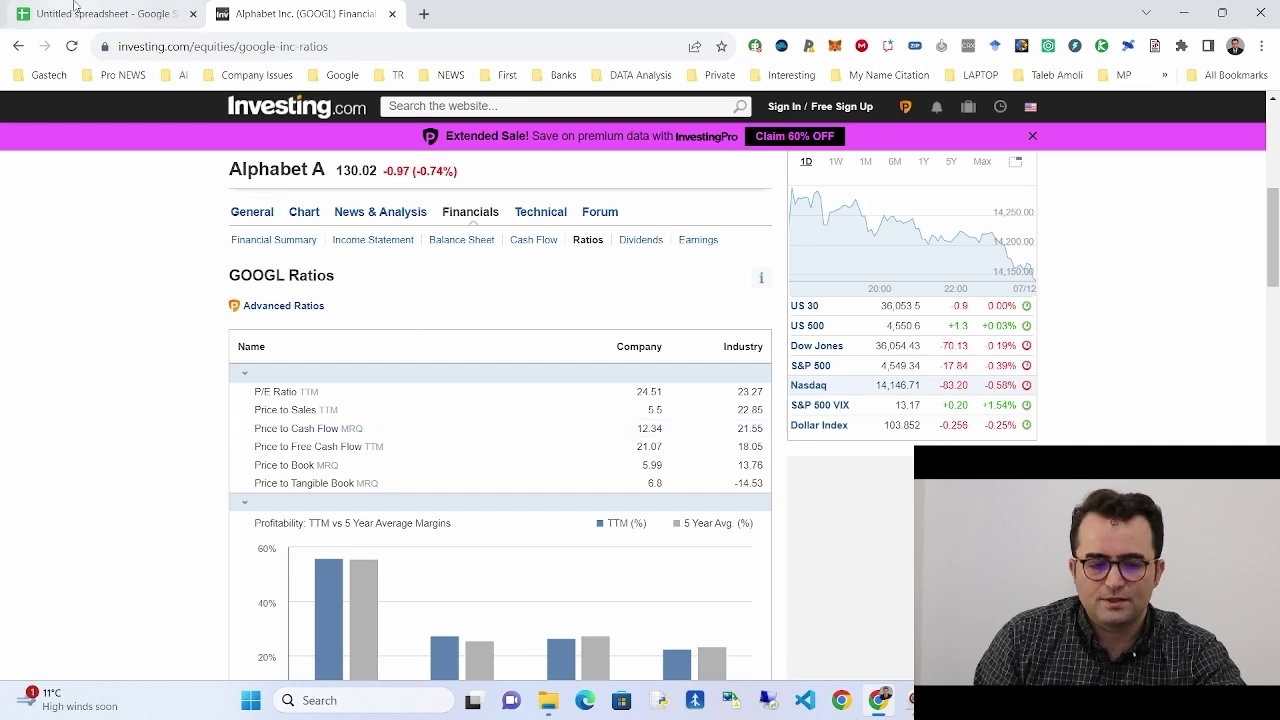
pyautogui.click(100, 14)
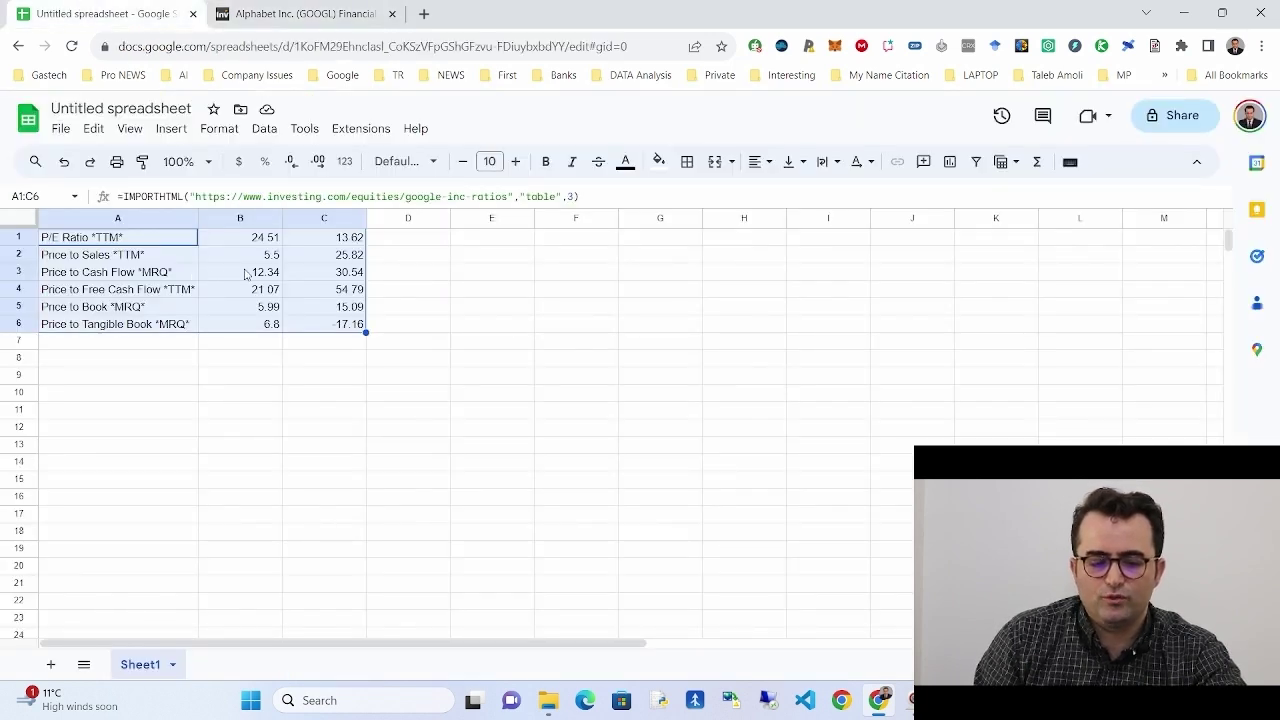
pyautogui.click(121, 236)
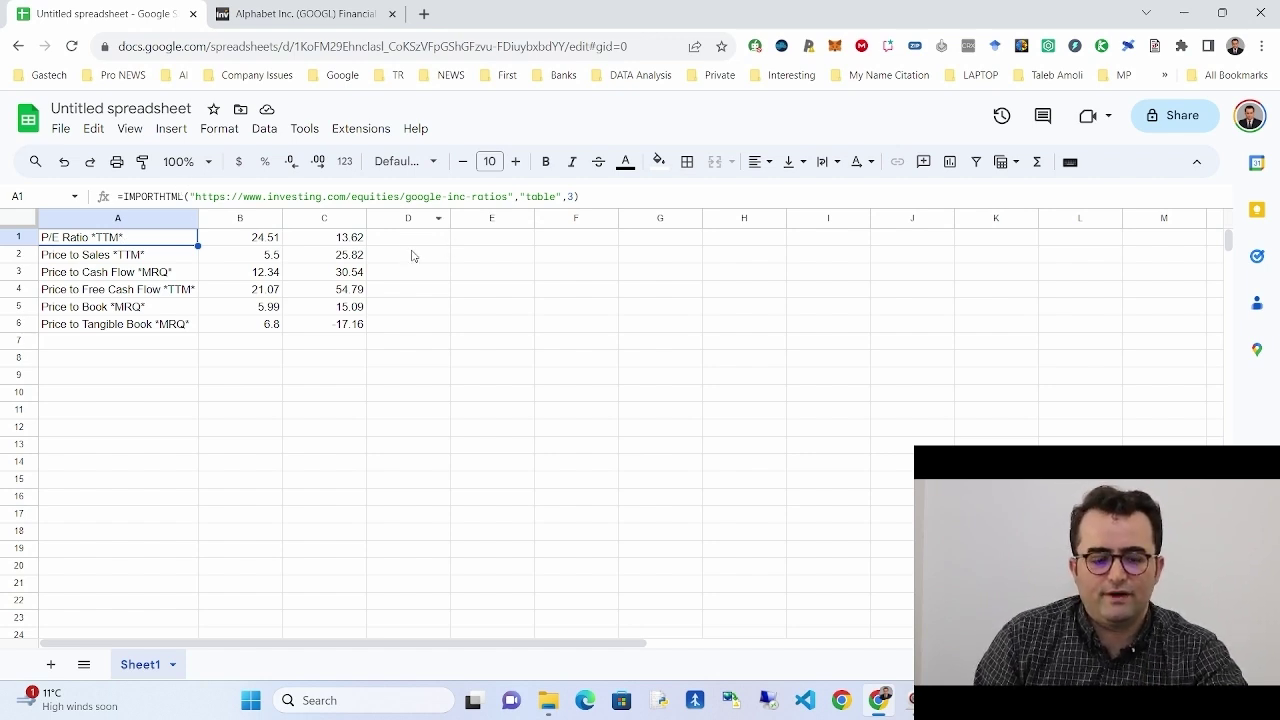
pyautogui.click(313, 12)
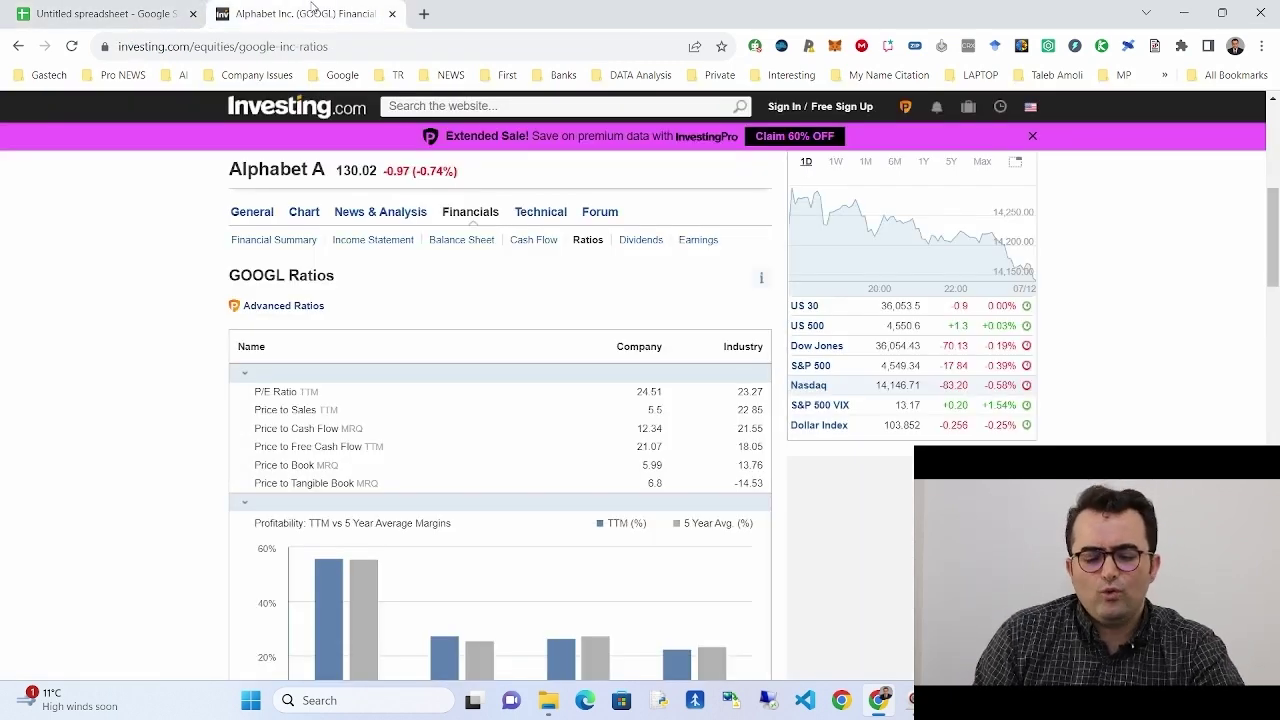
pyautogui.moveTo(634, 393); pyautogui.dragTo(667, 396)
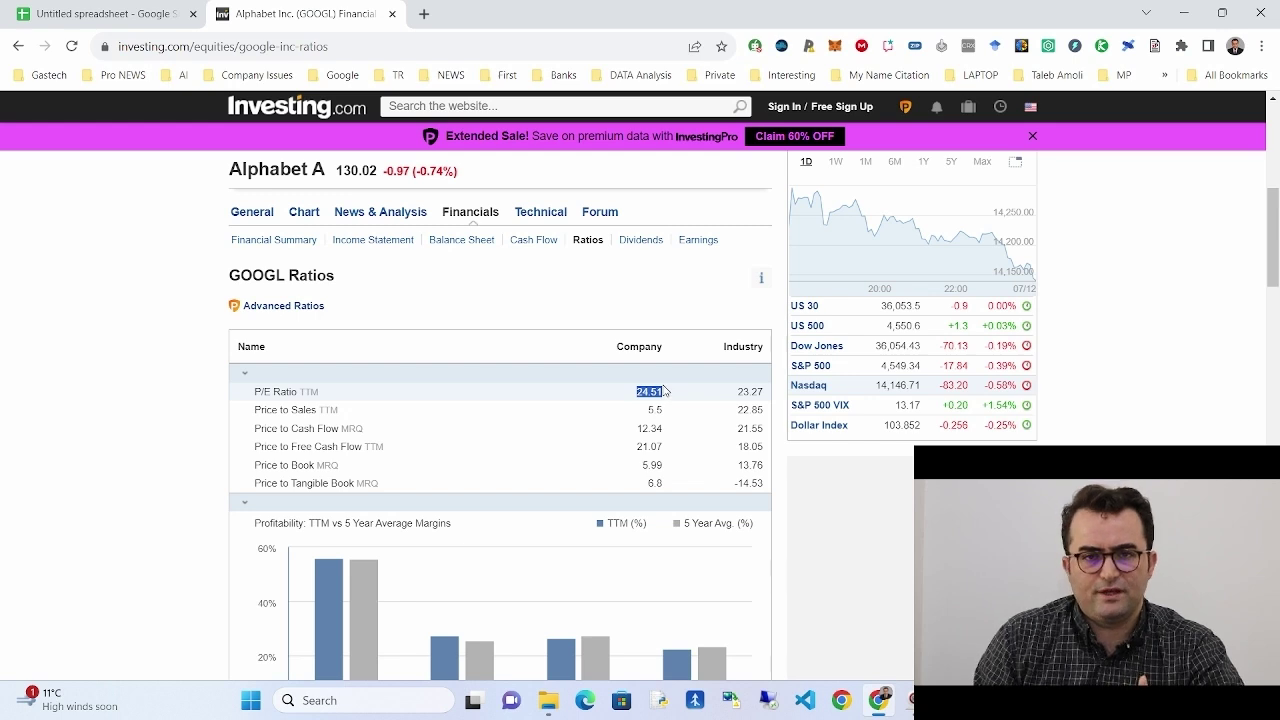
pyautogui.click(645, 394)
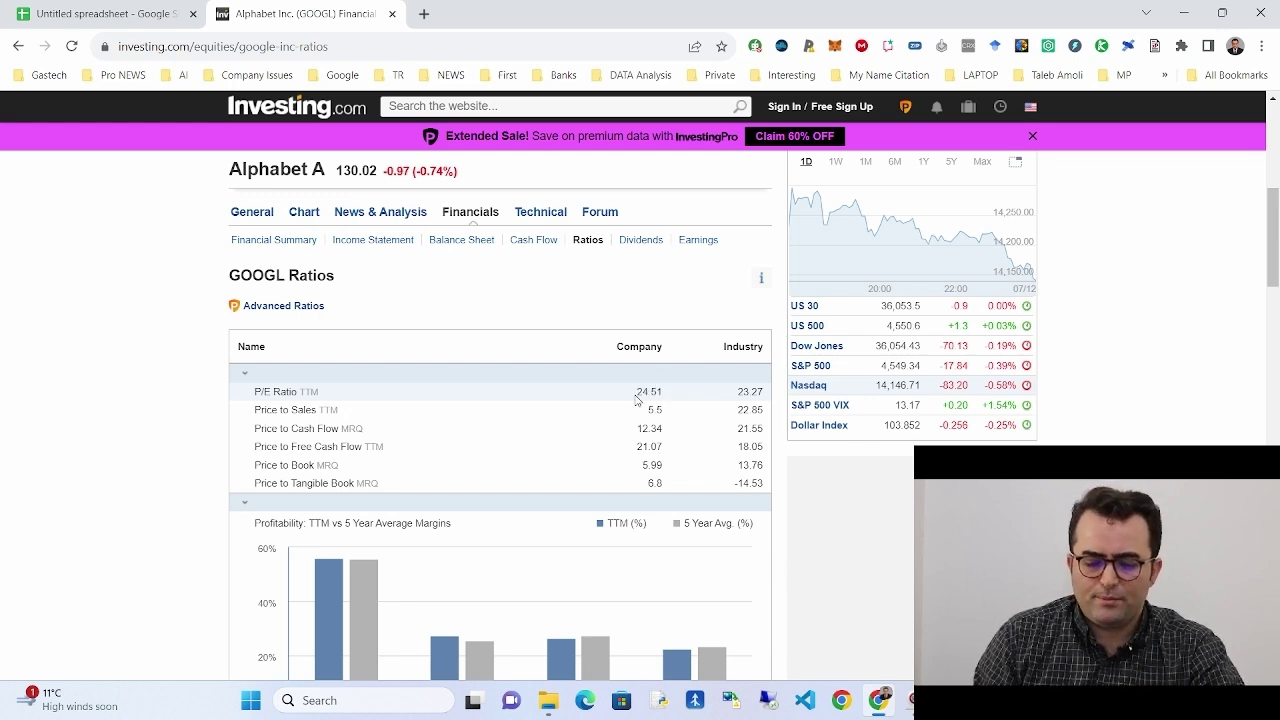
pyautogui.moveTo(634, 397); pyautogui.dragTo(684, 404)
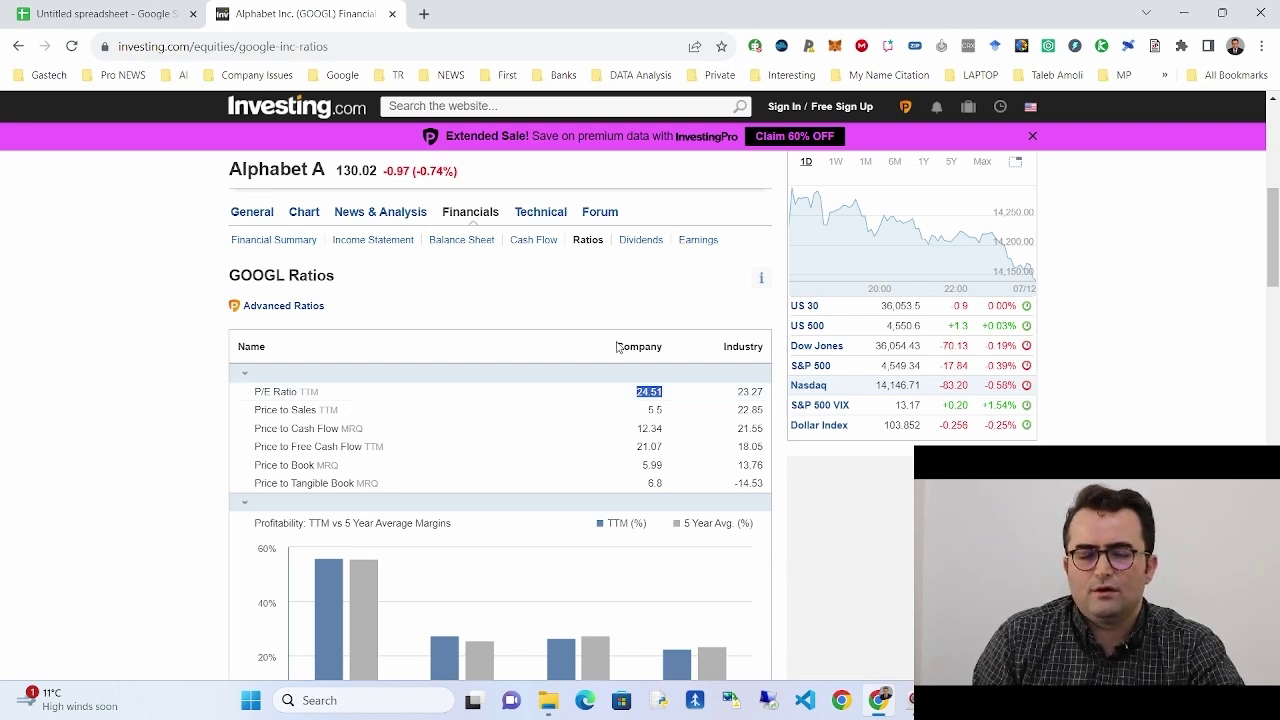
pyautogui.click(652, 390)
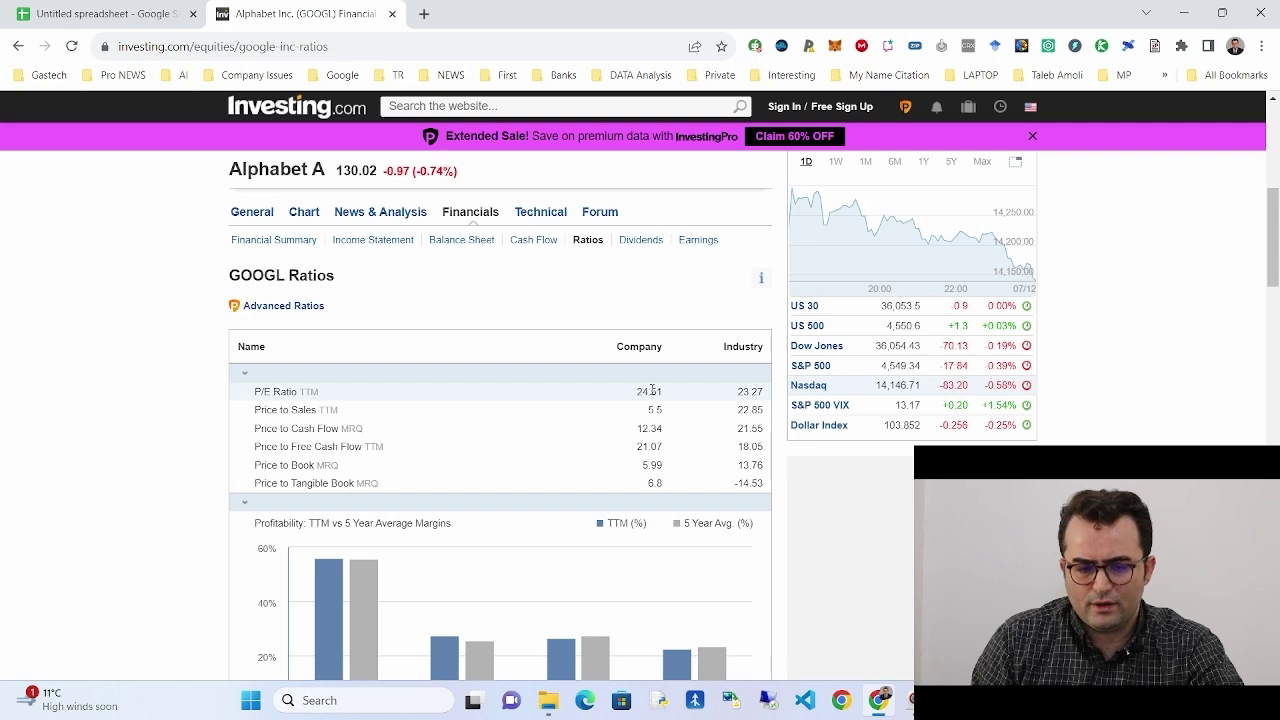
# Delete the IMPORTHTML formula from cell A1 of the spreadsheet.
pyautogui.click(100, 14)
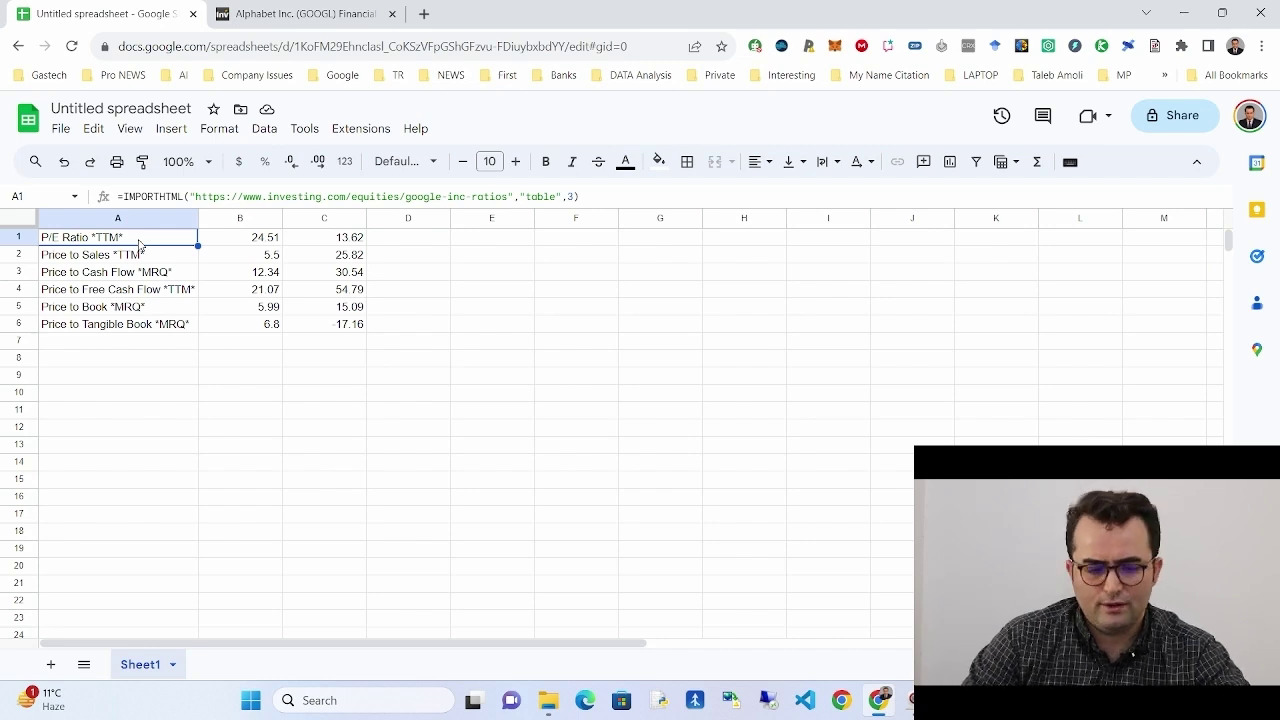
pyautogui.press('Delete')
# Inspect the P/E Ratio's Company value on the Investing.com page and copy its td element from the page code.
pyautogui.click(275, 14)
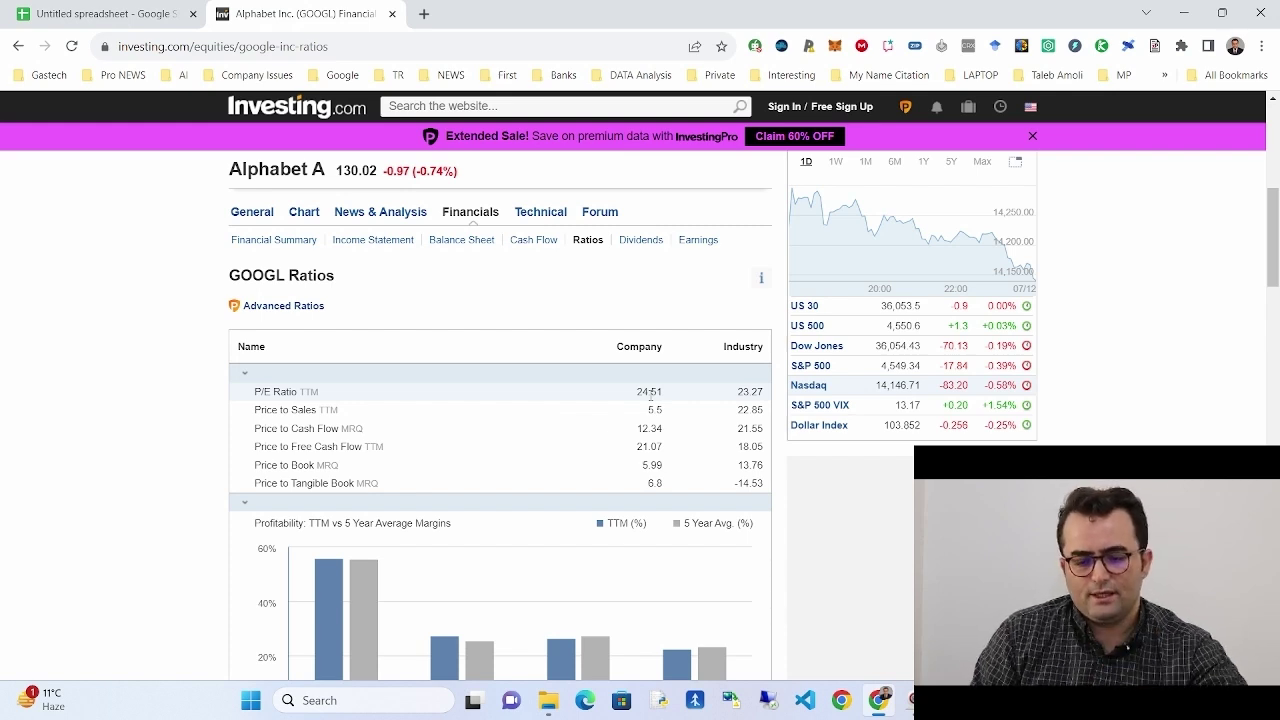
pyautogui.rightClick(650, 394)
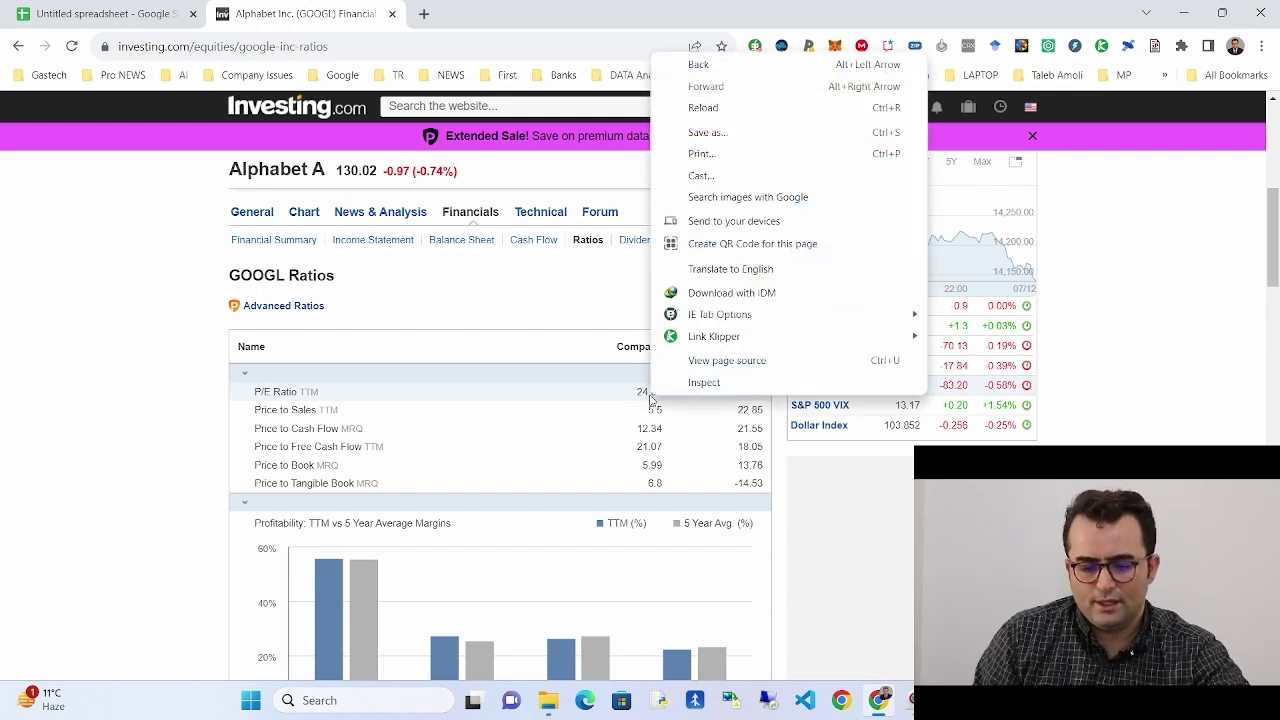
pyautogui.click(703, 382)
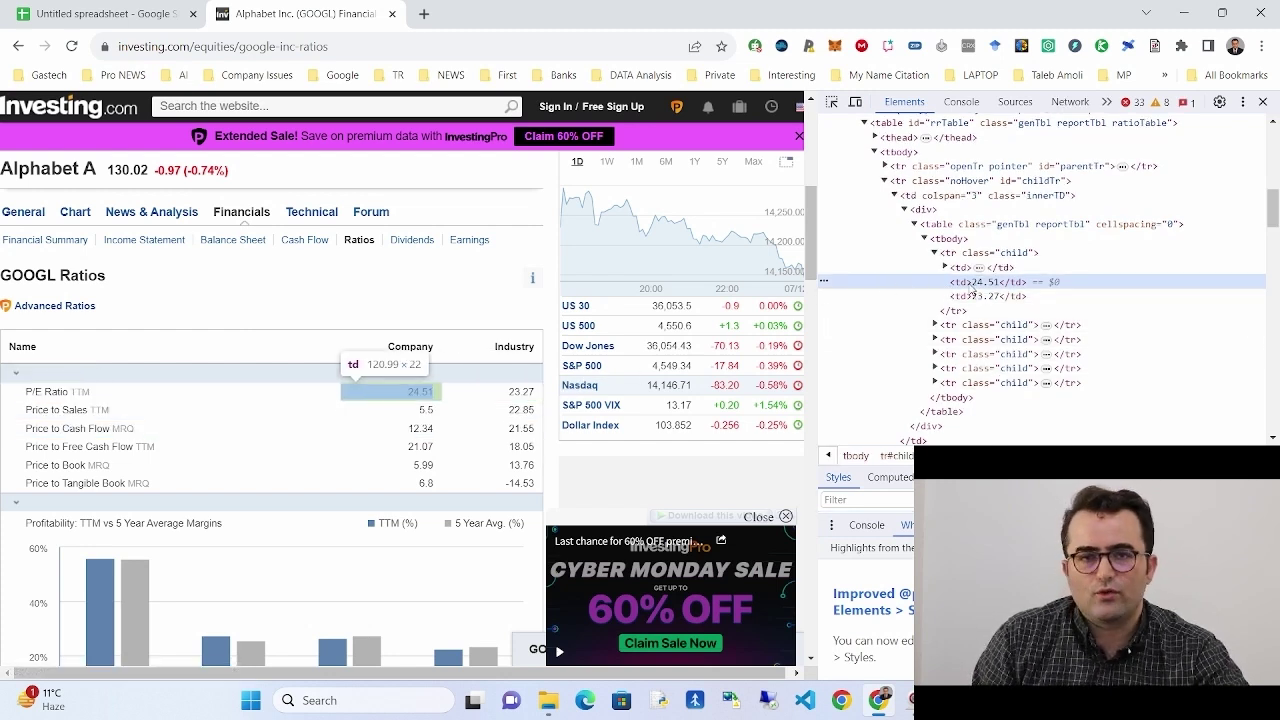
pyautogui.rightClick(976, 286)
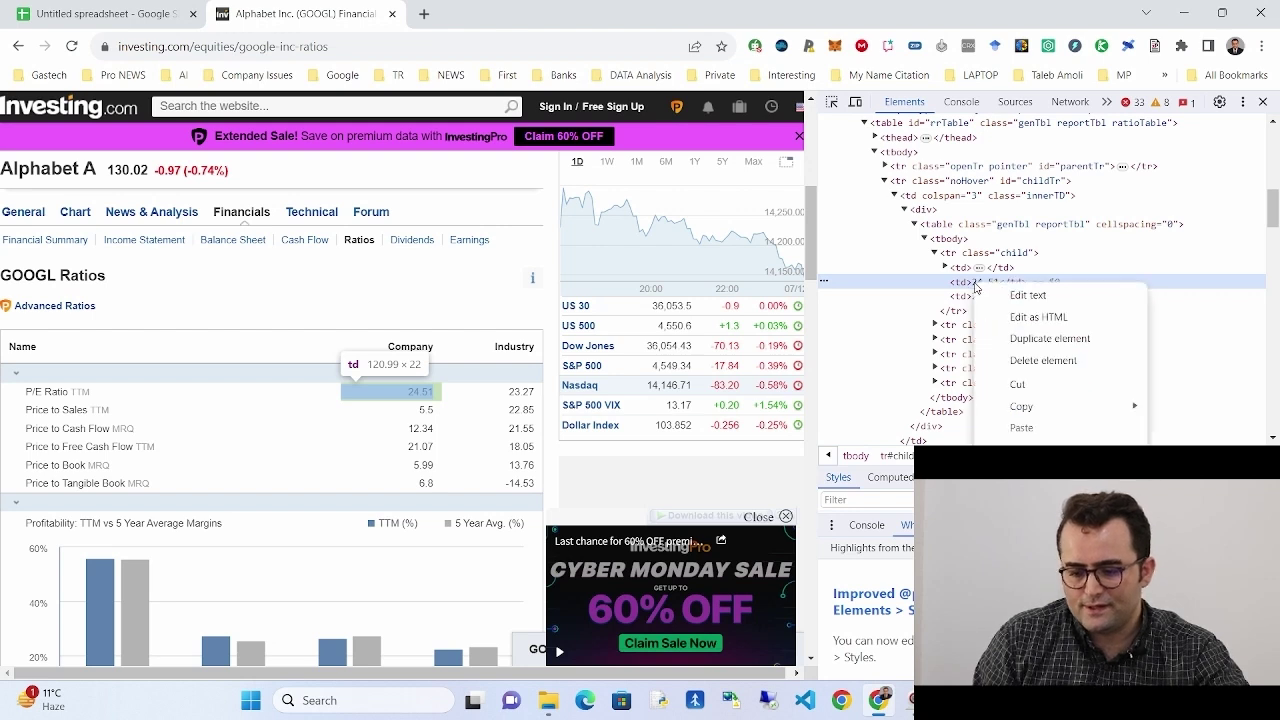
pyautogui.moveTo(1012, 408)
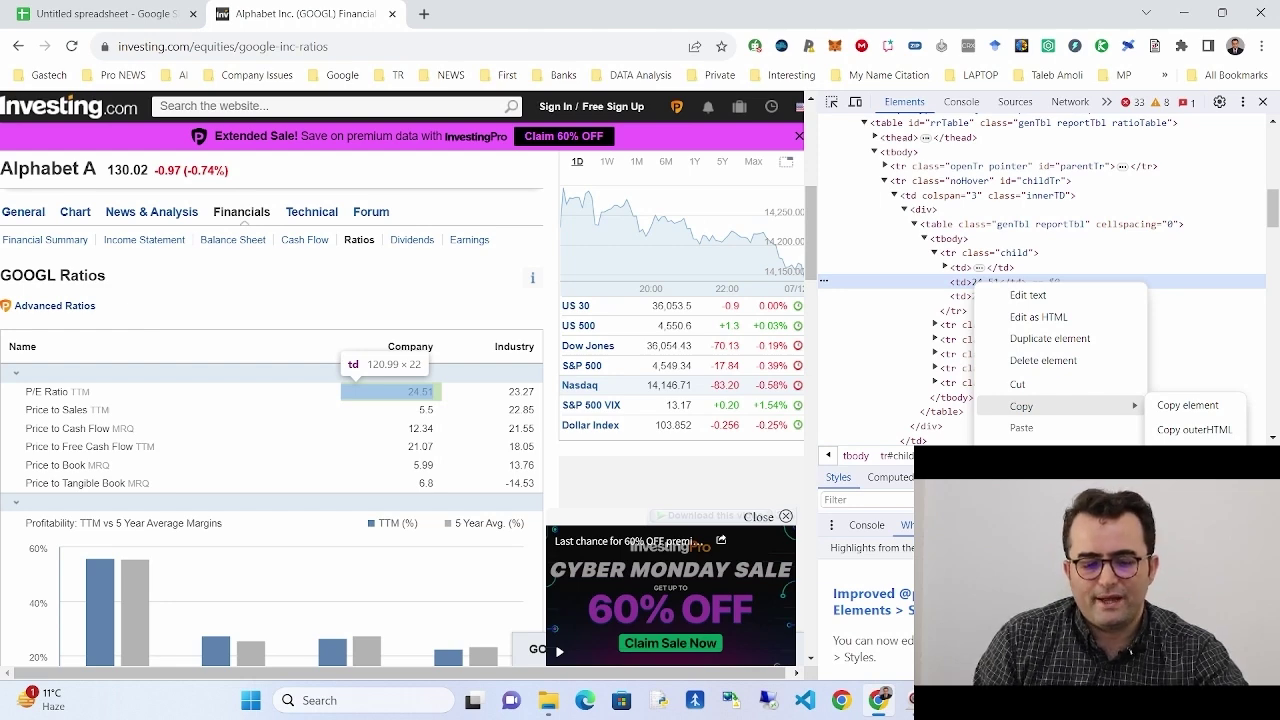
pyautogui.click(1187, 405)
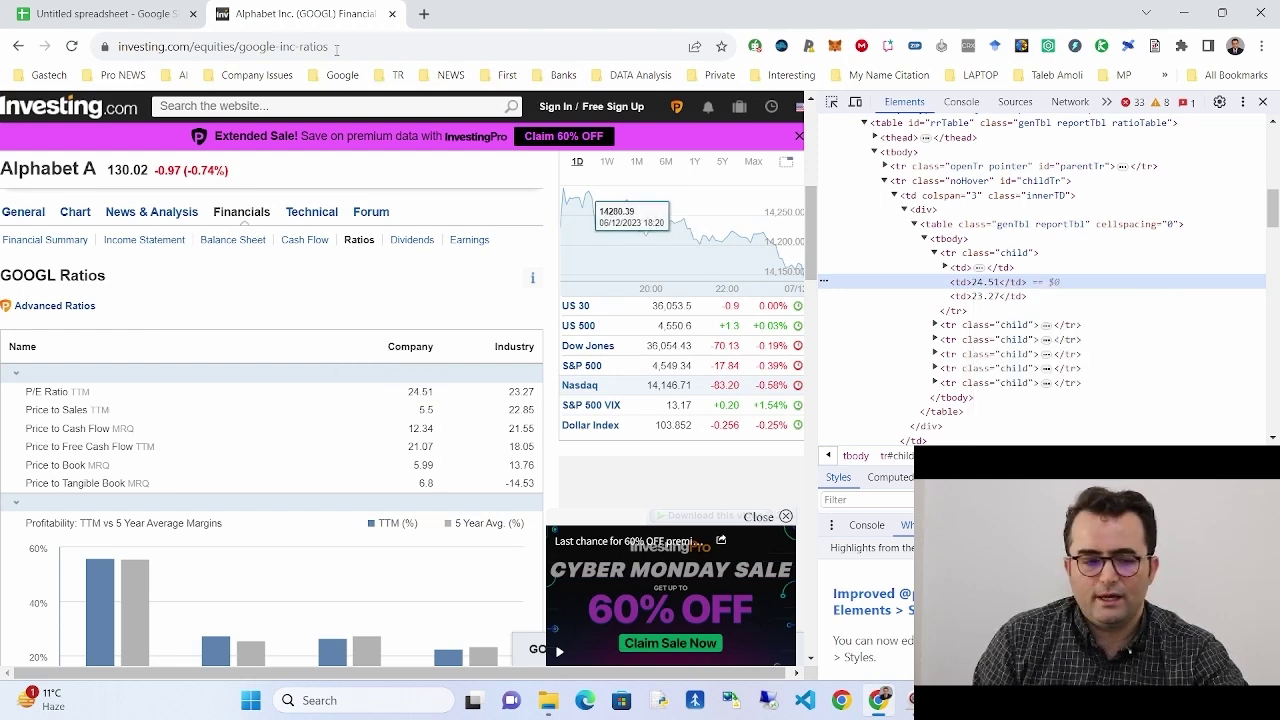
# Start an IMPORTXML formula in cell A1 of the spreadsheet with the copied URL of the Investing.com google-inc-ratios page as its quoted first argument.
pyautogui.click(100, 14)
pyautogui.write('=import')
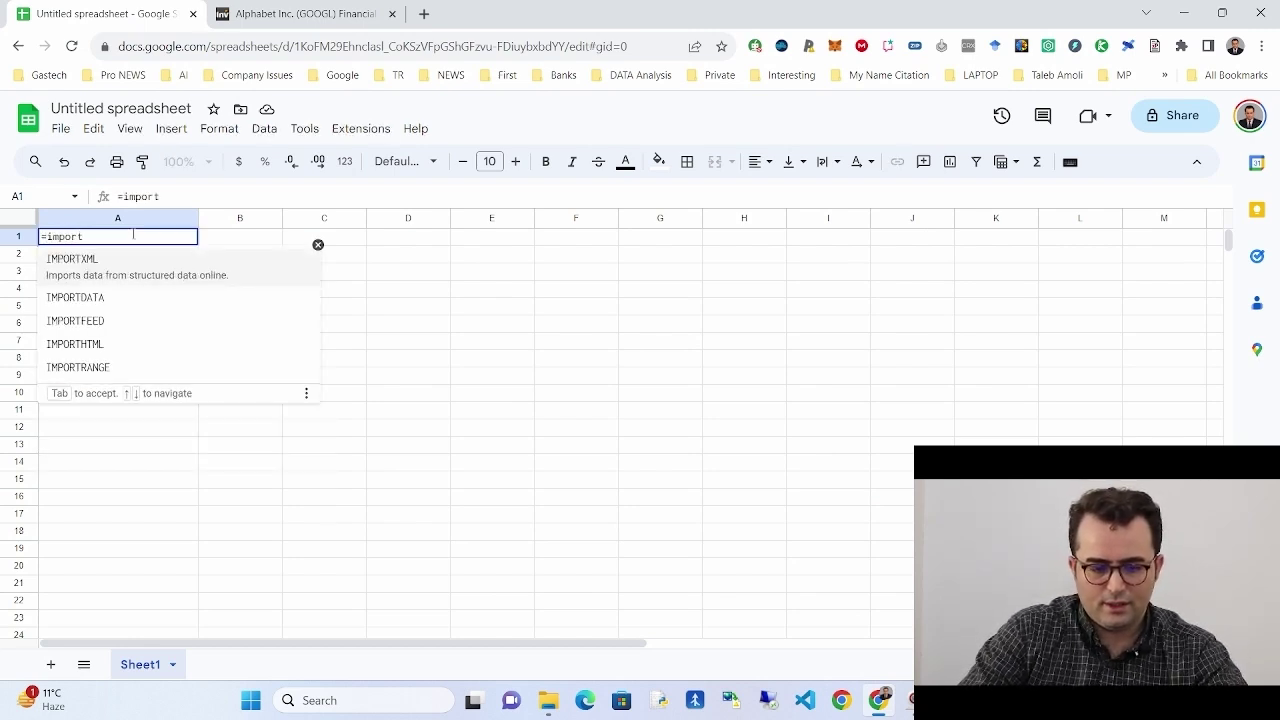
pyautogui.write('x')
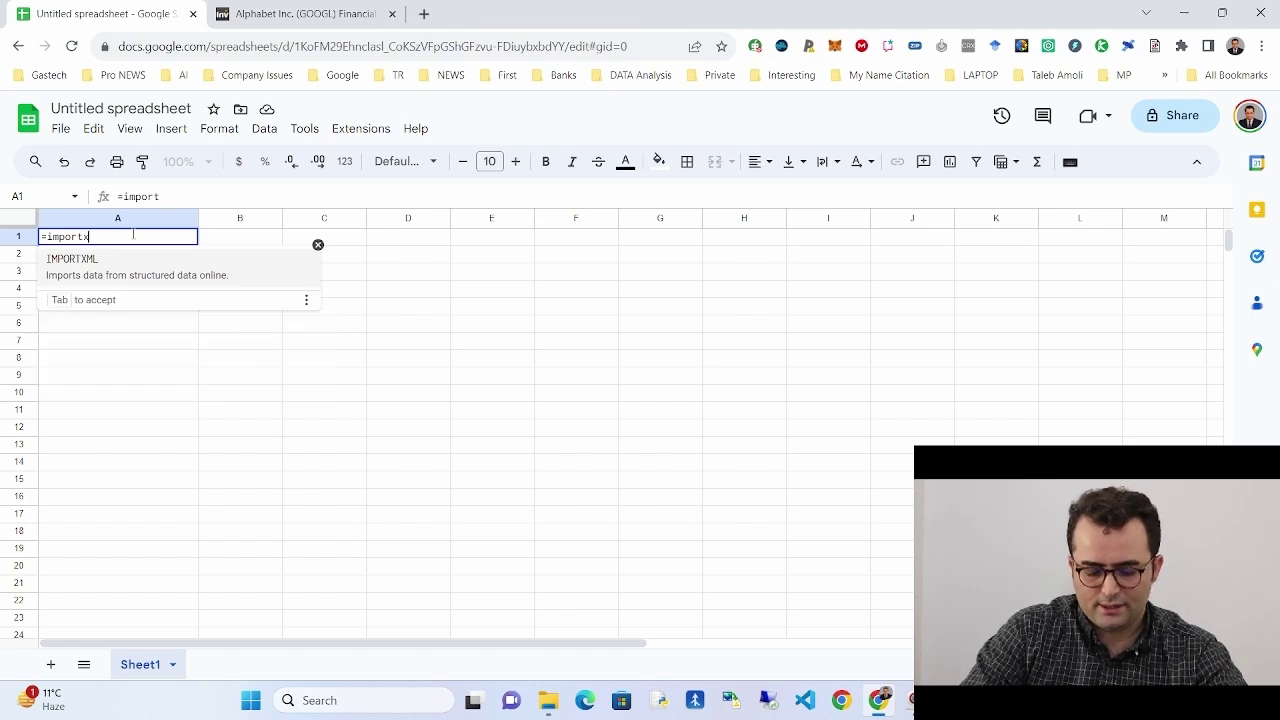
pyautogui.write('ml(')
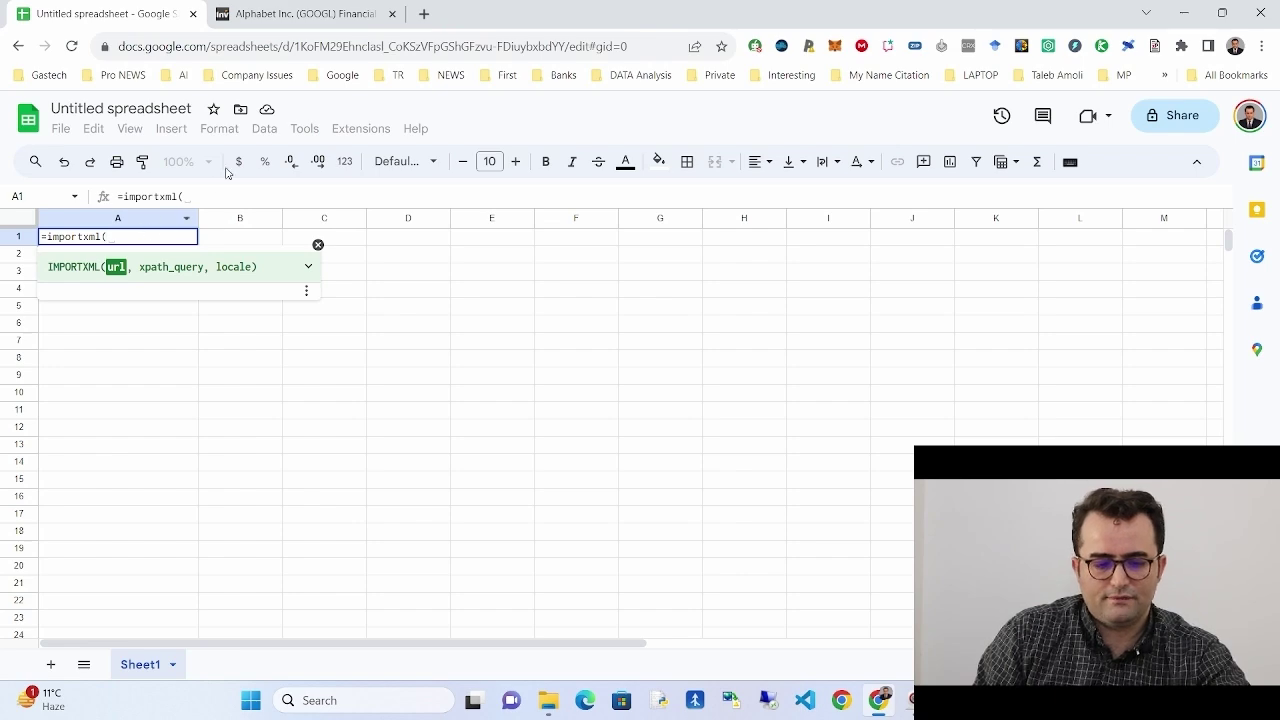
pyautogui.click(295, 14)
pyautogui.click(295, 47)
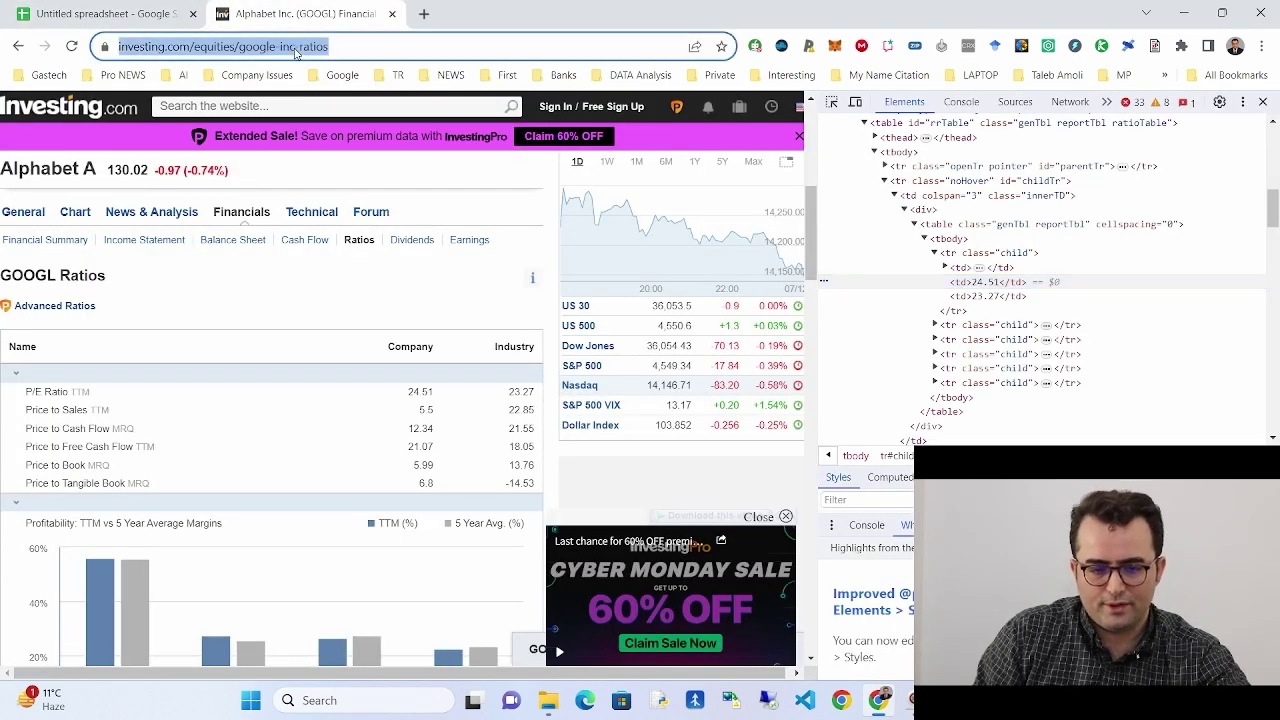
pyautogui.click(130, 13)
pyautogui.click(131, 236)
pyautogui.write('"')
pyautogui.hotkey('ctrl', 'v')
pyautogui.write('"')
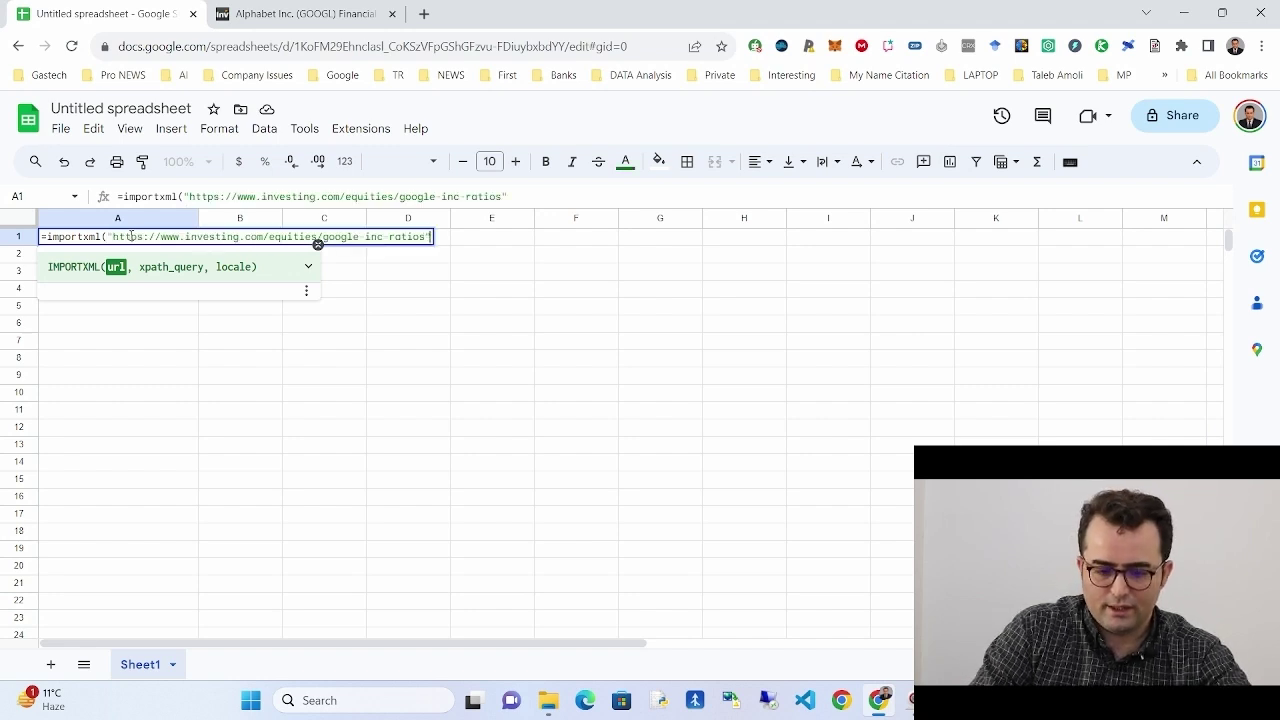
pyautogui.write(',')
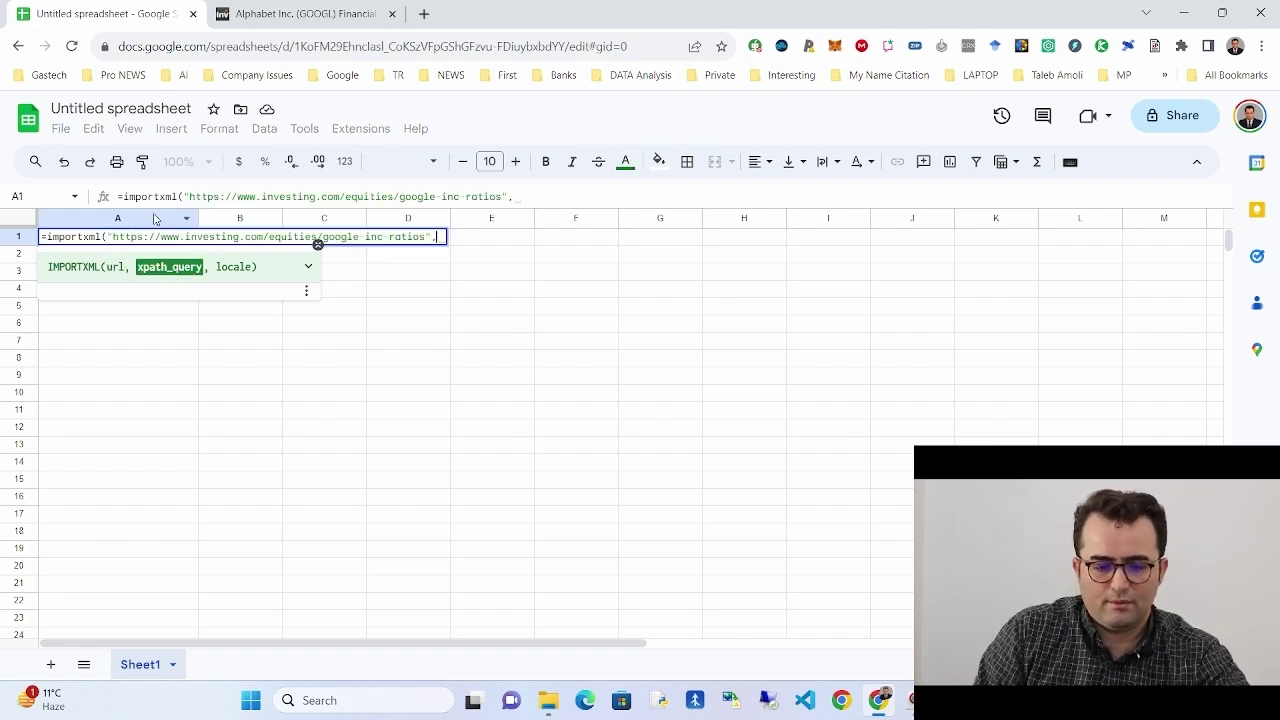
# Copy the XPath of the P/E Ratio's Company td element on Investing.com and add it in quotes as the formula's xpath_query, closing the parenthesis.
pyautogui.click(301, 10)
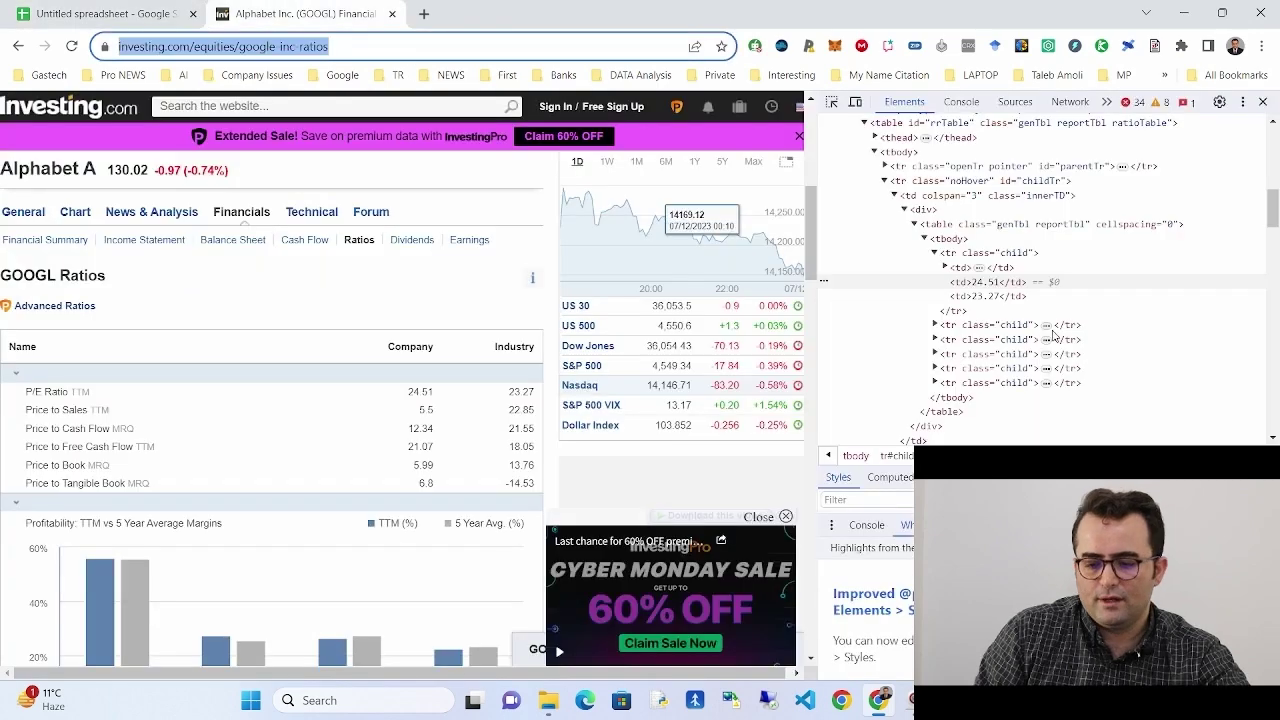
pyautogui.rightClick(990, 283)
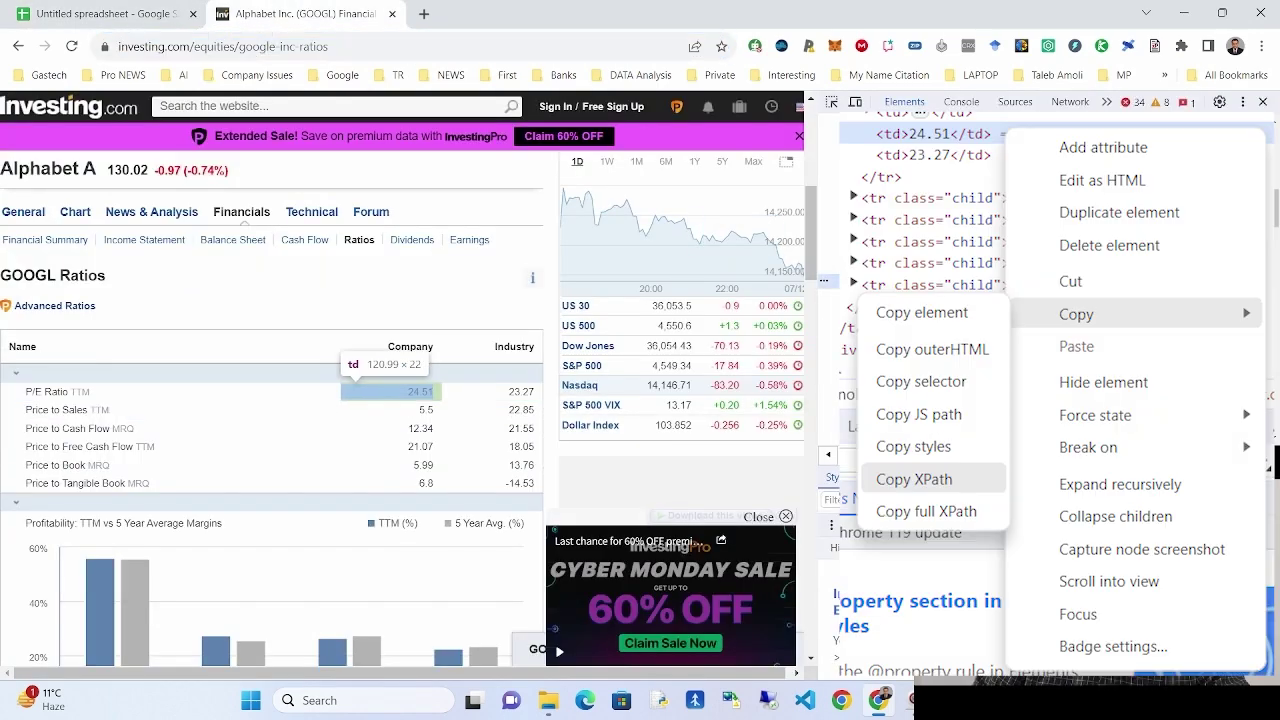
pyautogui.click(914, 479)
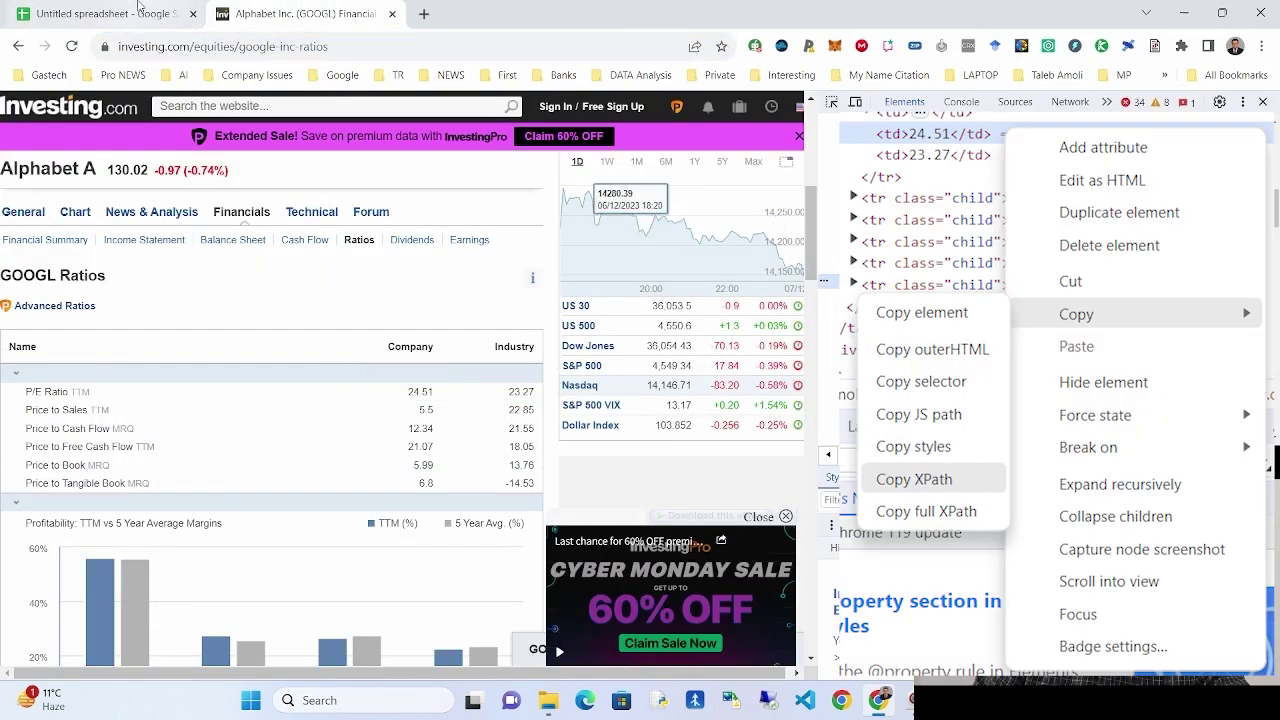
pyautogui.click(100, 13)
pyautogui.click(550, 196)
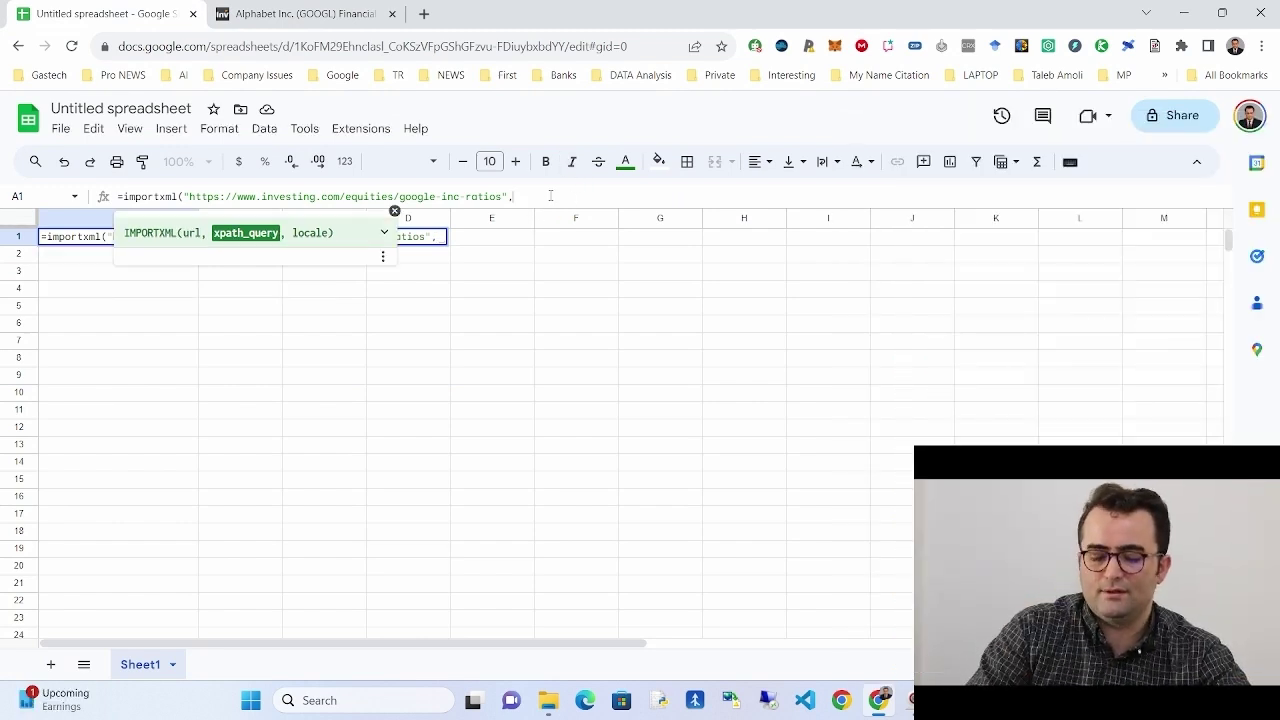
pyautogui.write('"')
pyautogui.hotkey('ctrl', 'v')
pyautogui.write('")')
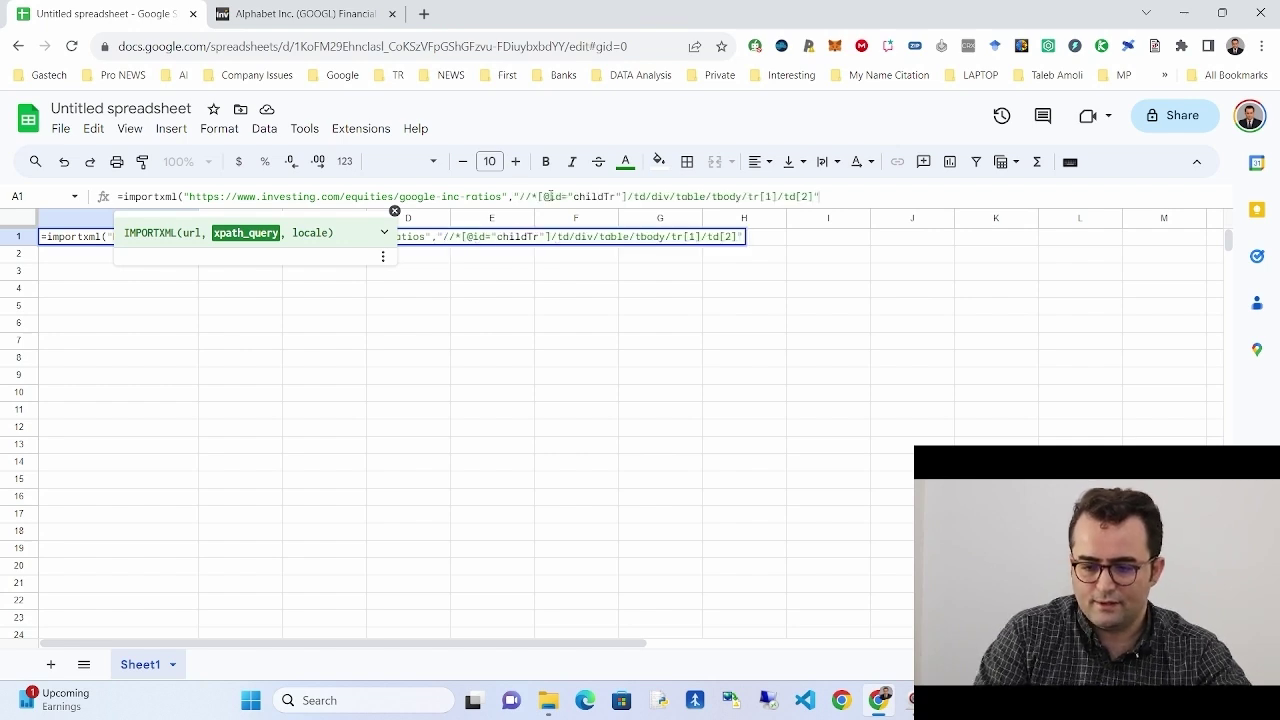
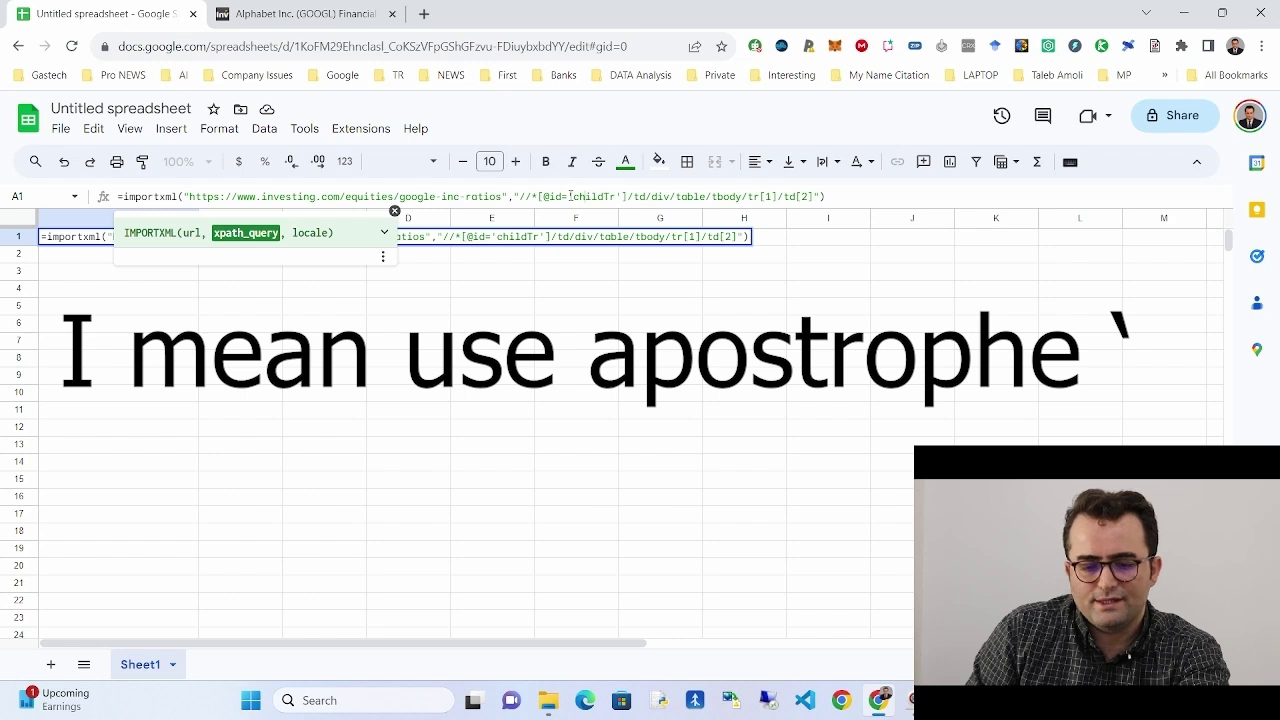
# Replace the double quotes around childTr in the formula's XPath with apostrophes.
pyautogui.moveTo(568, 196); pyautogui.dragTo(574, 196)
pyautogui.write("'")
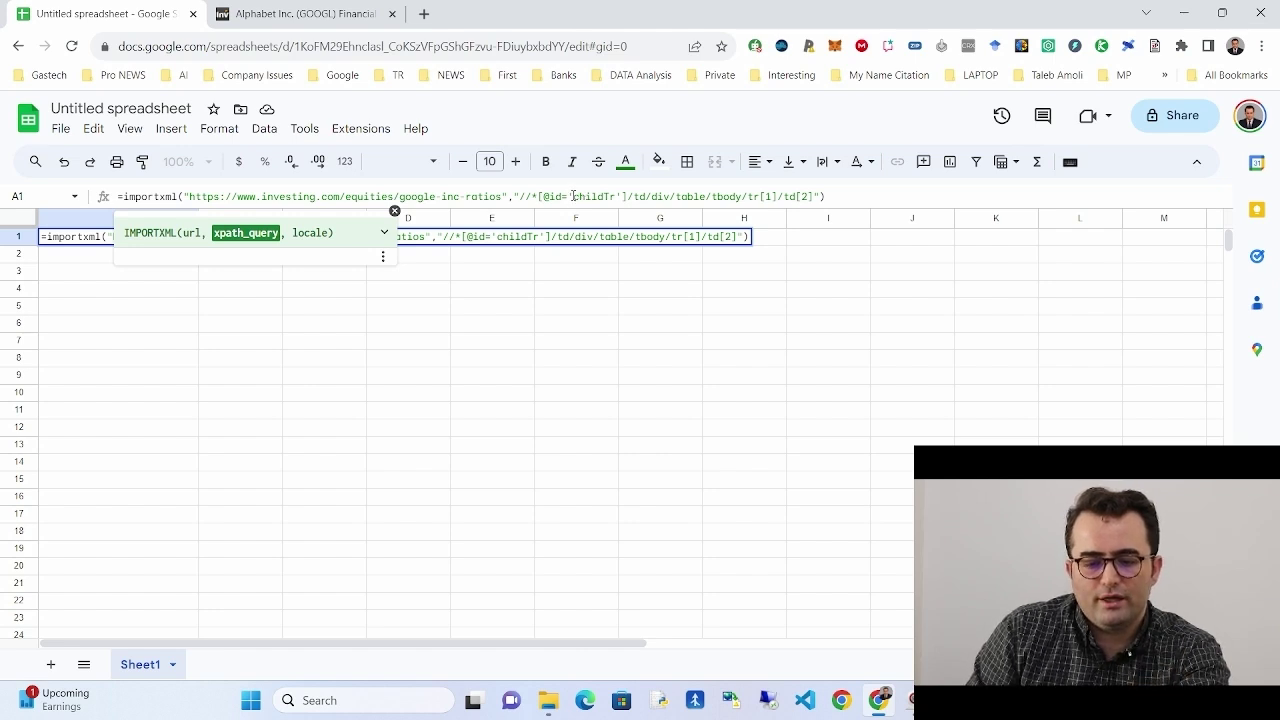
pyautogui.moveTo(573, 197); pyautogui.dragTo(617, 197)
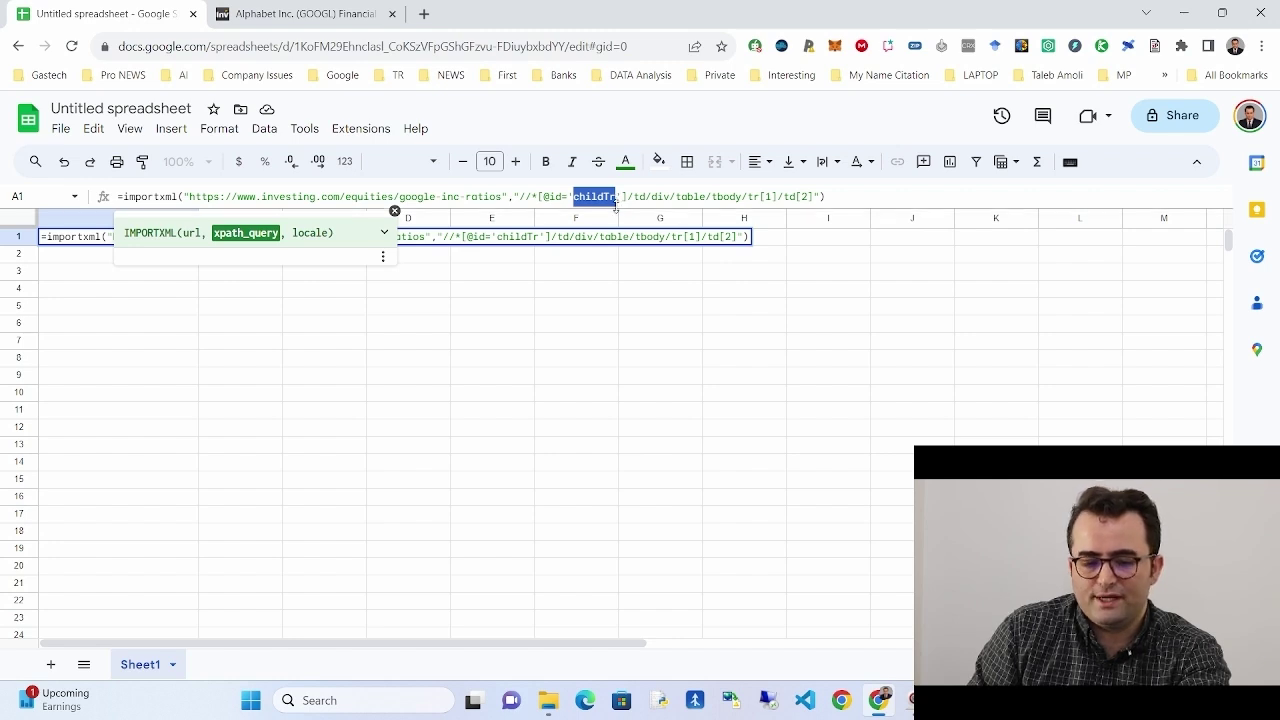
pyautogui.click(579, 197)
pyautogui.moveTo(573, 197); pyautogui.dragTo(567, 197)
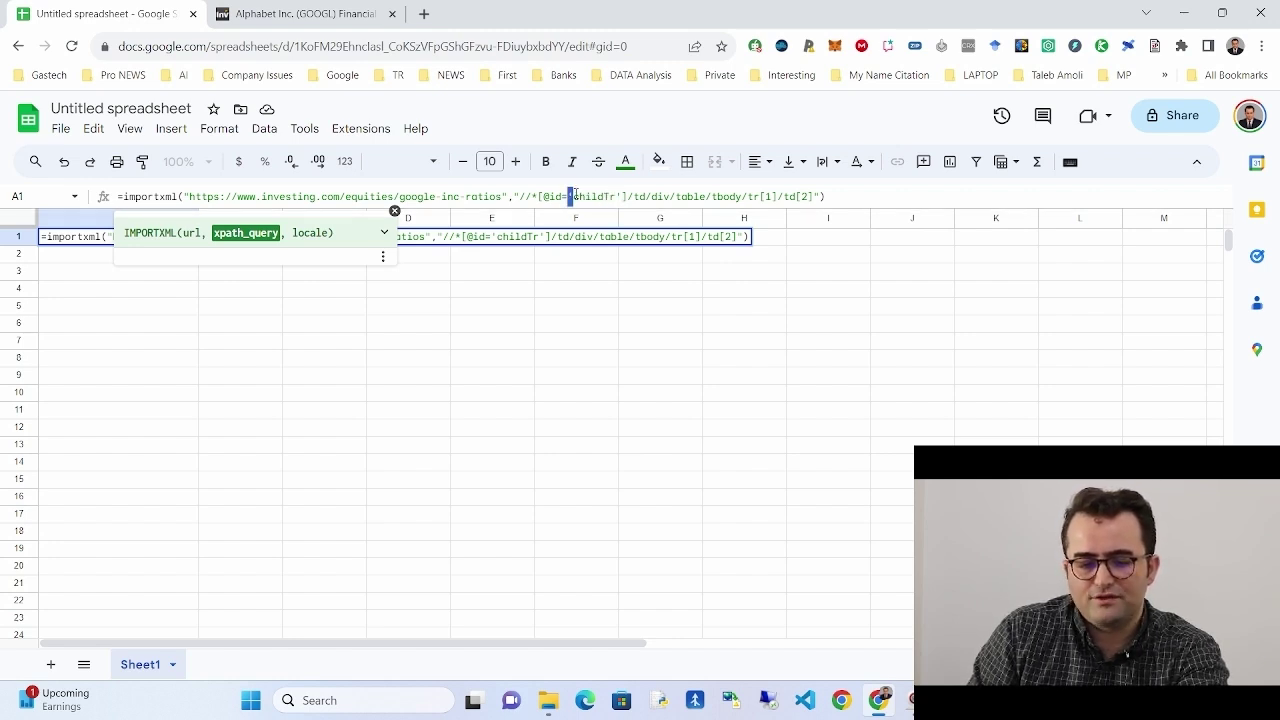
pyautogui.click(619, 196)
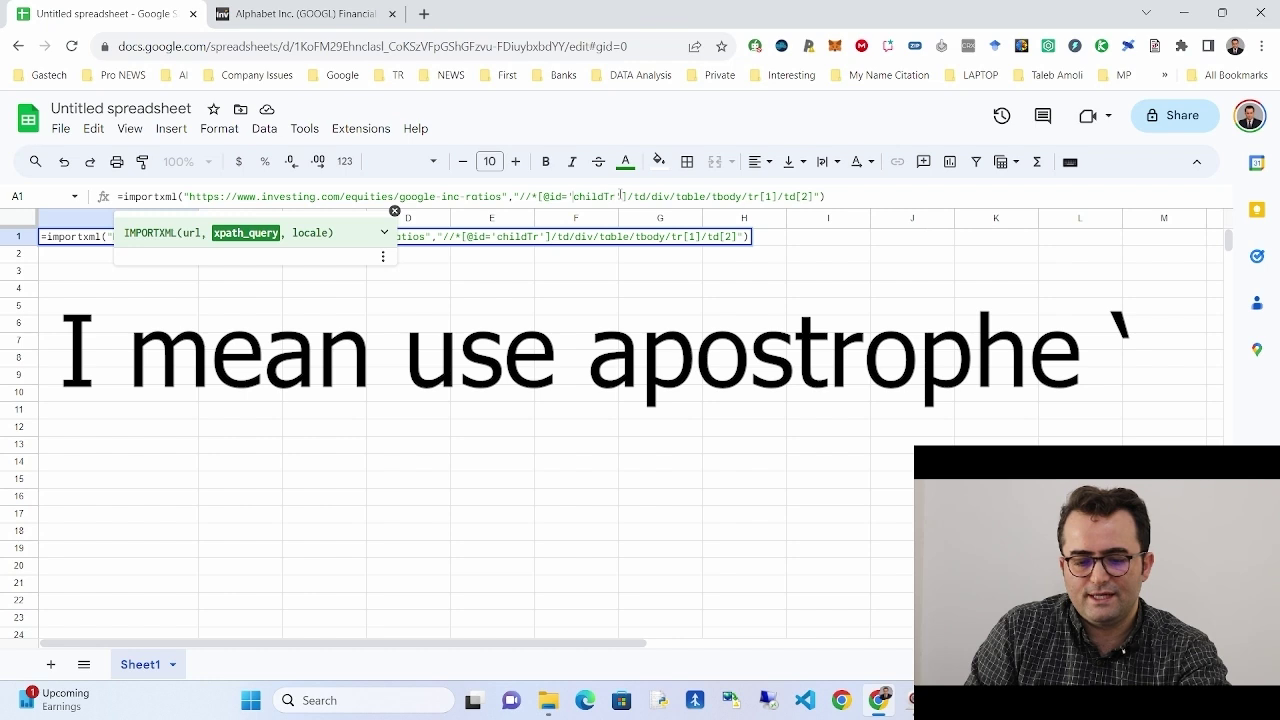
pyautogui.hotkey('shift', 'Right')
# Change the apostrophes around childTr in the XPath back to double quotes.
pyautogui.moveTo(575, 197); pyautogui.dragTo(569, 197)
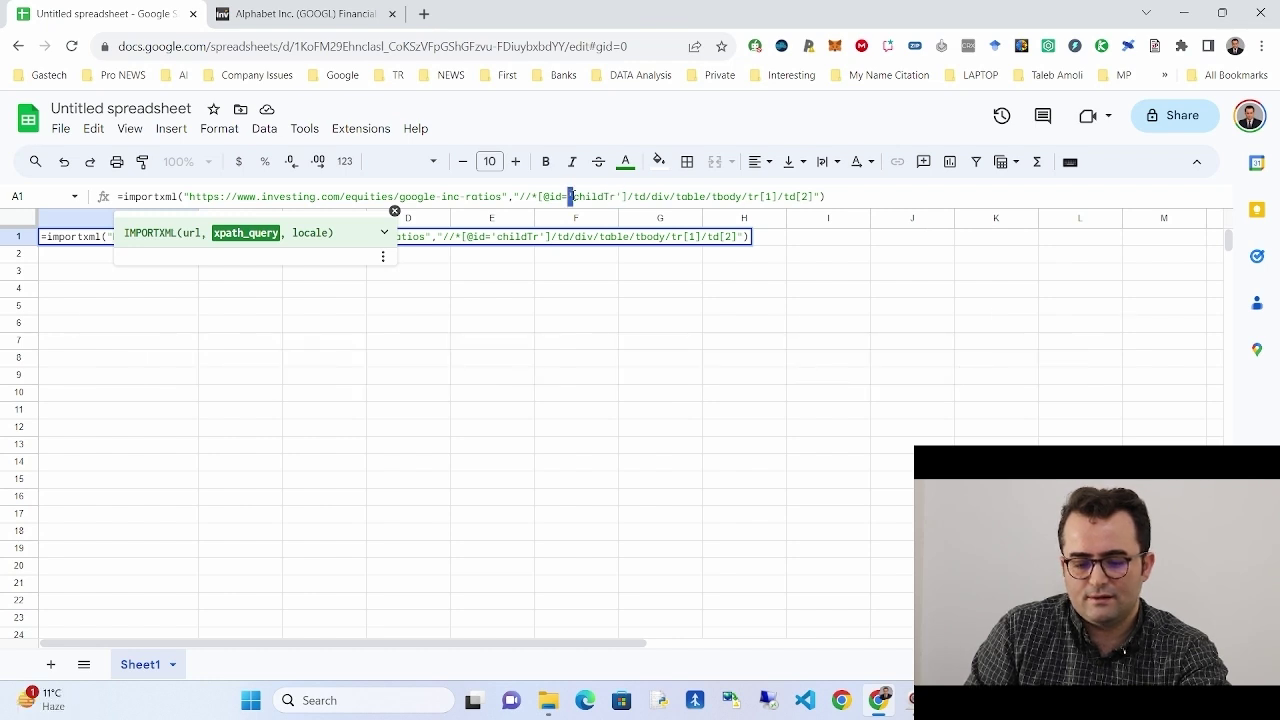
pyautogui.write('"')
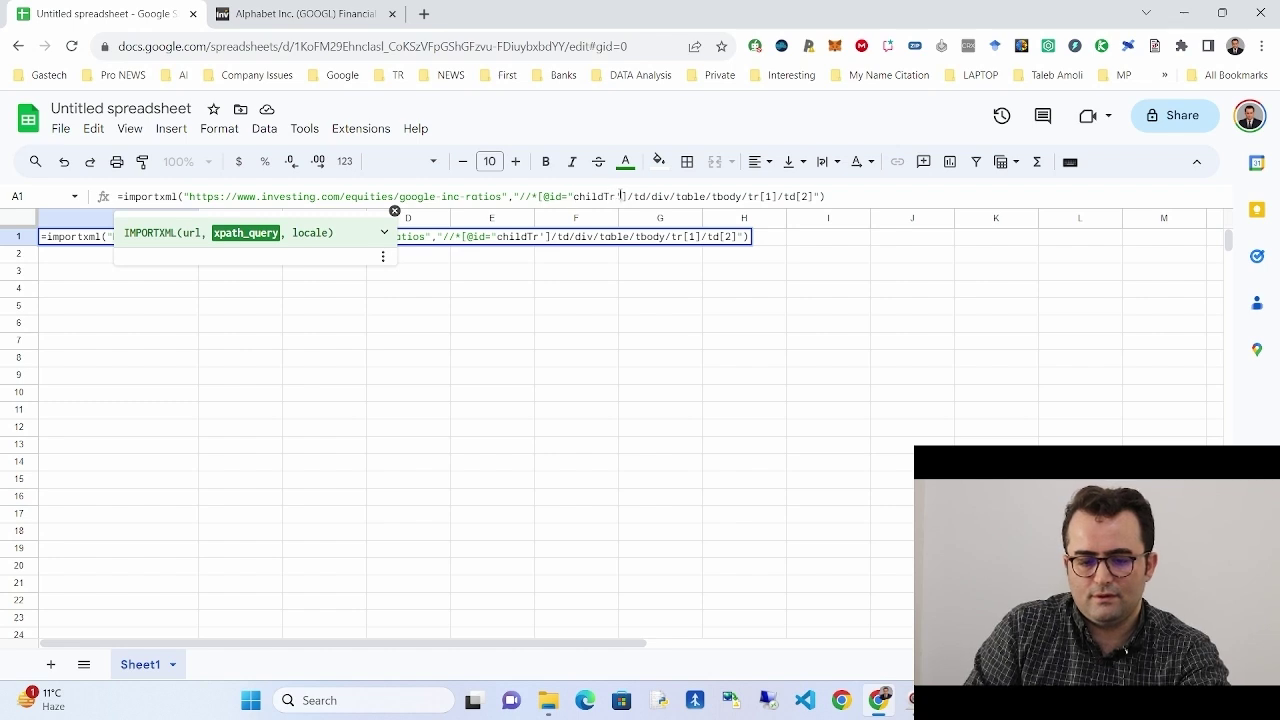
pyautogui.click(620, 196)
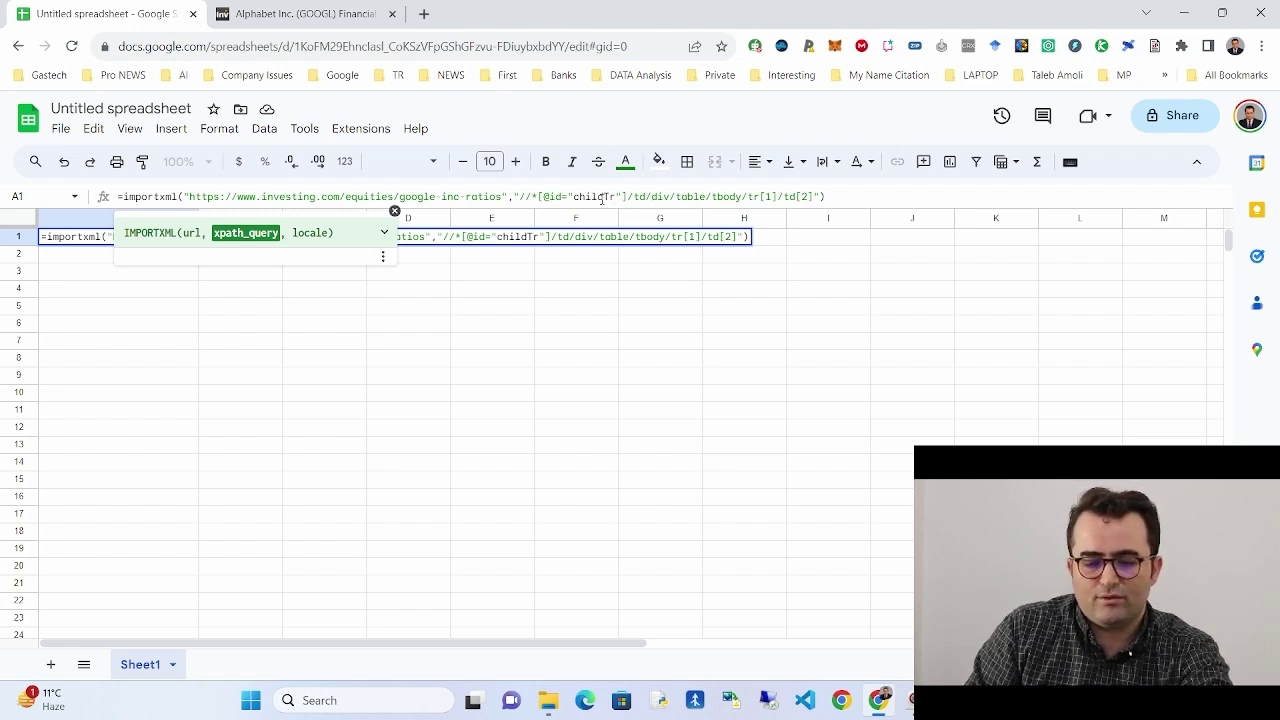
pyautogui.doubleClick(580, 196)
pyautogui.click(588, 196)
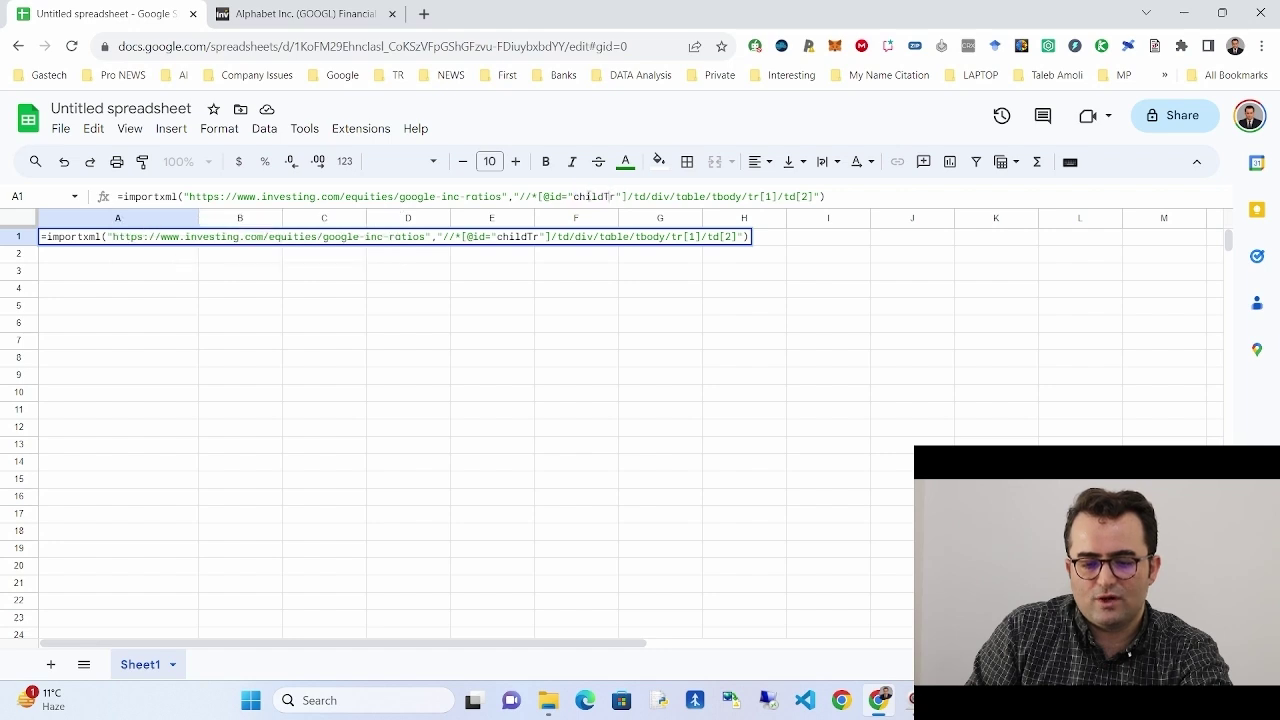
pyautogui.moveTo(567, 196); pyautogui.dragTo(575, 196)
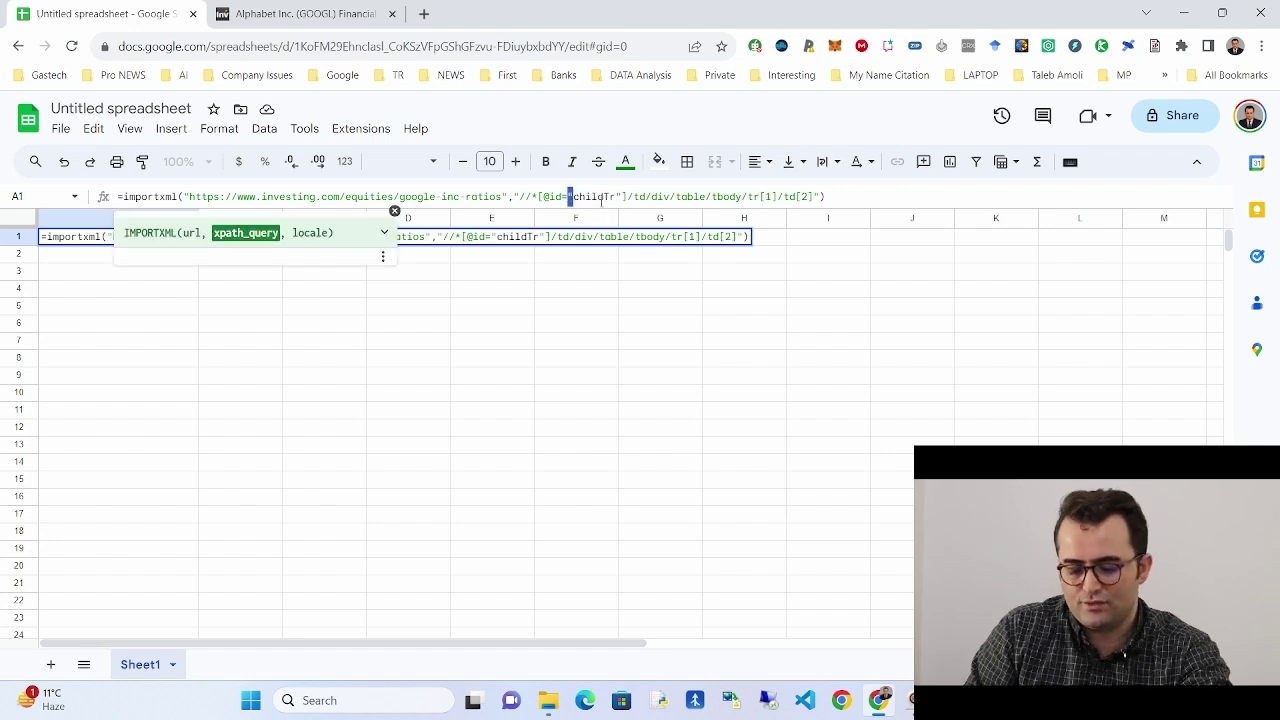
pyautogui.click(618, 194)
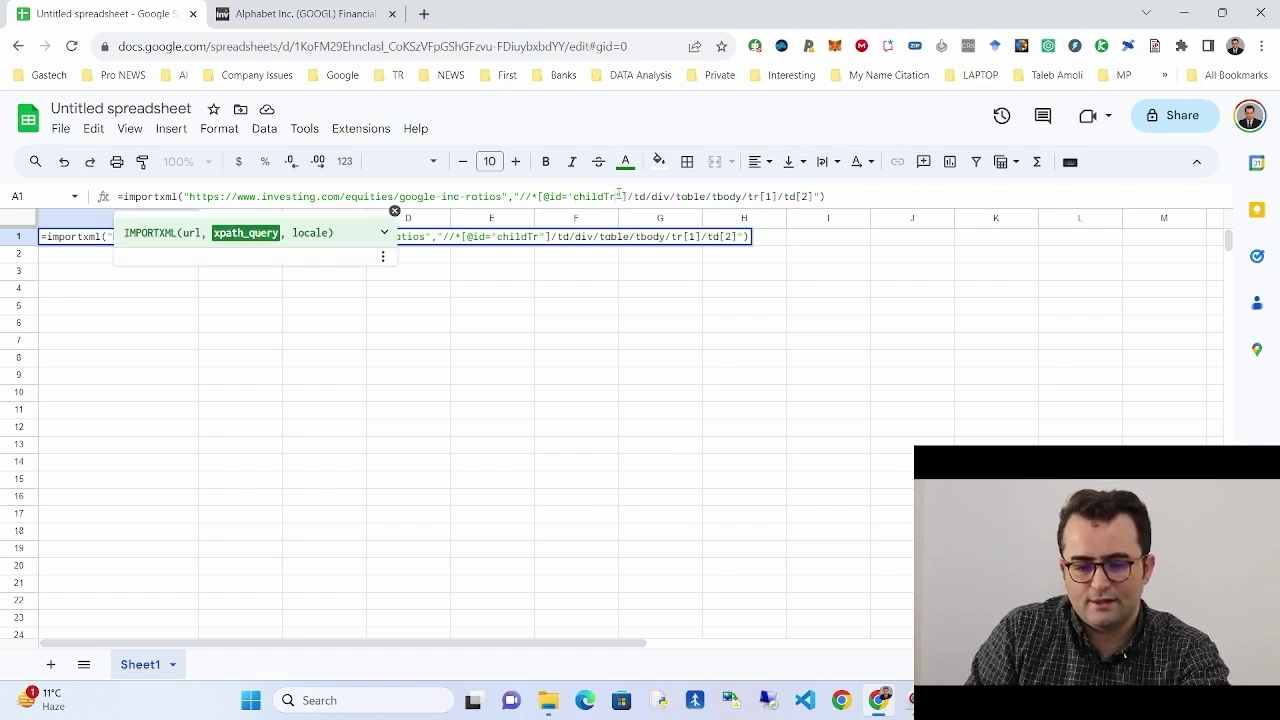
pyautogui.moveTo(615, 196); pyautogui.dragTo(621, 196)
pyautogui.write("'")
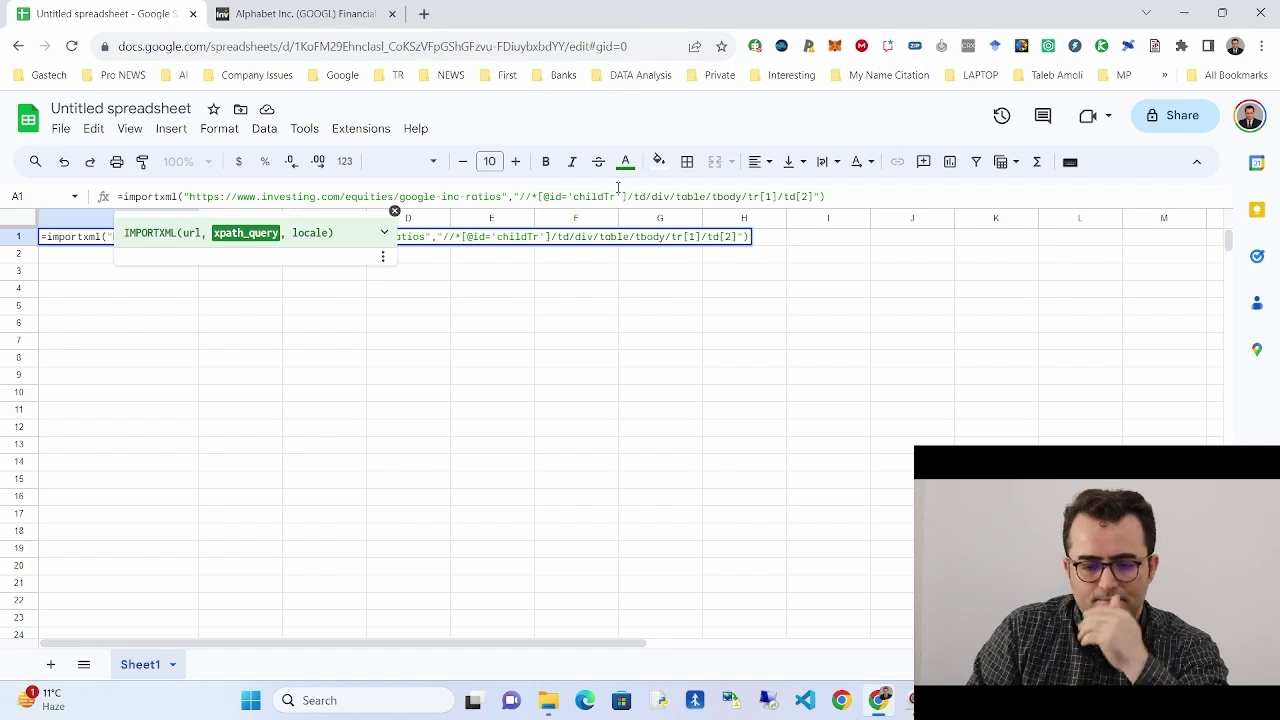
pyautogui.click(828, 196)
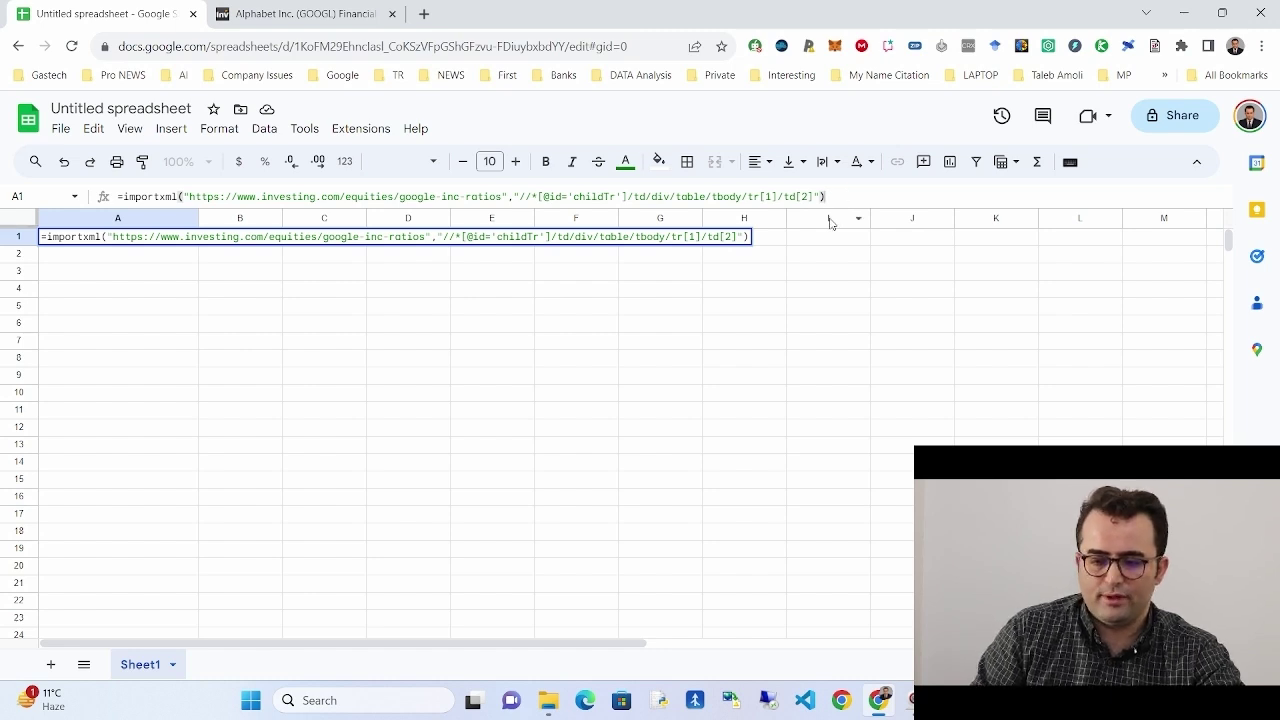
pyautogui.press('Return')
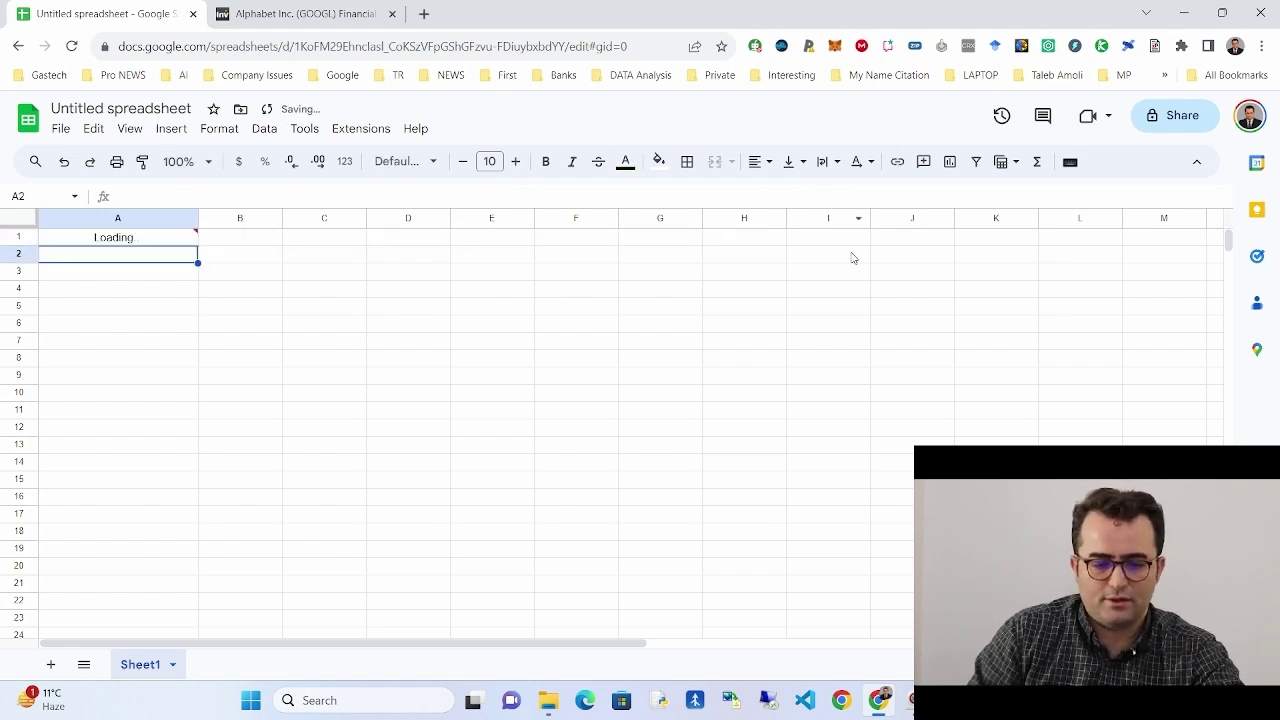
# Compare the values imported into column A with the Company column of the GOOGL Ratios table on Investing.com.
pyautogui.click(270, 243)
pyautogui.click(186, 237)
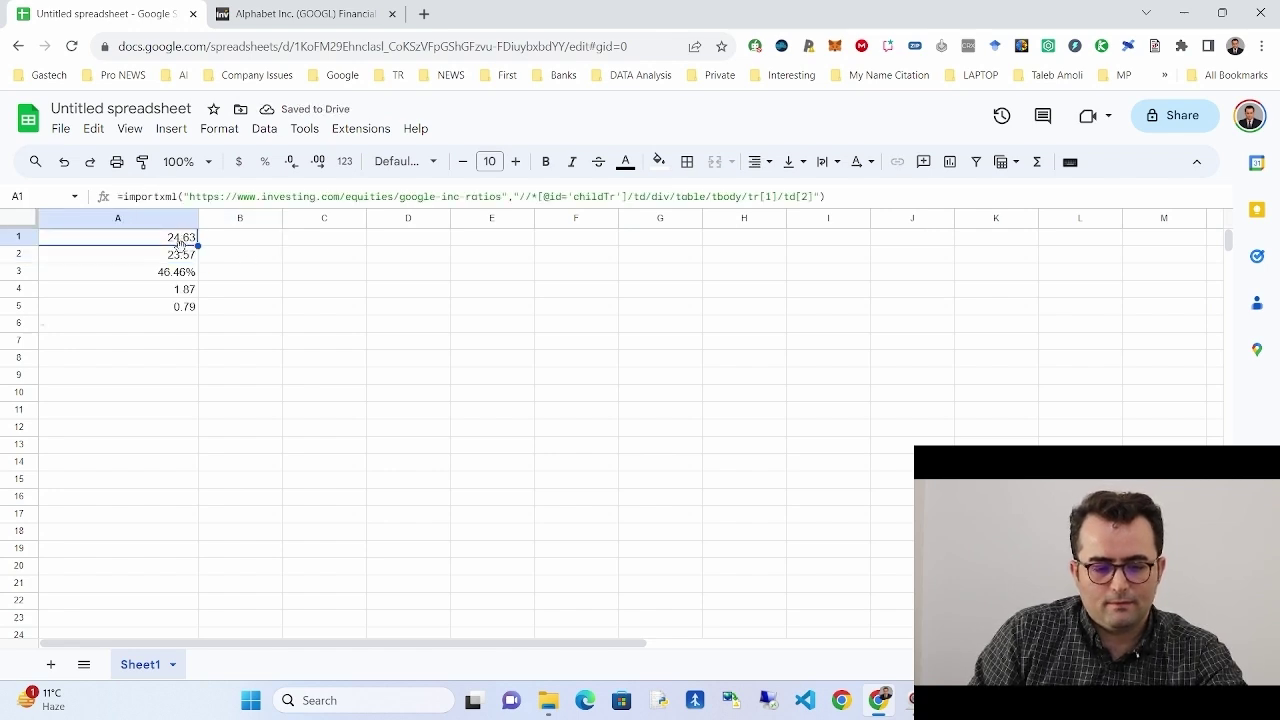
pyautogui.click(297, 13)
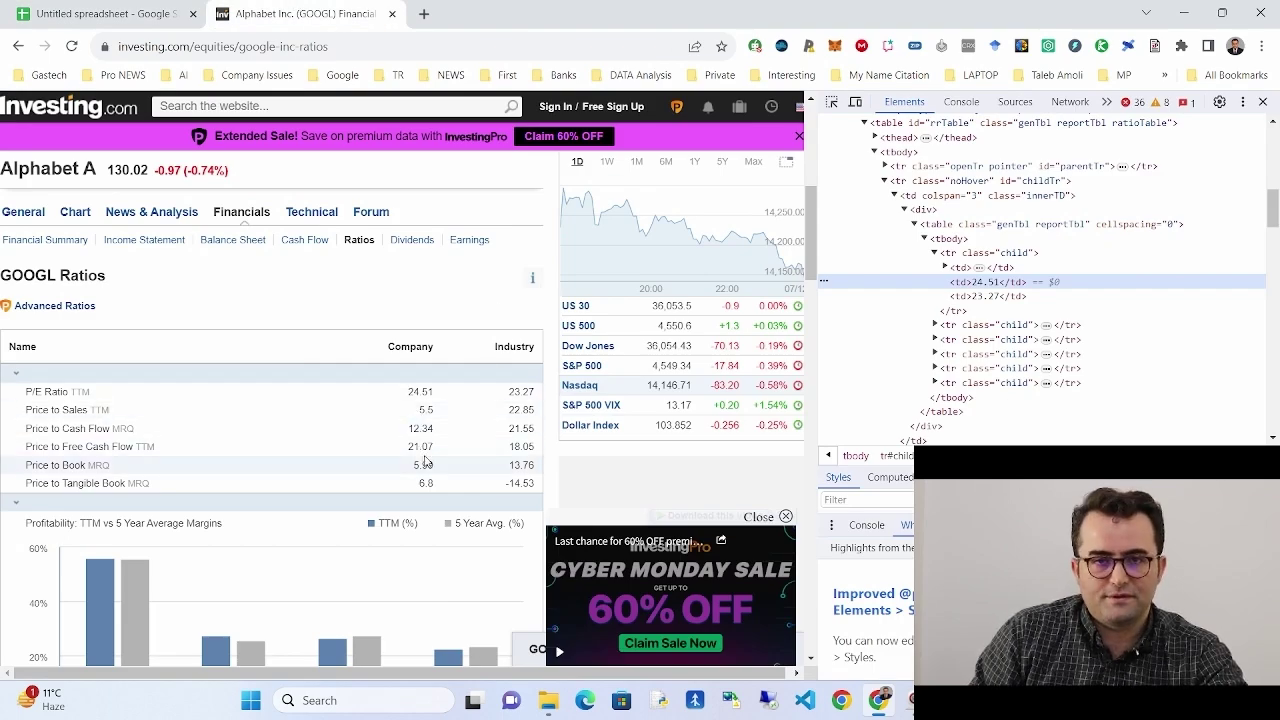
pyautogui.click(120, 13)
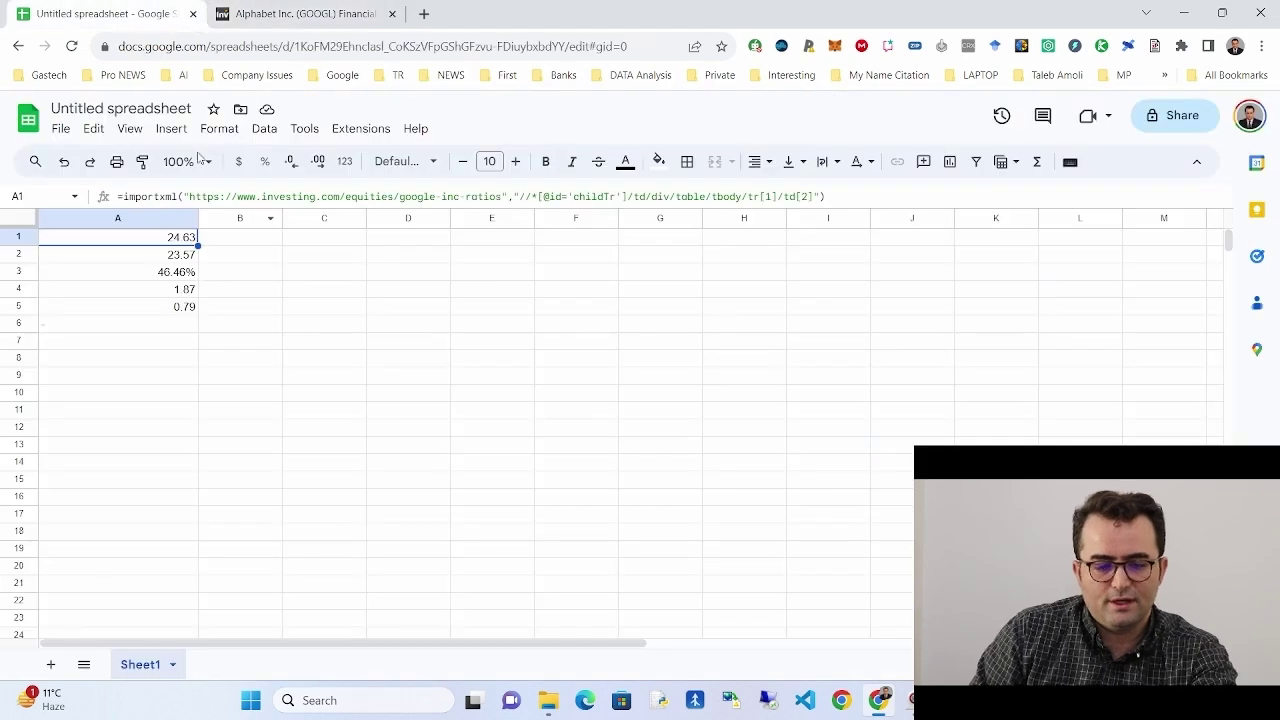
pyautogui.click(293, 8)
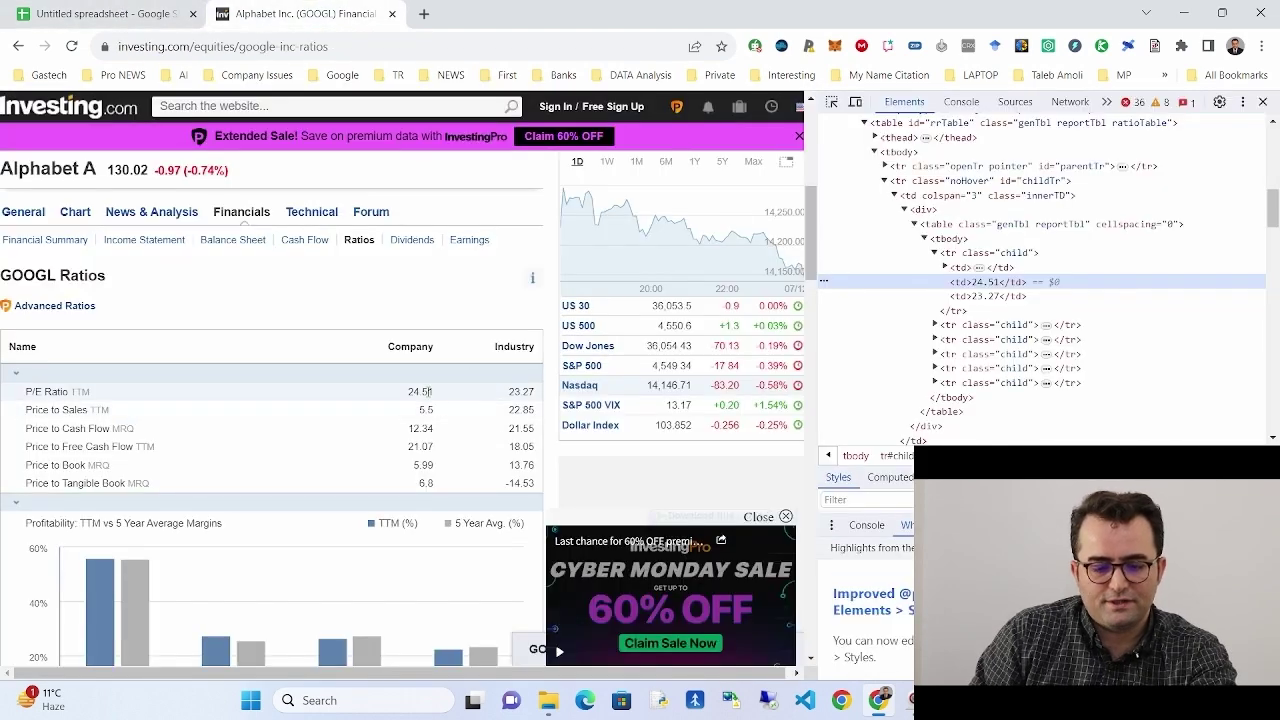
pyautogui.moveTo(422, 391); pyautogui.dragTo(420, 466)
pyautogui.click(120, 13)
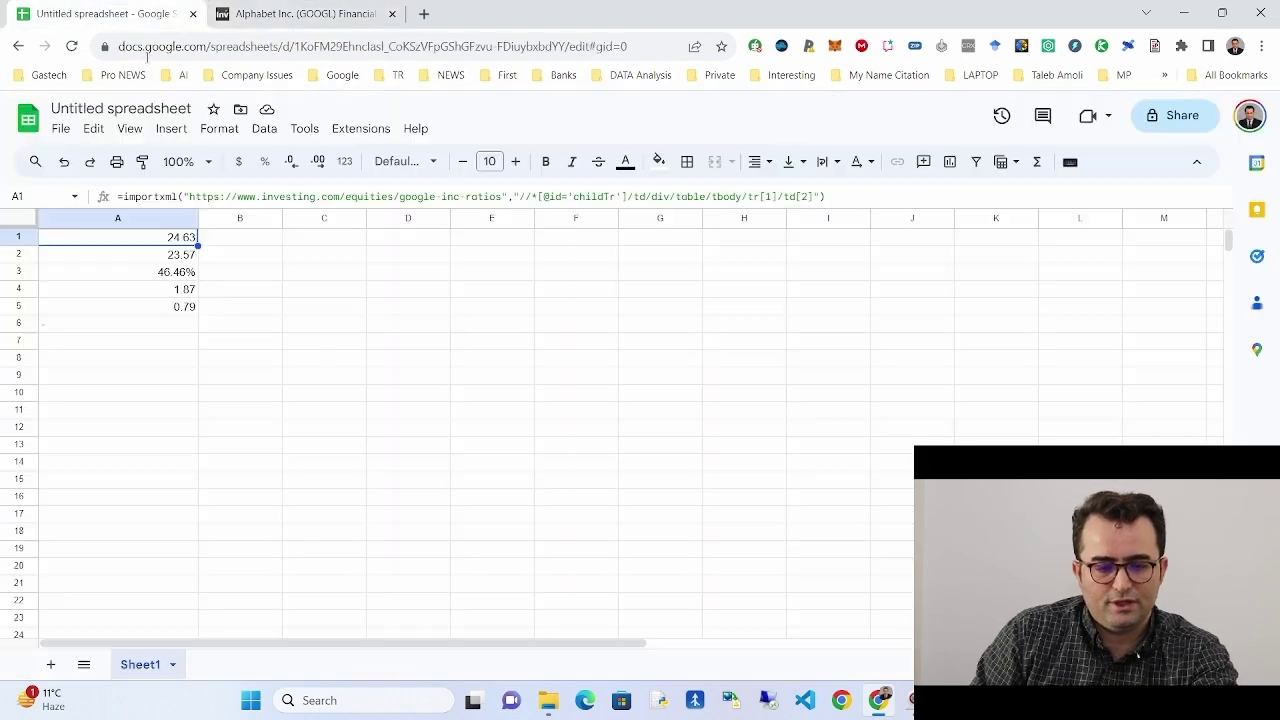
pyautogui.click(189, 311)
pyautogui.click(332, 8)
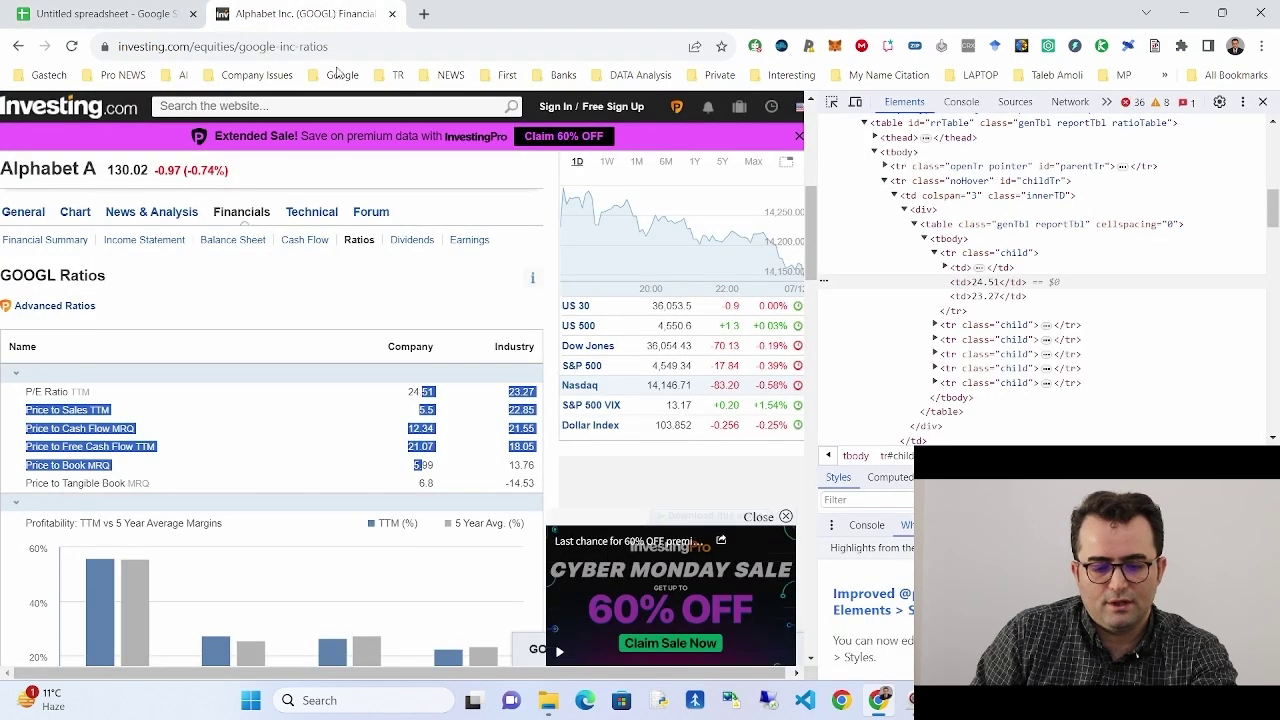
pyautogui.click(99, 8)
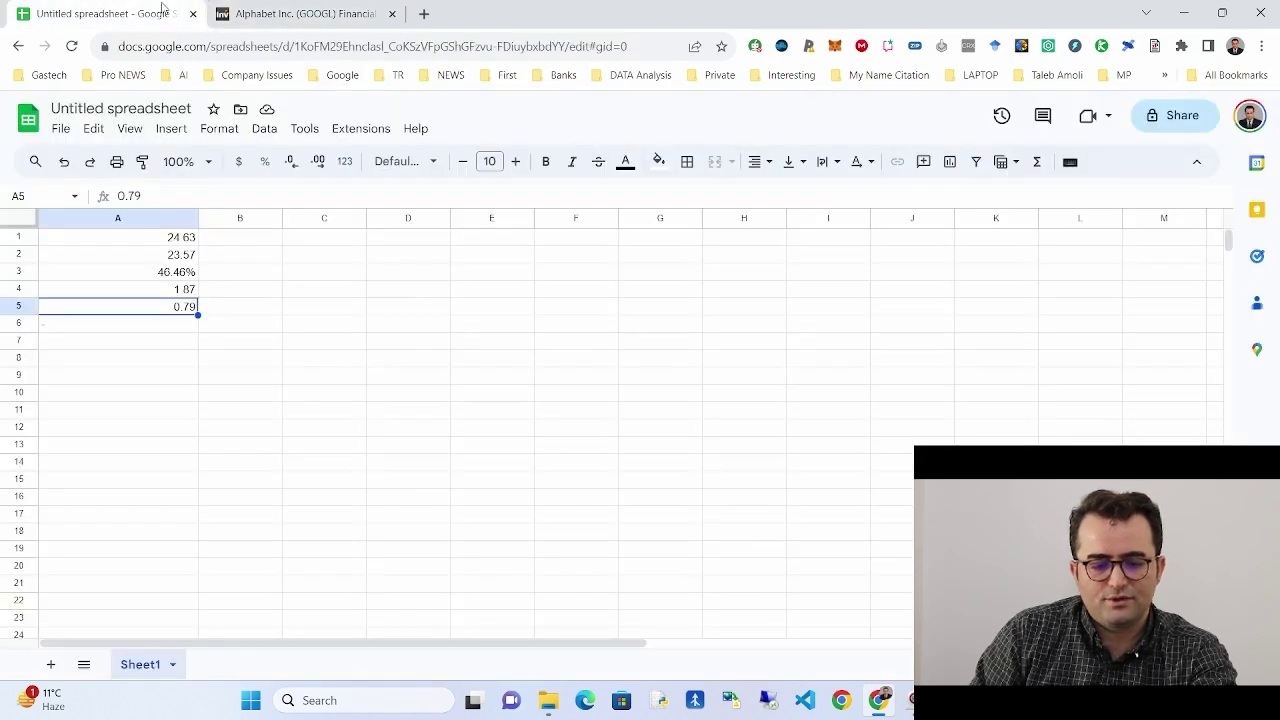
# Copy the full XPath of the P/E Ratio company value's td element on the Investing.com GOOGL Ratios page.
pyautogui.click(303, 8)
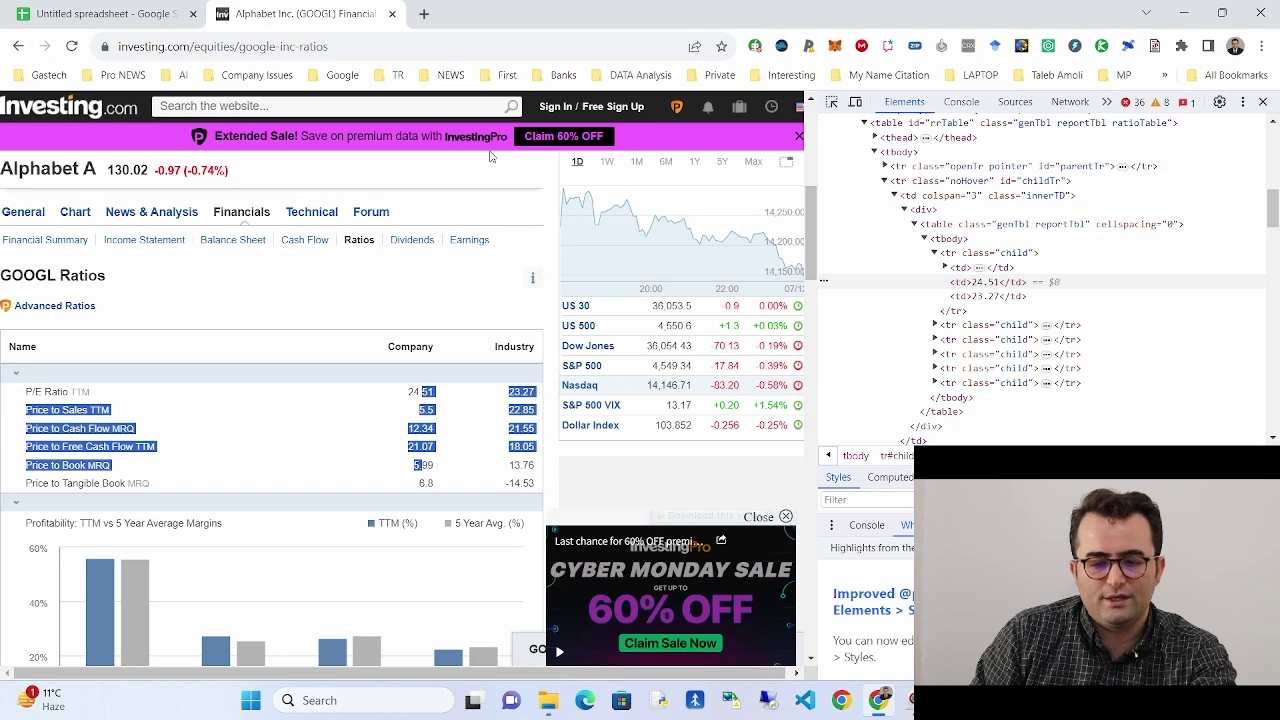
pyautogui.click(416, 397)
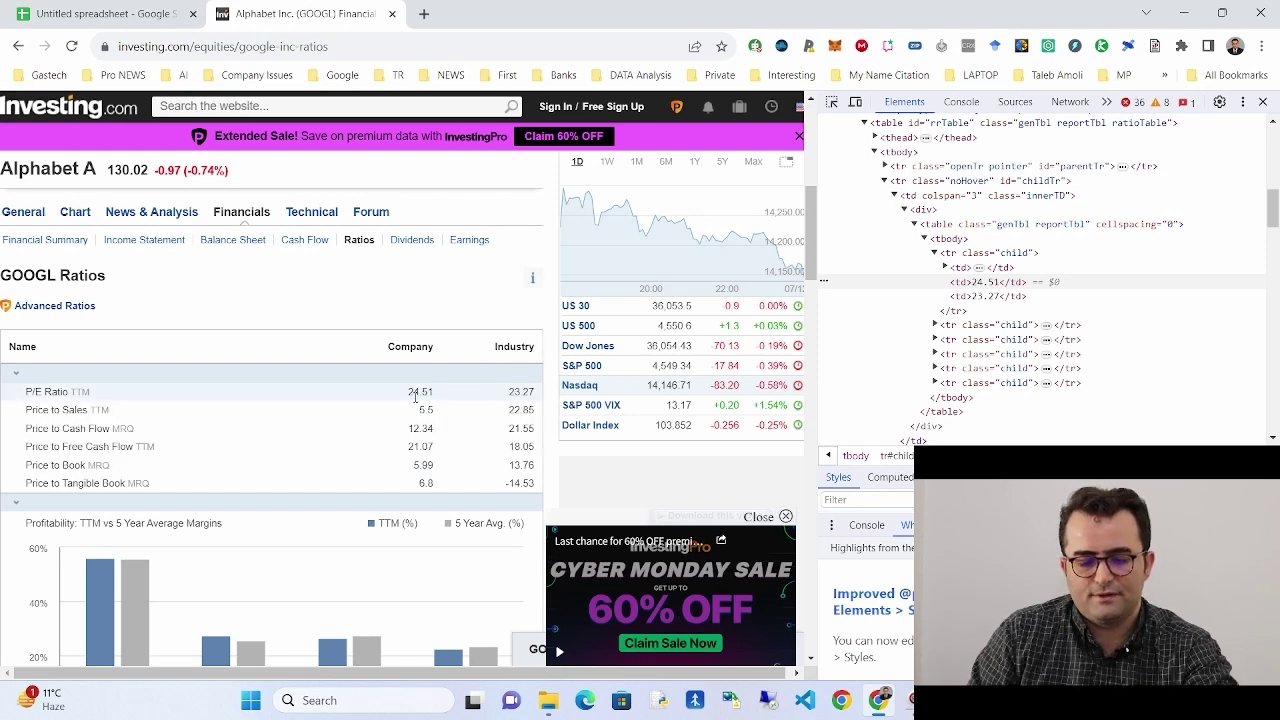
pyautogui.rightClick(412, 393)
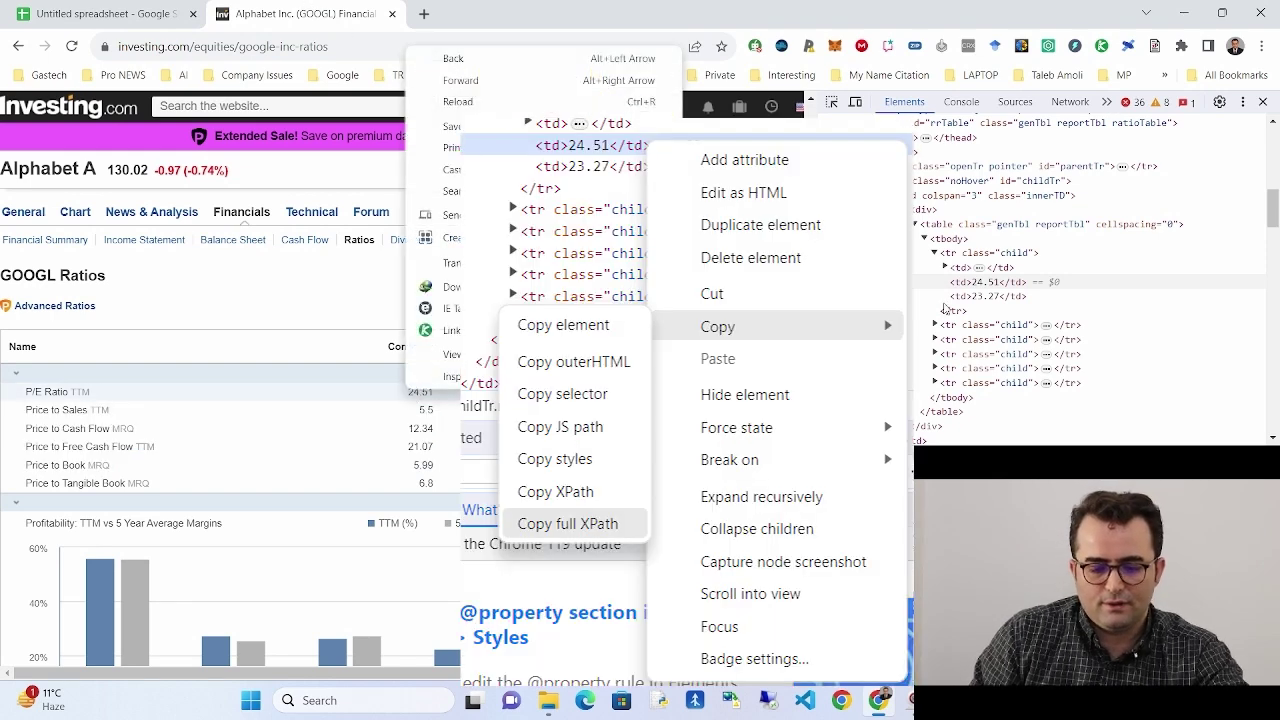
pyautogui.click(1005, 284)
pyautogui.rightClick(1005, 284)
pyautogui.moveTo(1060, 408)
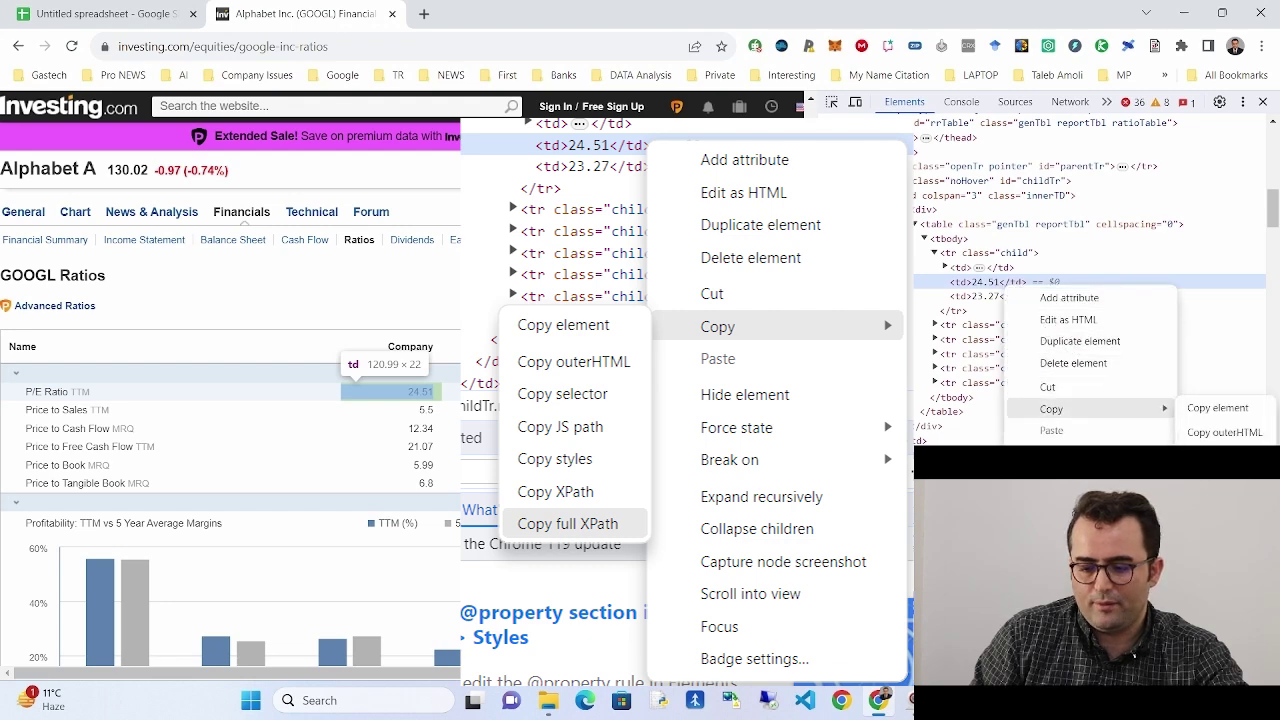
pyautogui.click(1220, 552)
# Replace the XPath in A1's formula with /html/body/div[6]/section/table/tbody/tr[2]/td/div/table/tbody/tr[1]/td[2] and enter it.
pyautogui.click(105, 13)
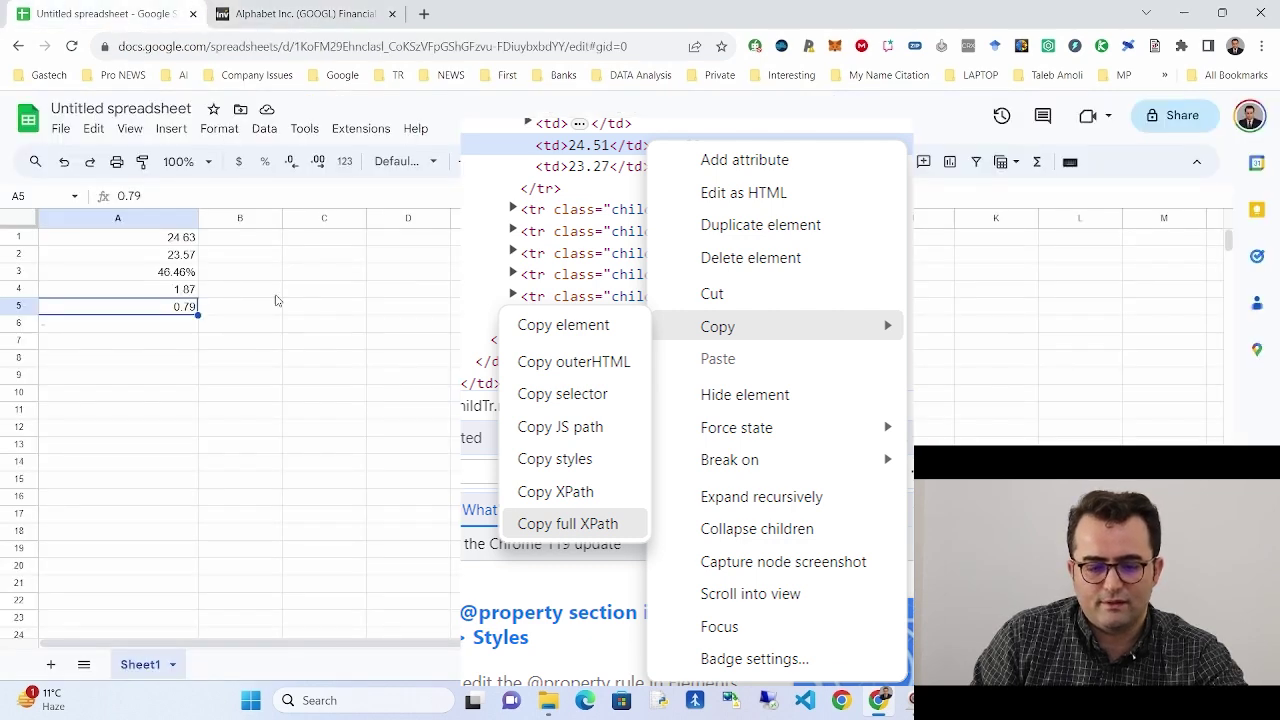
pyautogui.click(168, 240)
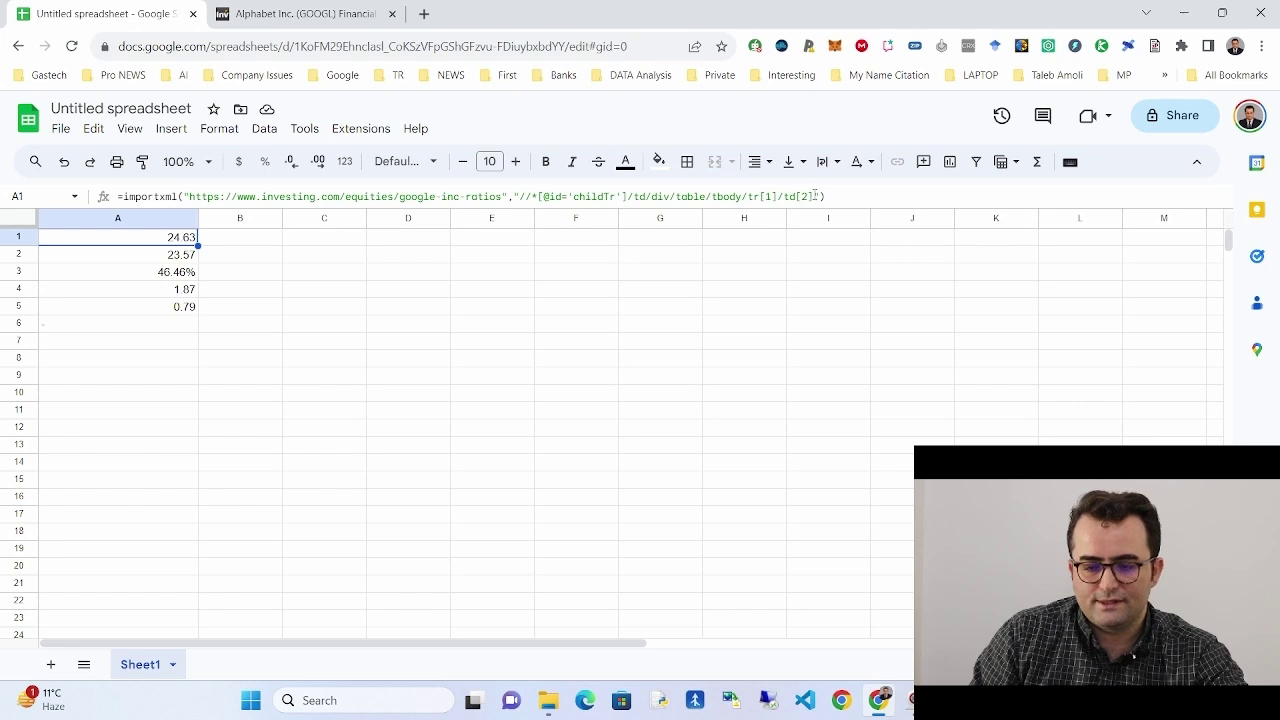
pyautogui.moveTo(814, 196); pyautogui.dragTo(521, 196)
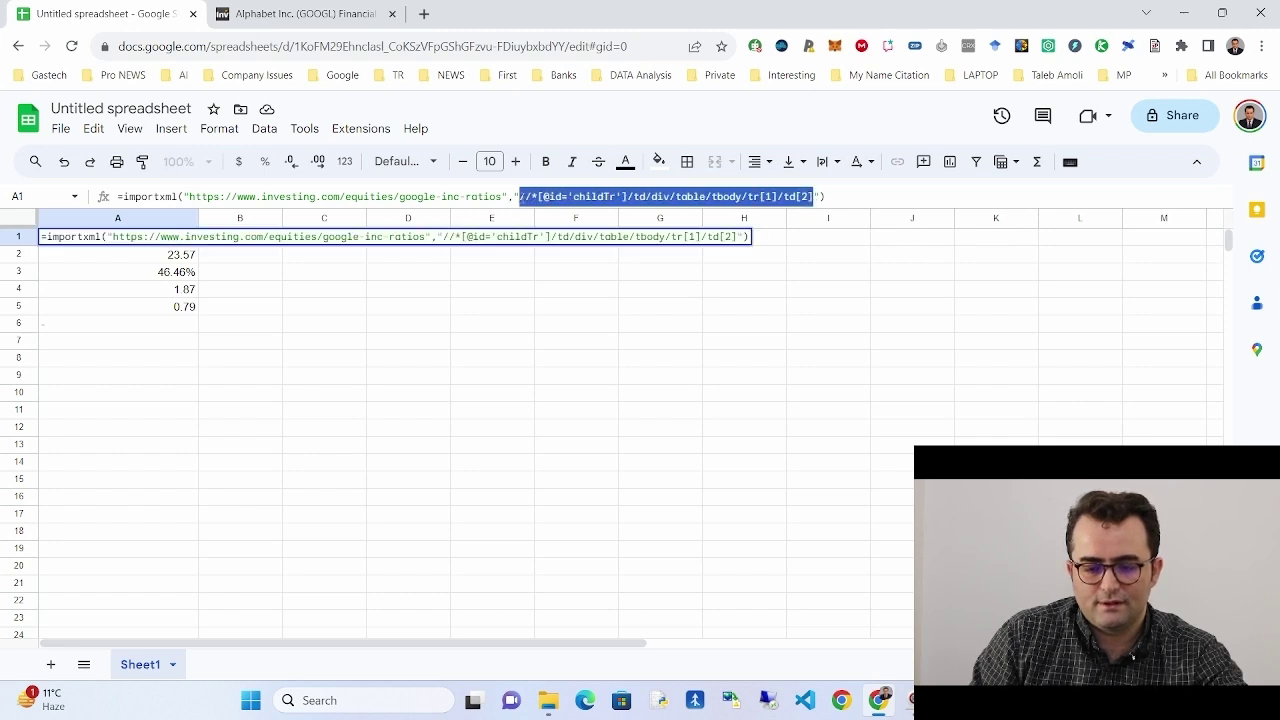
pyautogui.write('/html/body/div[6]/section/table/tbody/tr[2]/td/div/table/tbody/tr[1]/td[2]')
pyautogui.press('Return')
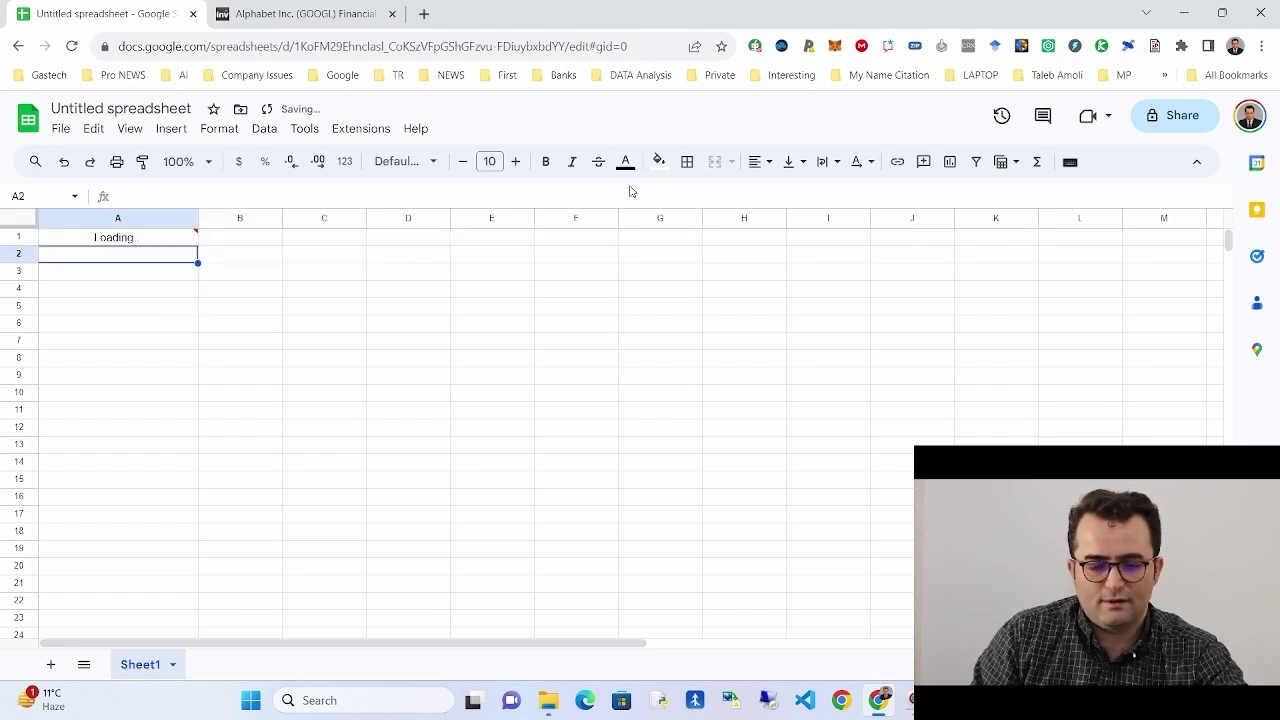
pyautogui.click(235, 357)
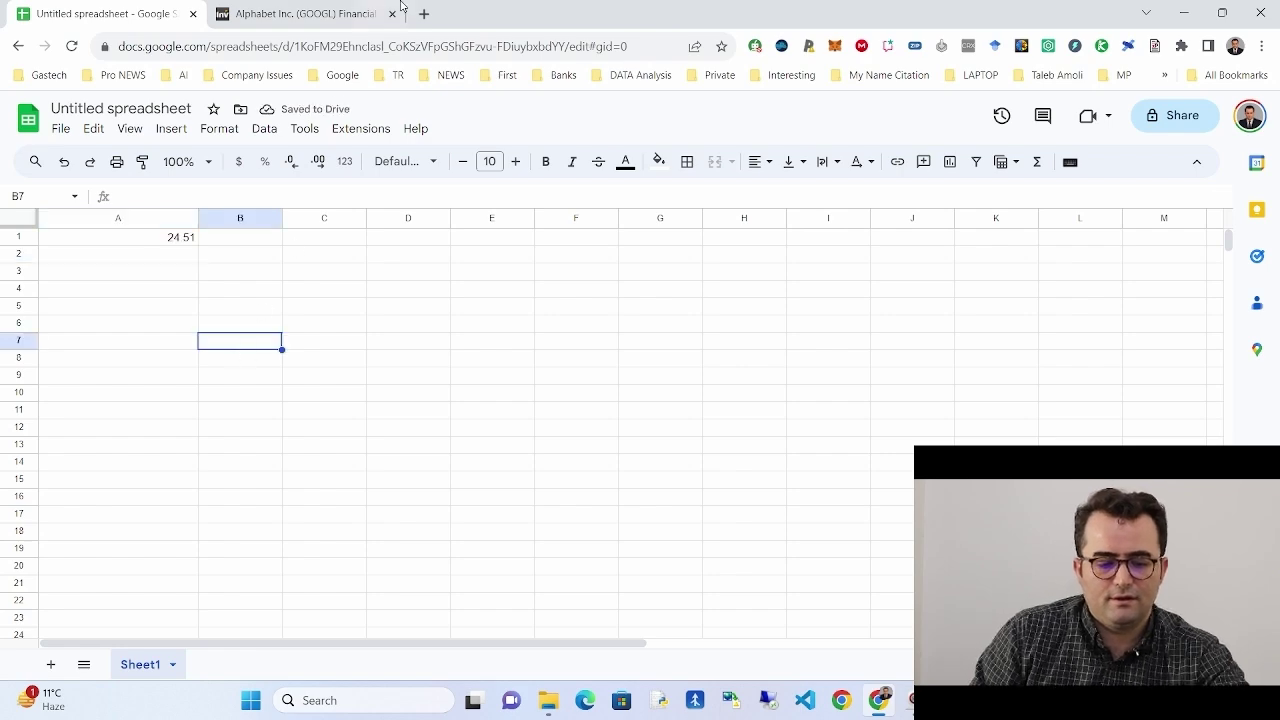
# Review the copy options for the P/E Ratio company element and compare the Investing.com page with the imported value in A1.
pyautogui.click(401, 9)
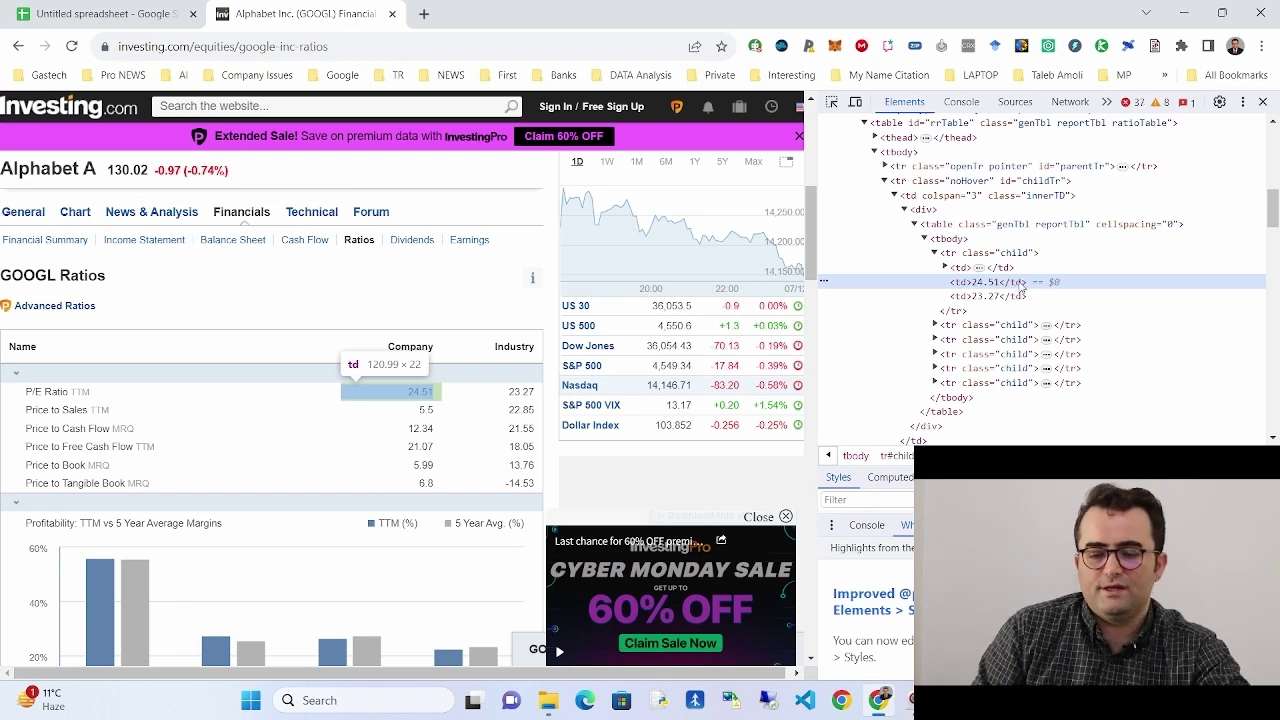
pyautogui.rightClick(1024, 286)
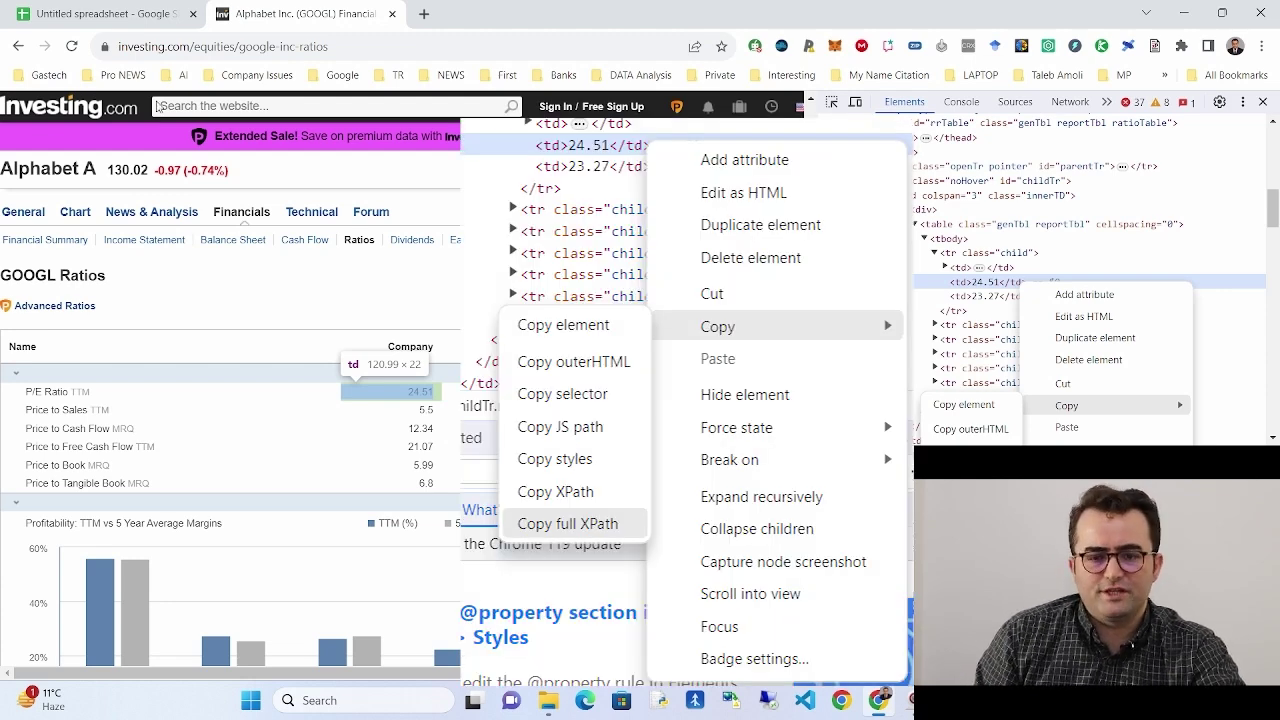
pyautogui.click(80, 12)
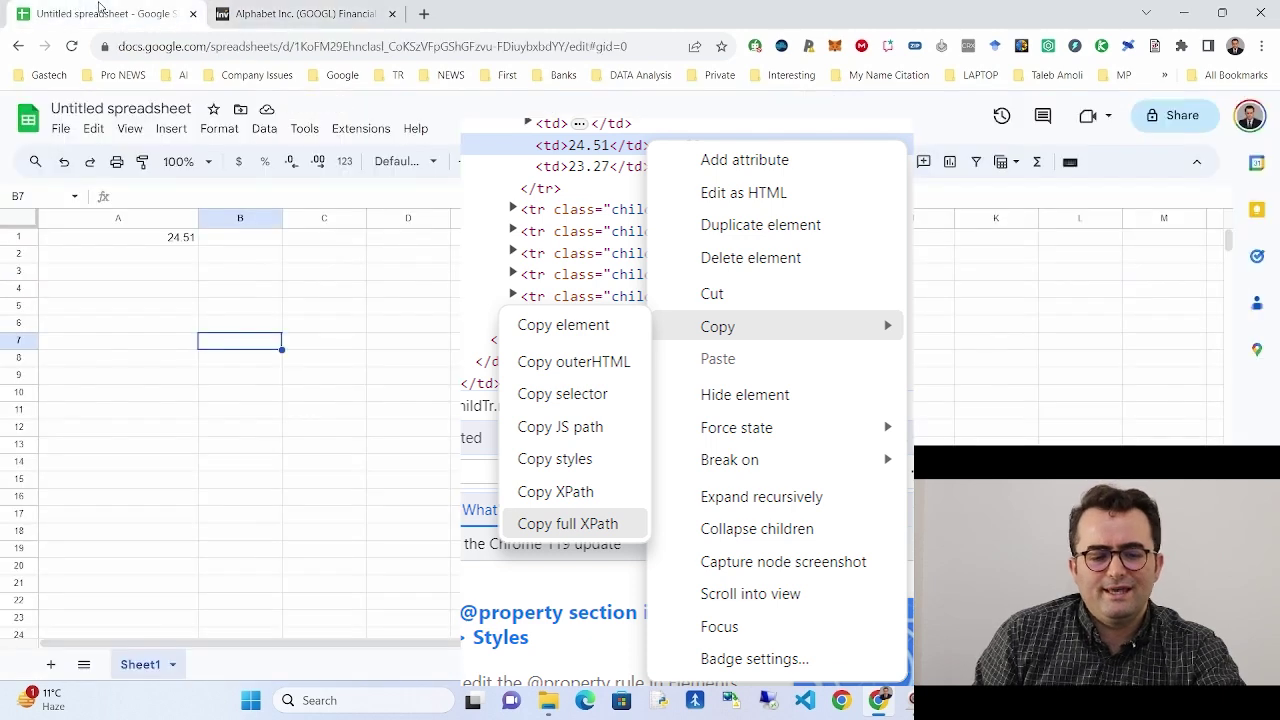
pyautogui.click(331, 14)
pyautogui.click(166, 12)
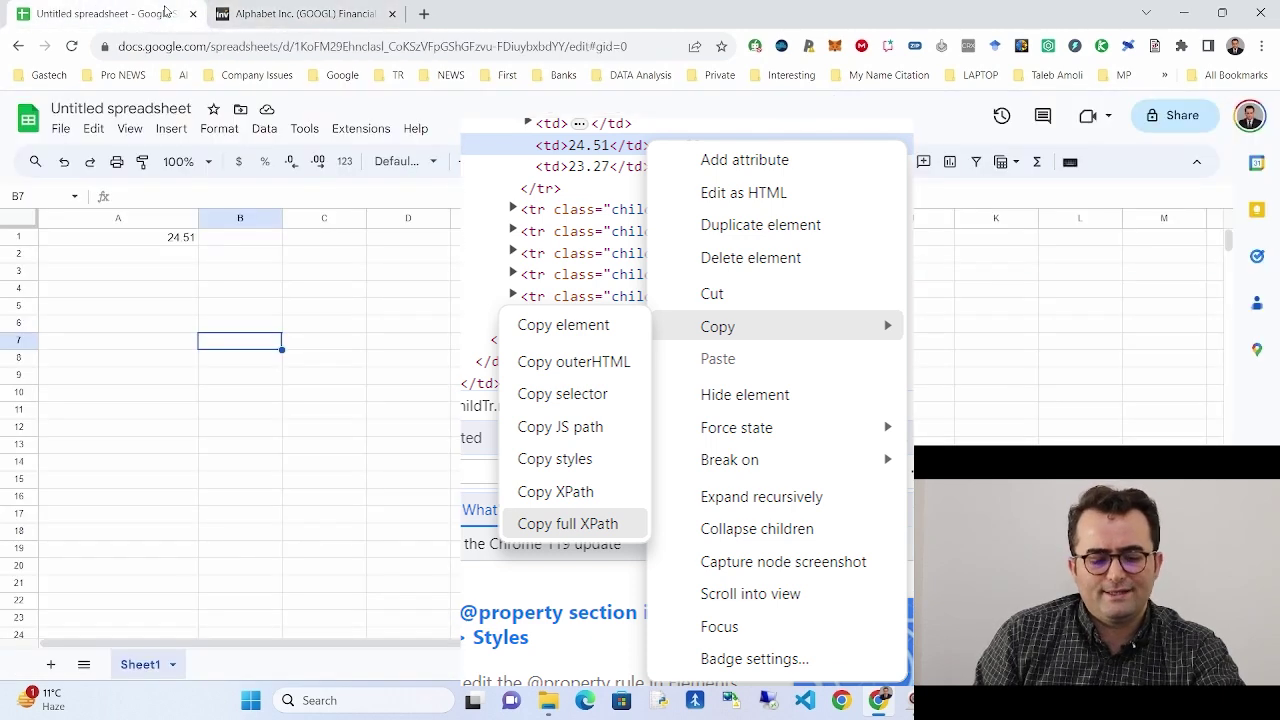
pyautogui.click(352, 12)
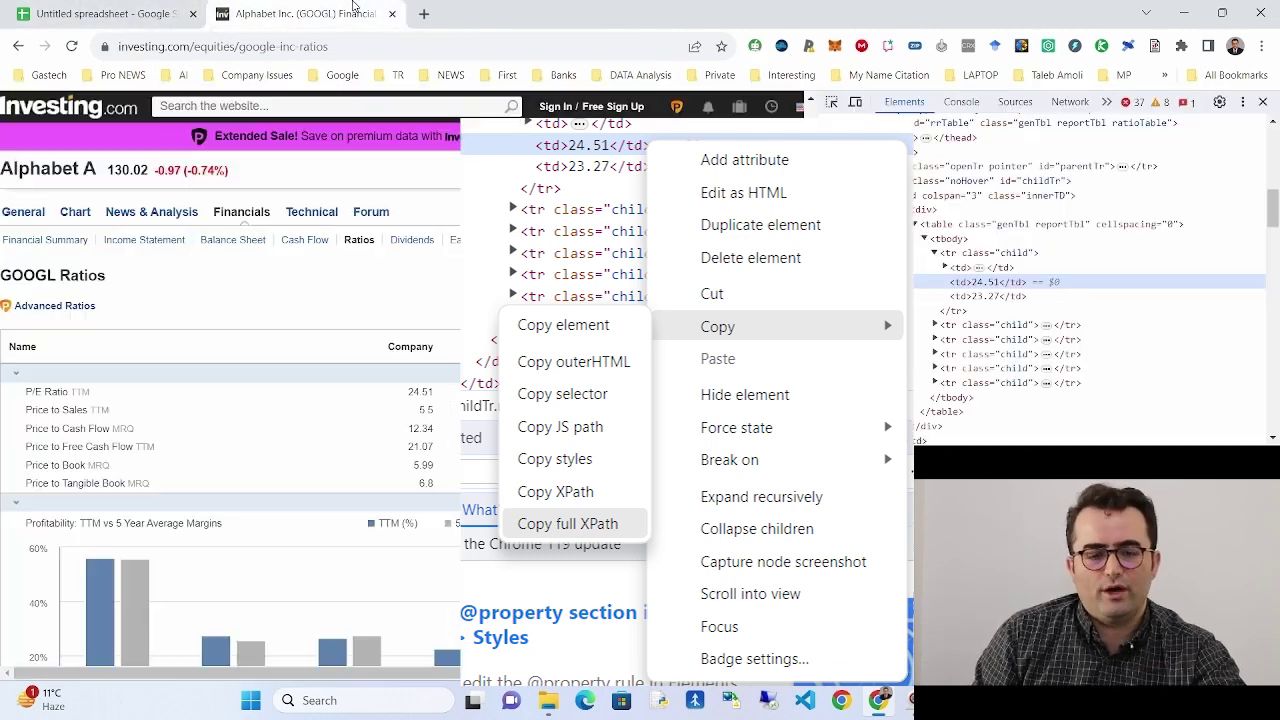
# Search for yahoo finance in a new browser tab, open Yahoo Finance and go to its S&P Futures quote page.
pyautogui.click(424, 14)
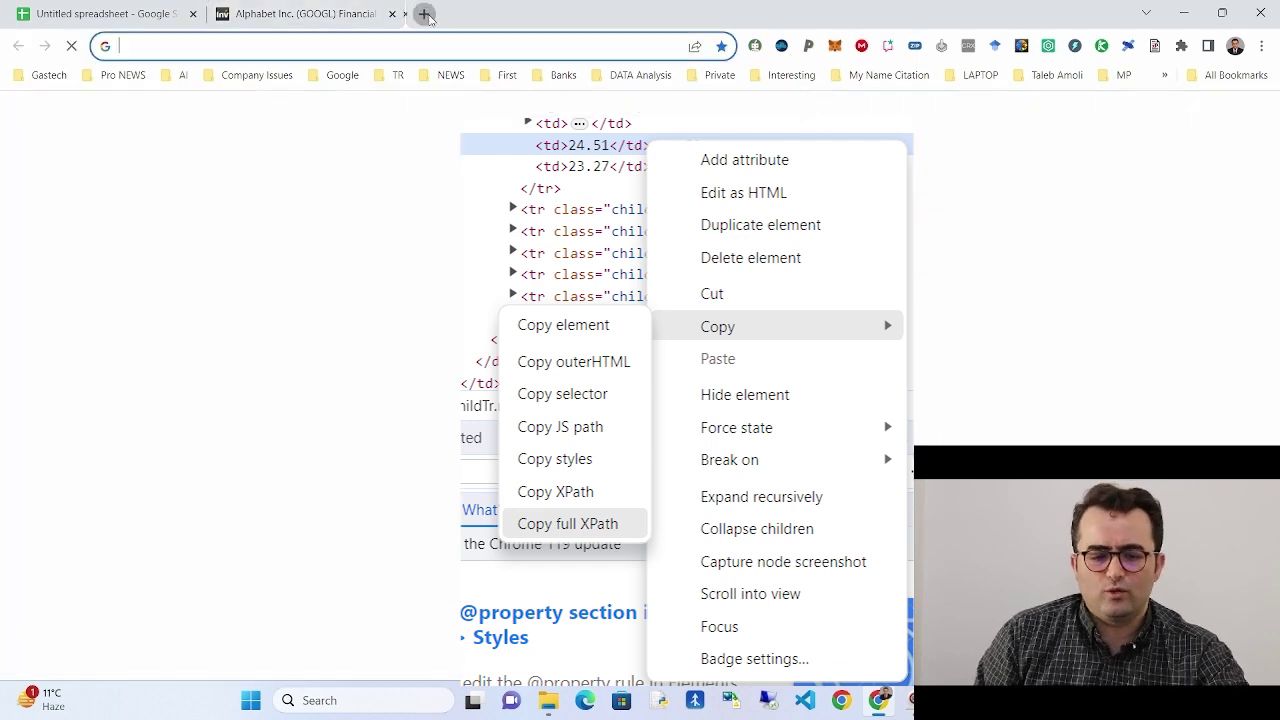
pyautogui.write('yaho')
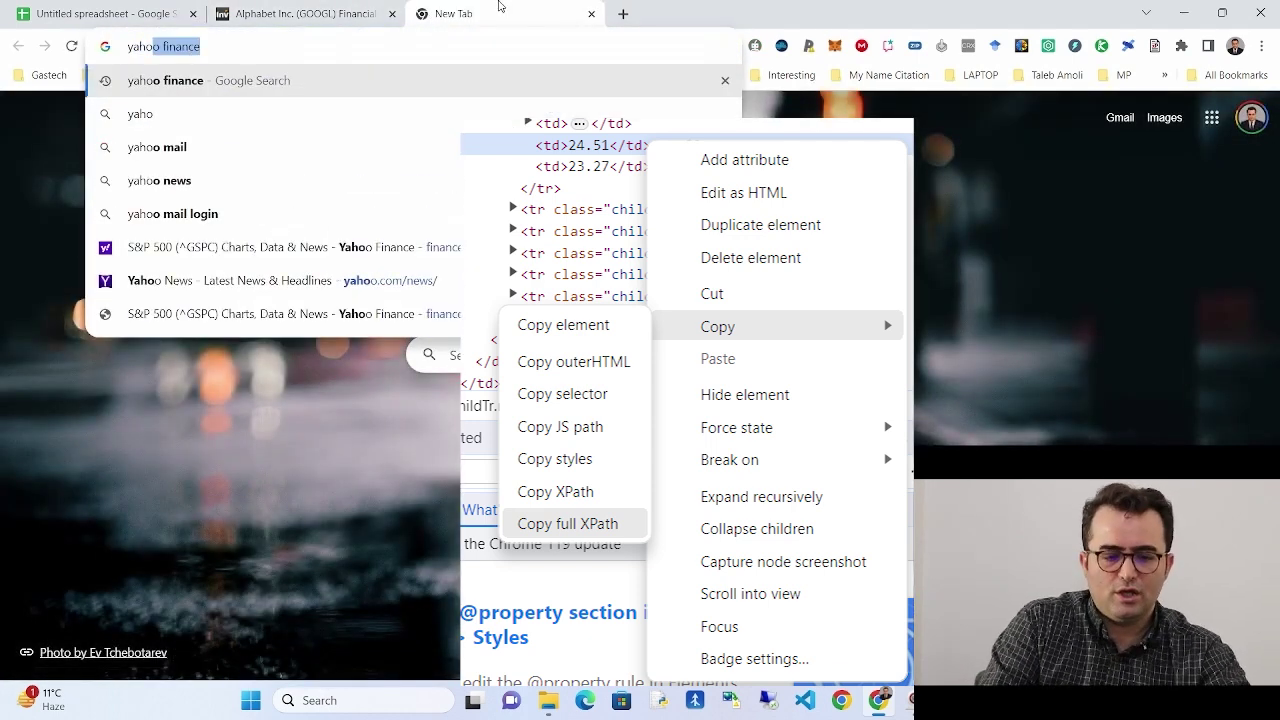
pyautogui.press('Return')
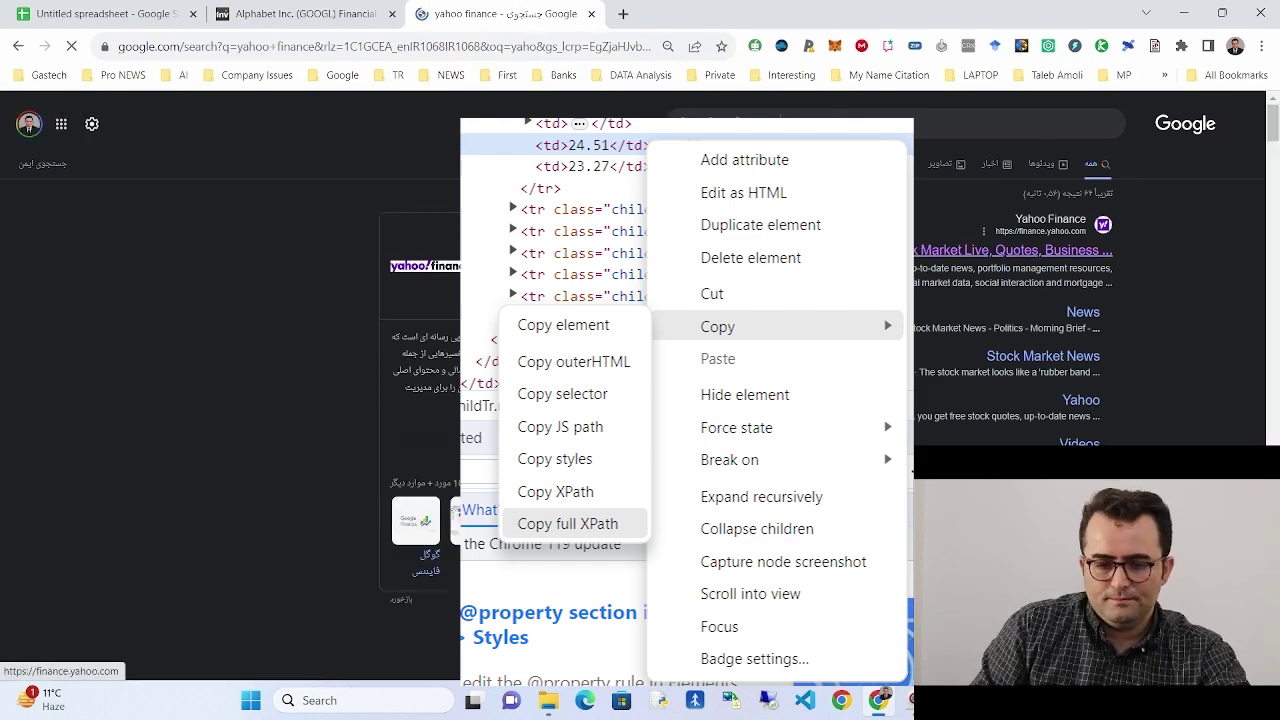
pyautogui.click(880, 250)
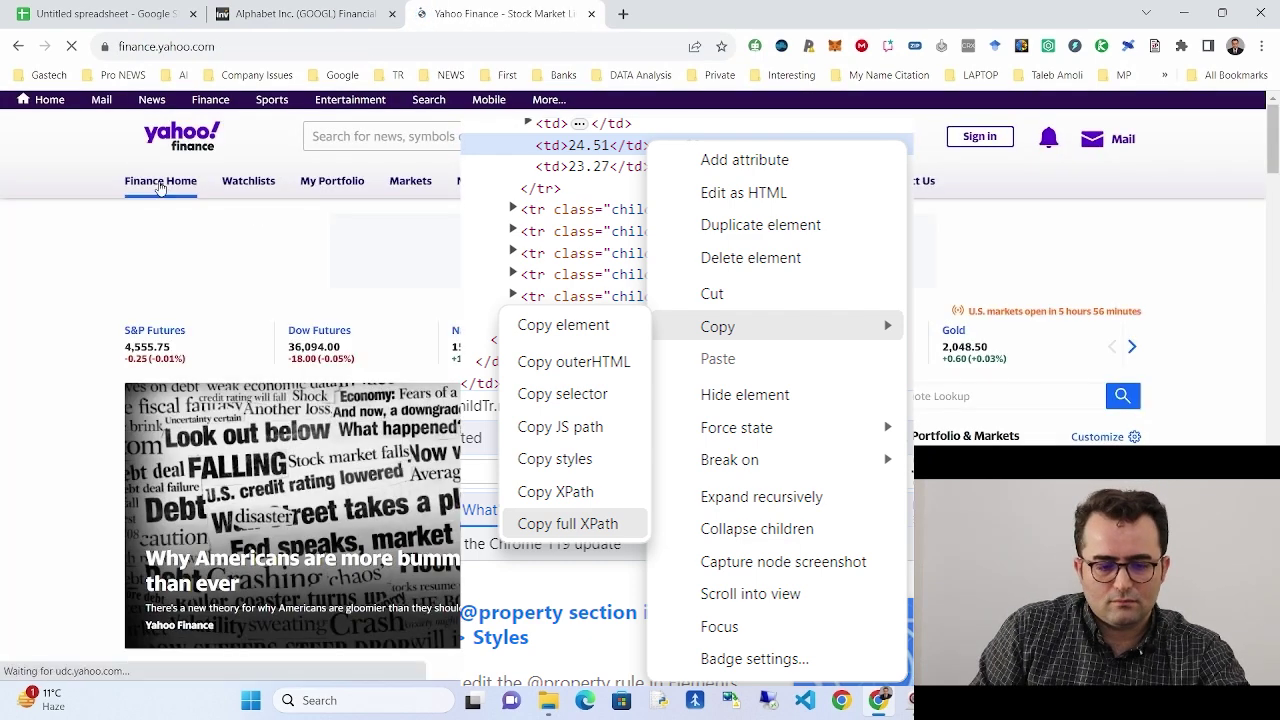
pyautogui.moveTo(410, 183)
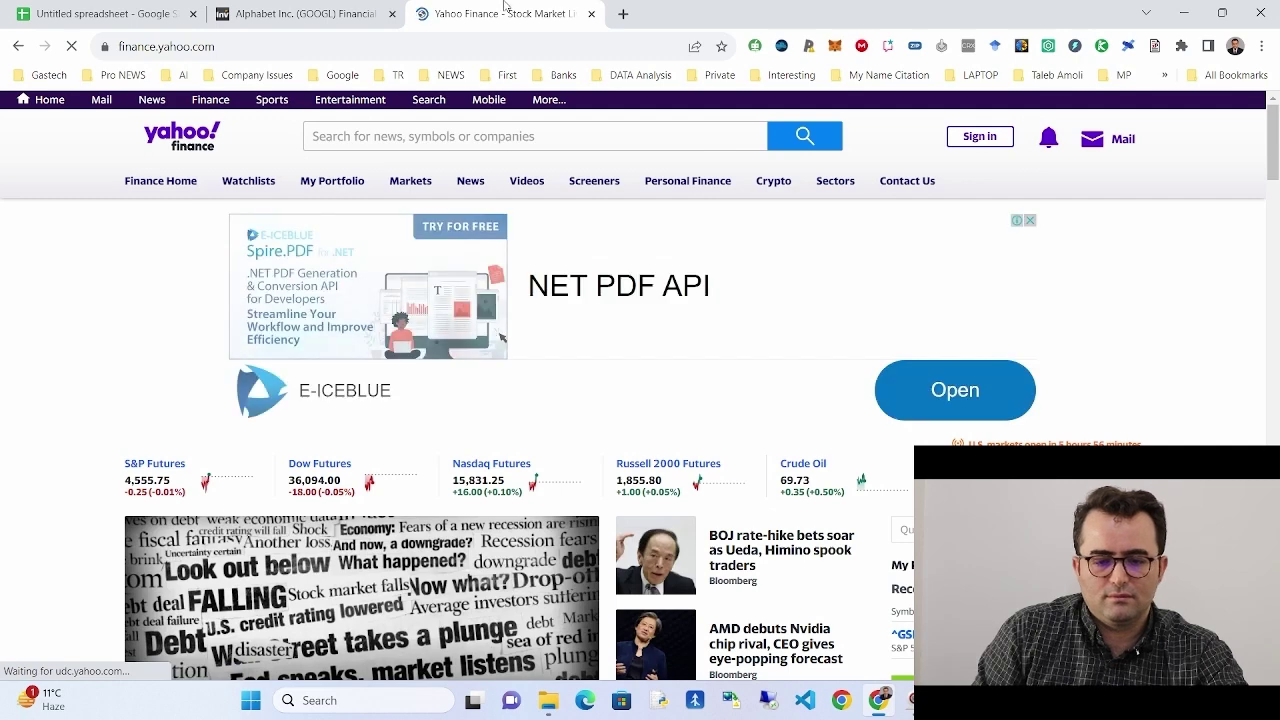
pyautogui.click(321, 44)
pyautogui.hotkey('ctrl', 'c')
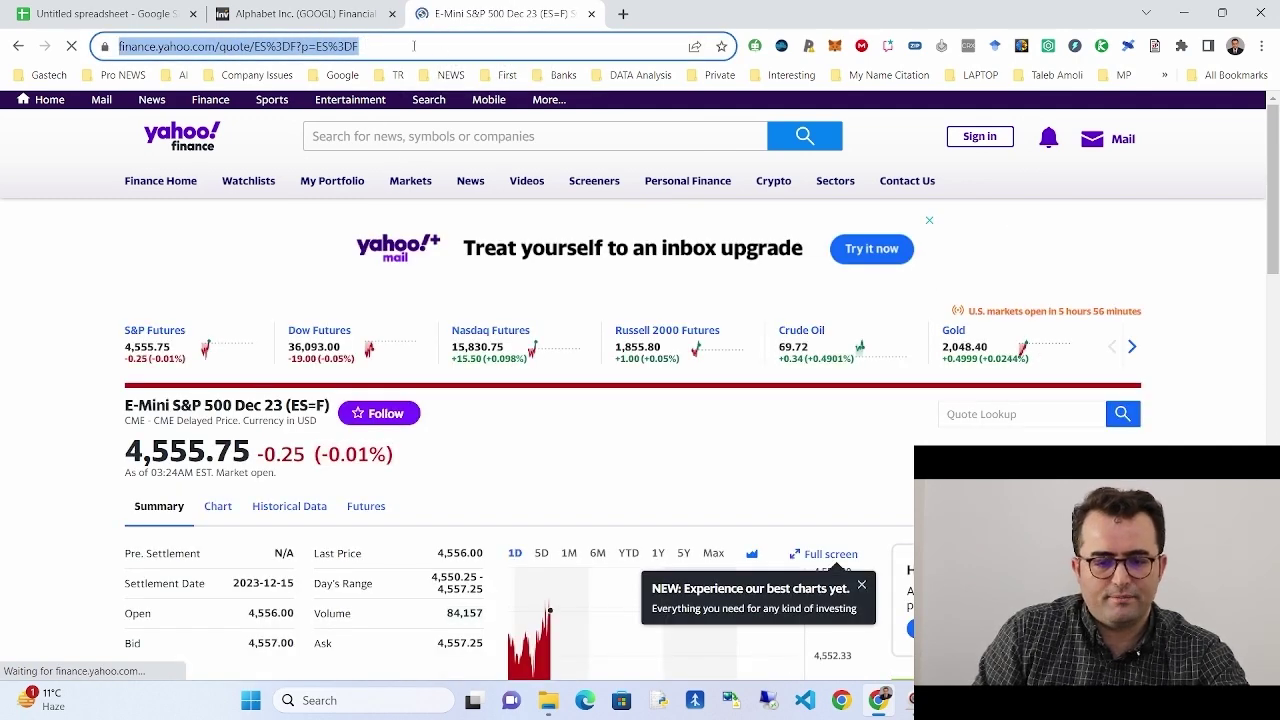
pyautogui.click(120, 6)
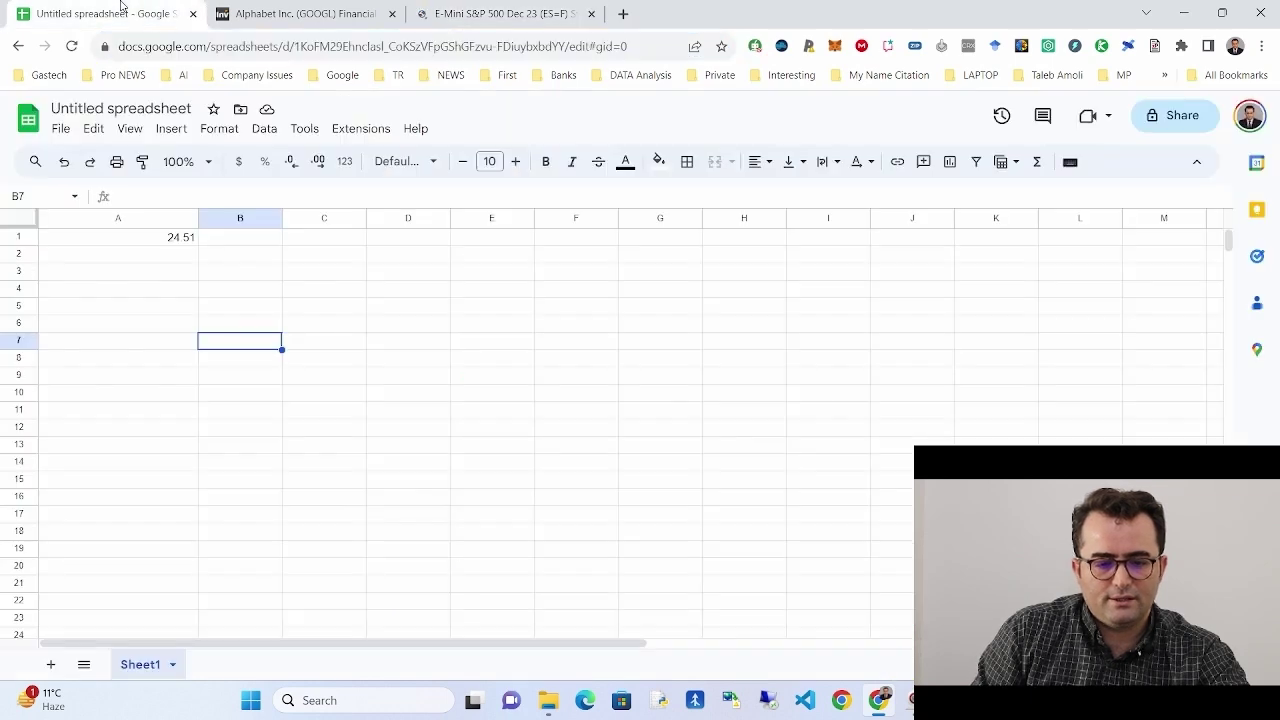
pyautogui.click(500, 13)
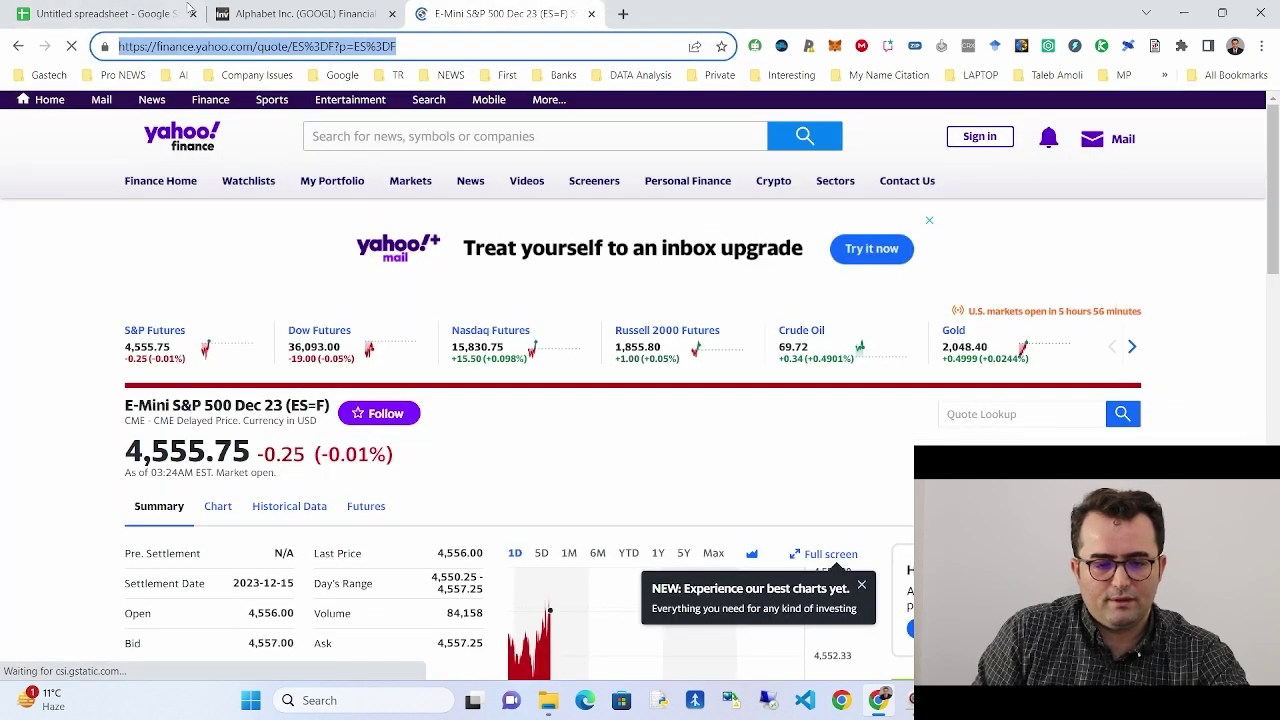
pyautogui.click(188, 10)
pyautogui.click(172, 238)
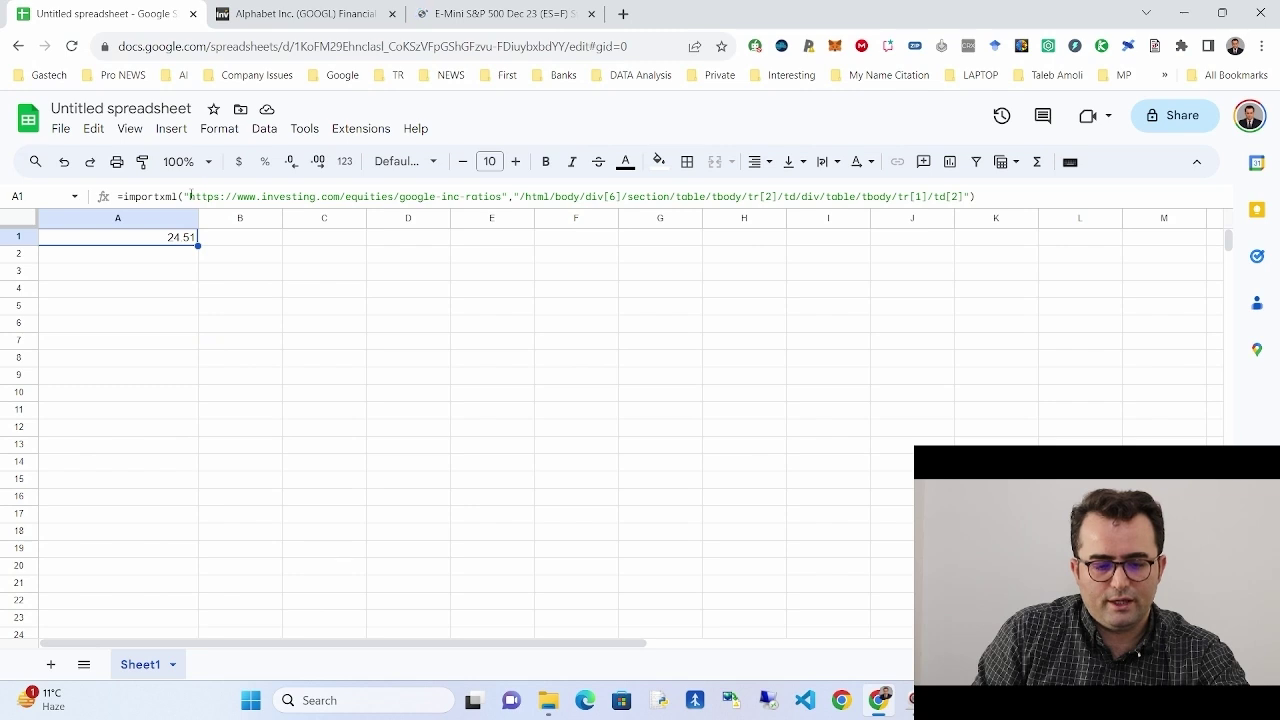
pyautogui.moveTo(190, 196); pyautogui.dragTo(503, 196)
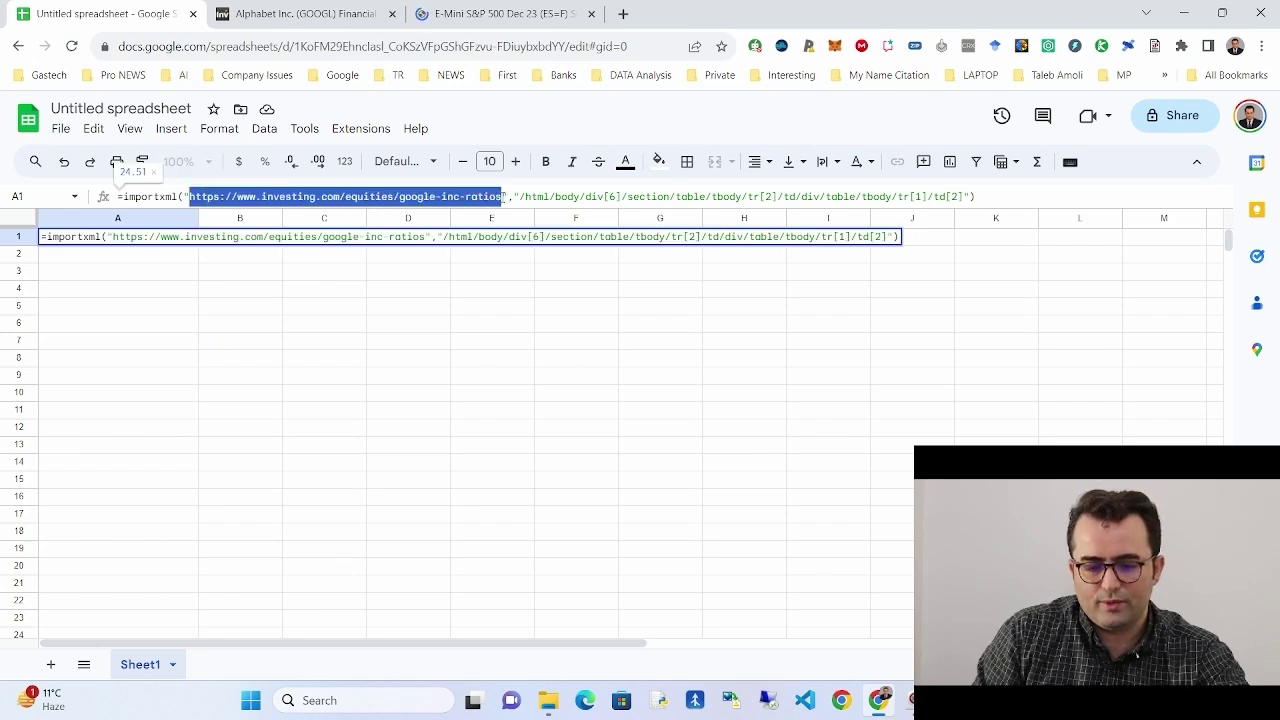
pyautogui.hotkey('ctrl', 'v')
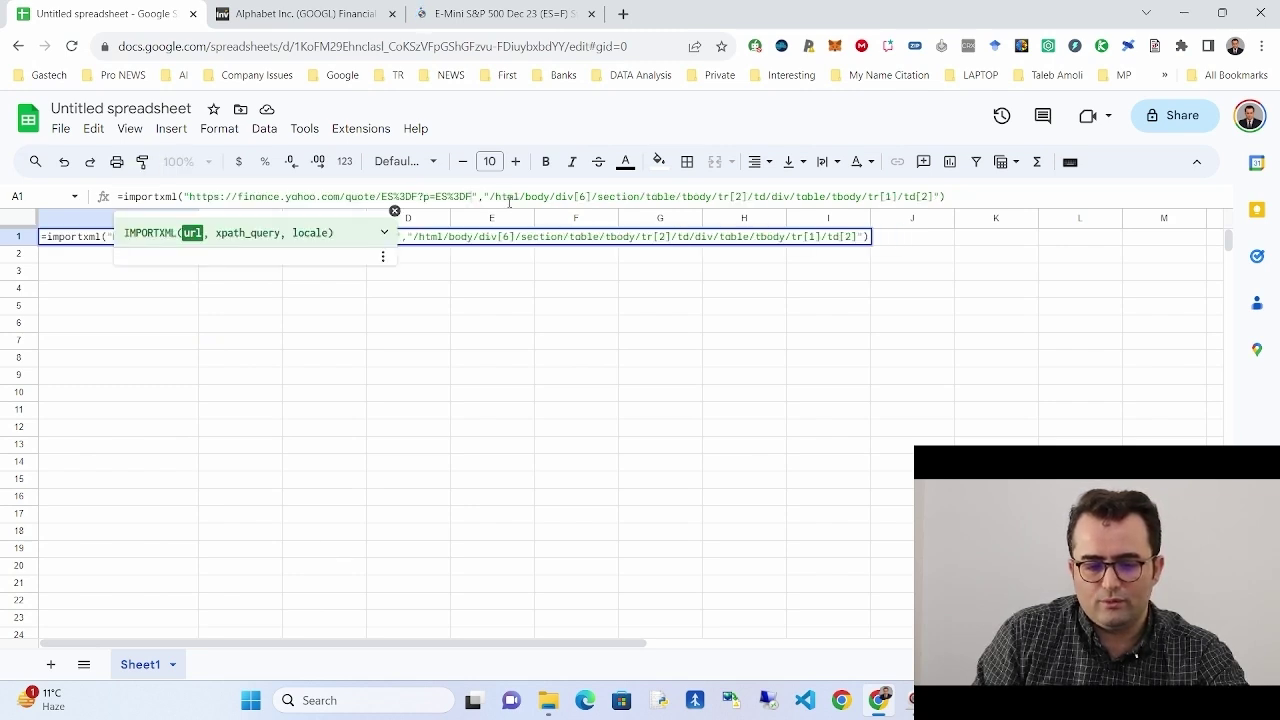
# Inspect the large current price of E-Mini S&P 500 Dec 23 (ES=F) in the Yahoo Finance page's source.
pyautogui.click(467, 10)
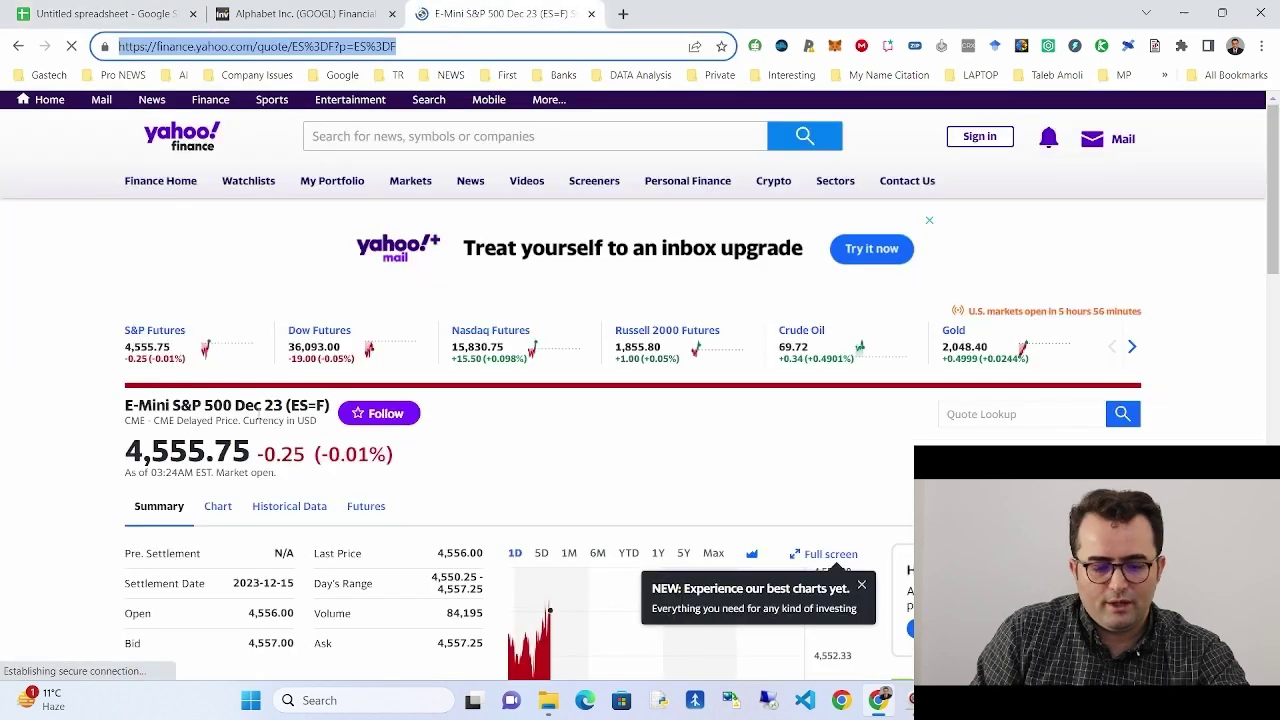
pyautogui.rightClick(177, 455)
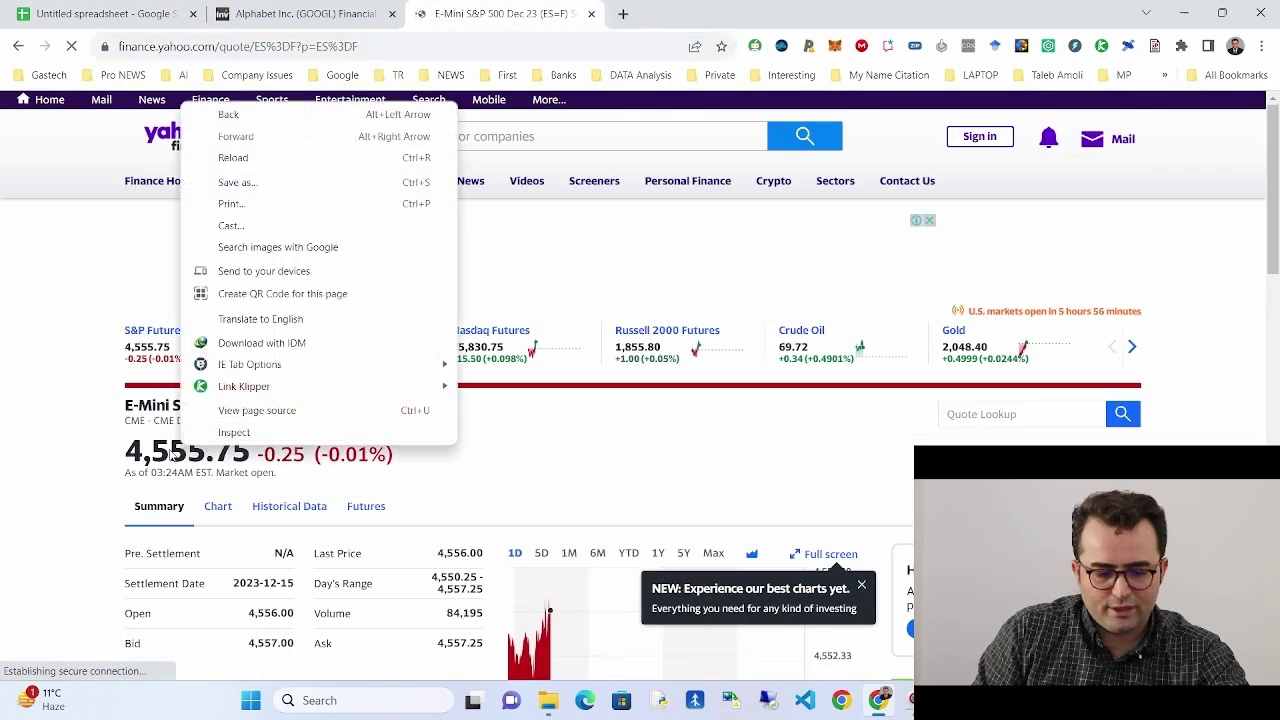
pyautogui.press('Escape')
pyautogui.moveTo(130, 453); pyautogui.dragTo(249, 453)
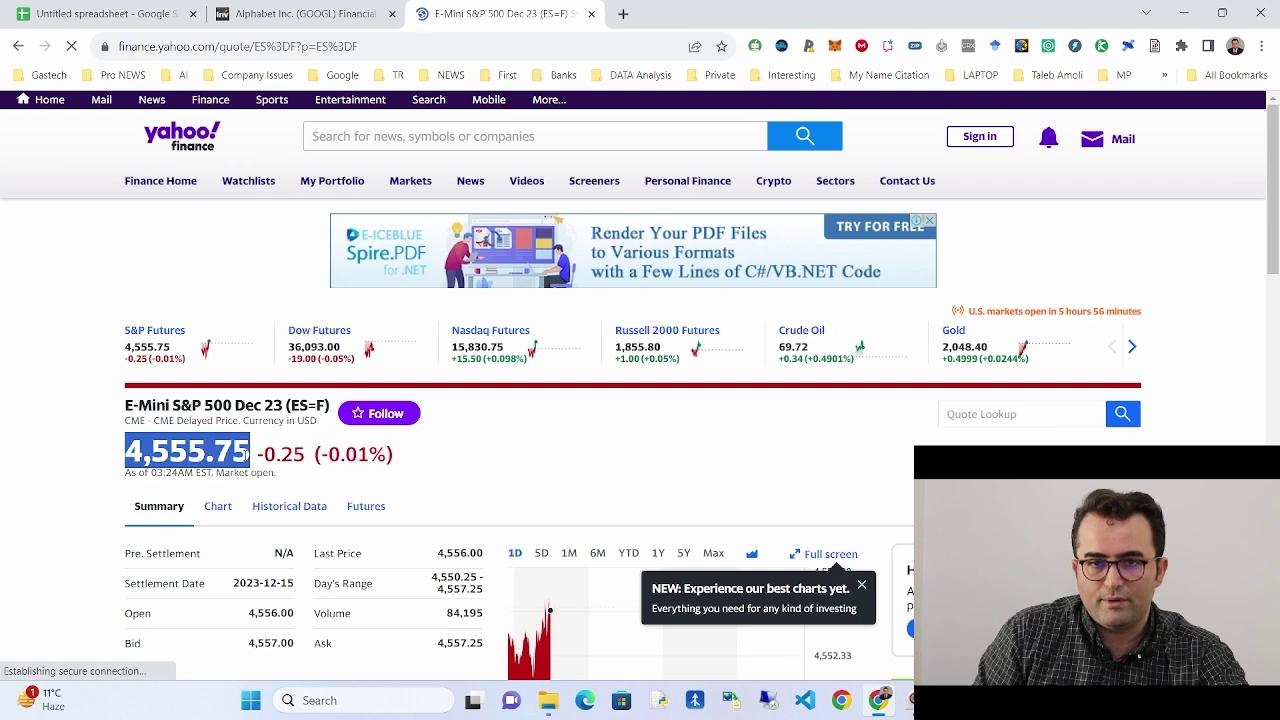
pyautogui.rightClick(204, 470)
pyautogui.click(230, 249)
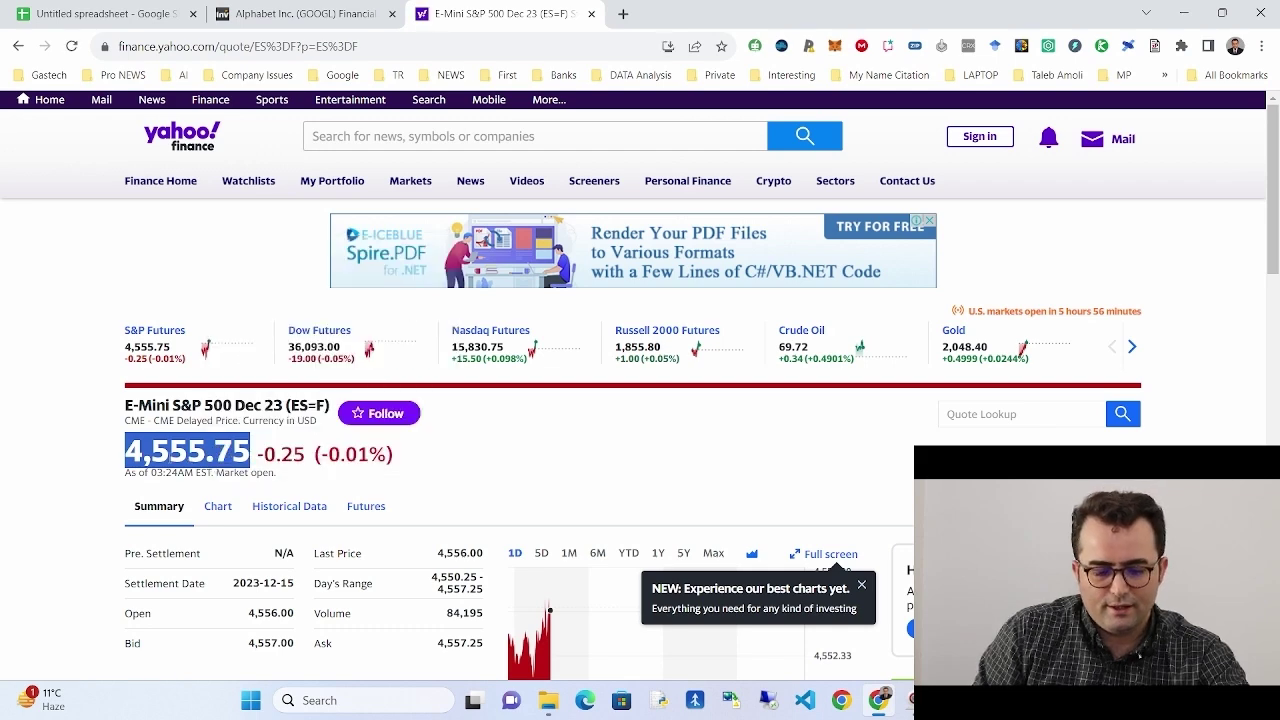
pyautogui.rightClick(170, 462)
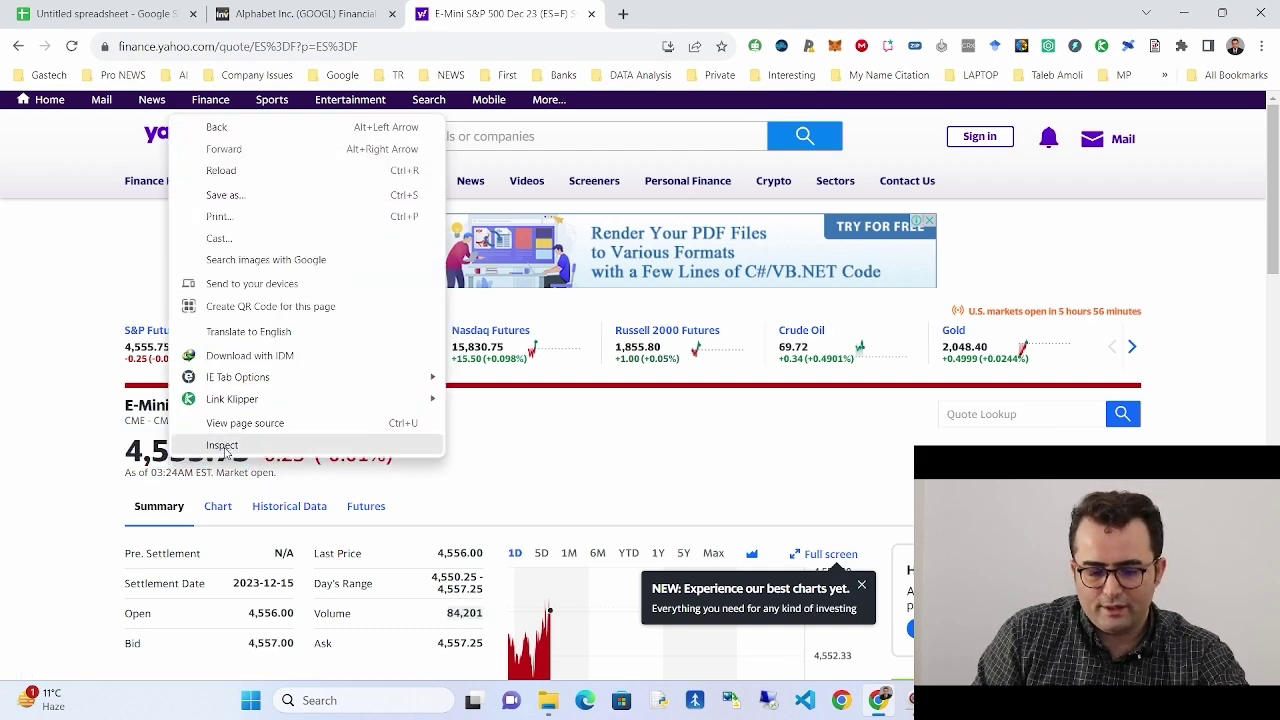
pyautogui.click(224, 443)
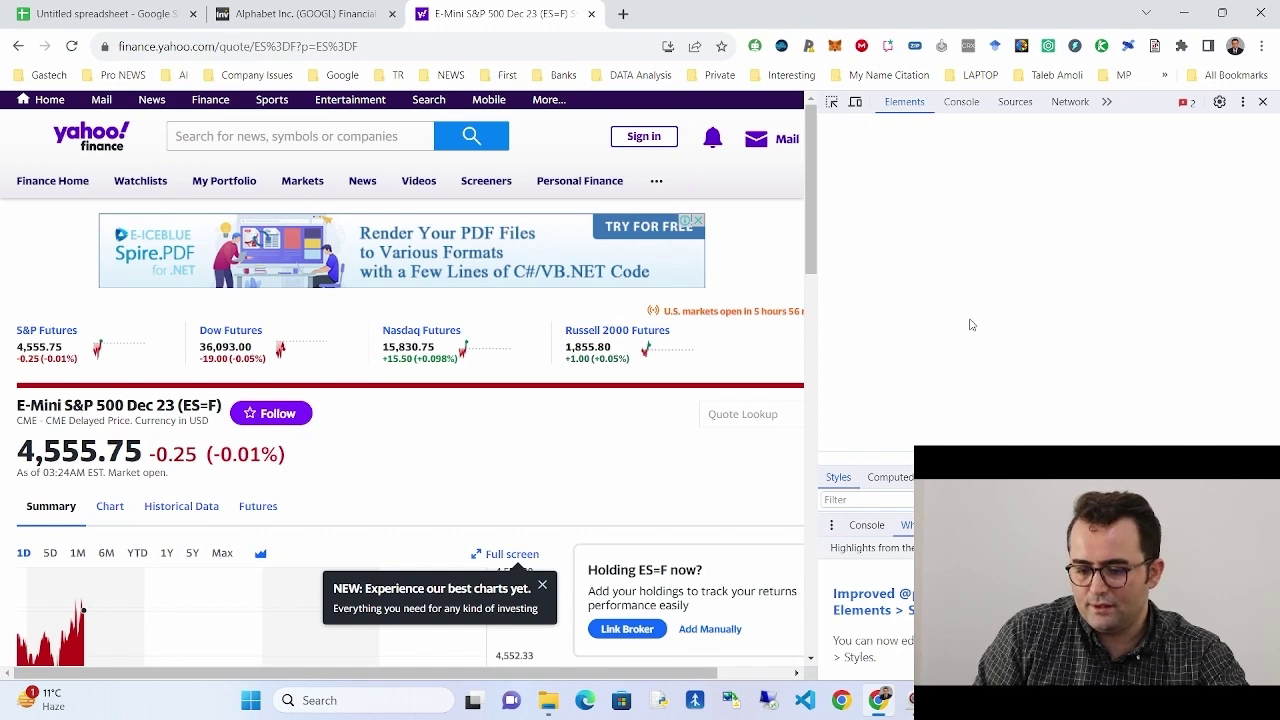
# Copy the XPath of the fin-streamer element holding the ES=F market price and go back to the A1 formula in the spreadsheet.
pyautogui.rightClick(970, 323)
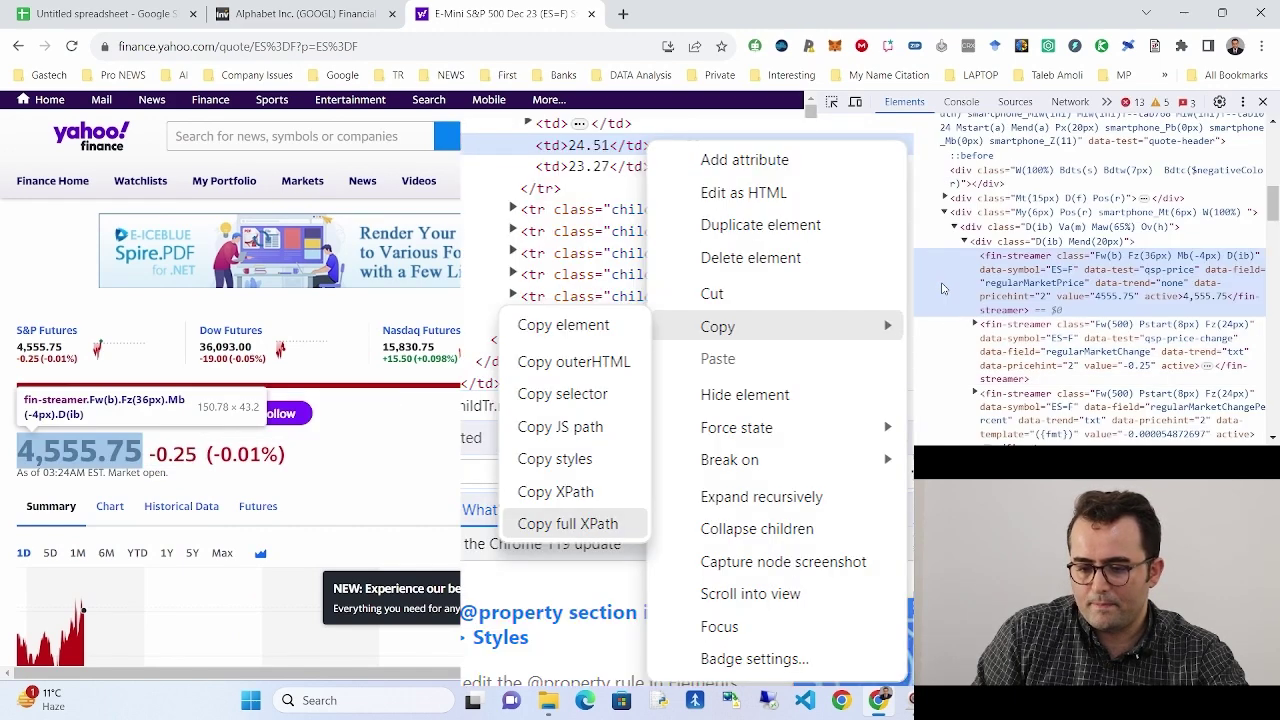
pyautogui.rightClick(1022, 261)
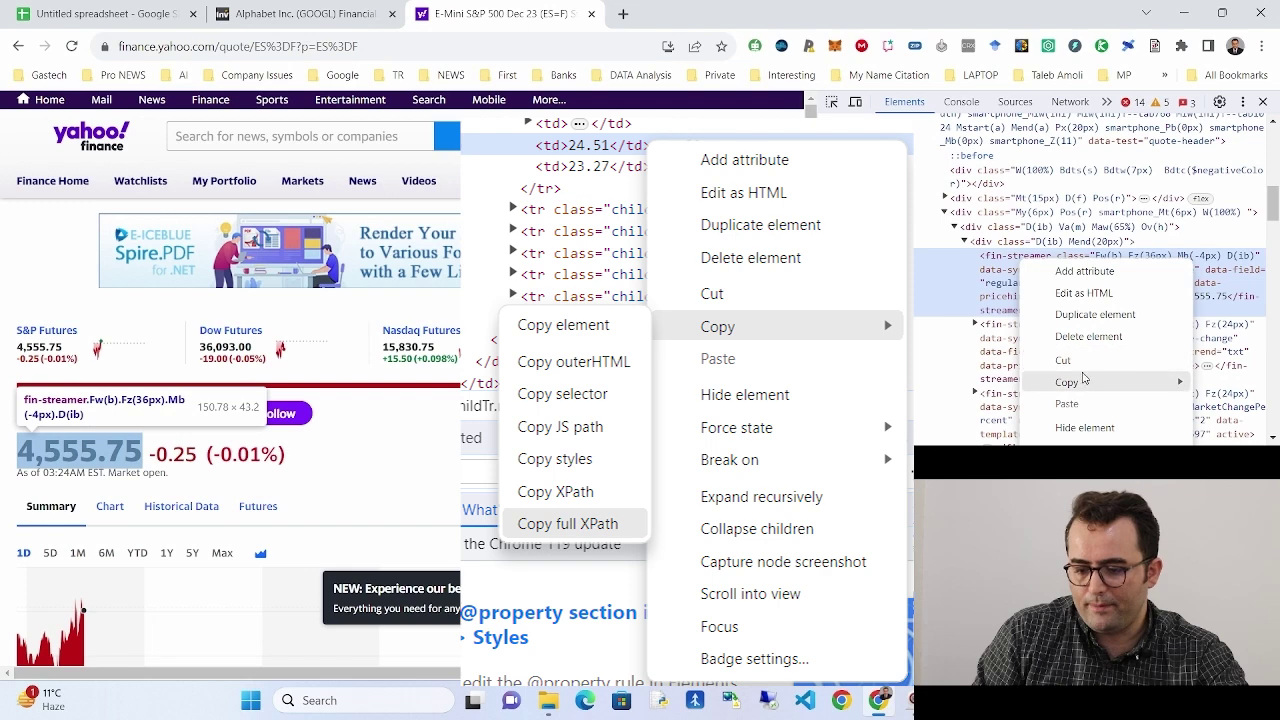
pyautogui.moveTo(1095, 390)
pyautogui.click(985, 432)
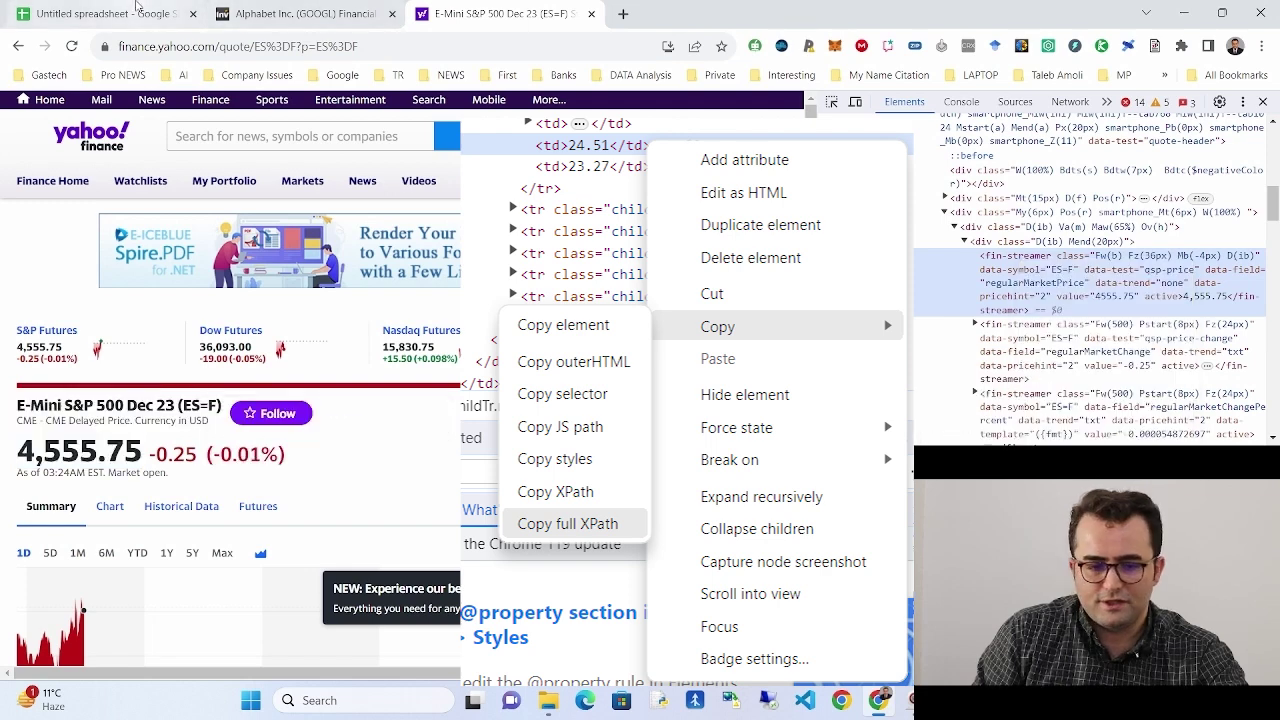
pyautogui.click(105, 13)
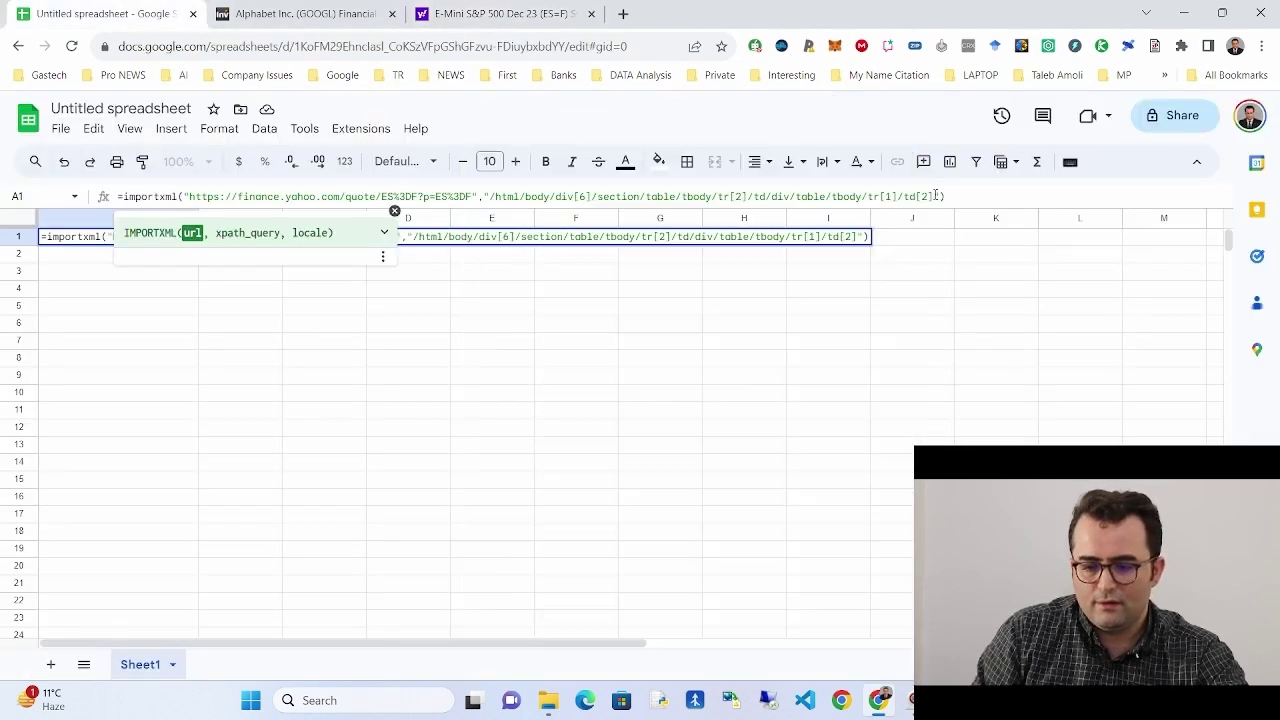
# Try the copied full XPath to fin-streamer[1] as the XPath query in A1's IMPORTXML formula and check the cell.
pyautogui.moveTo(937, 197); pyautogui.dragTo(492, 197)
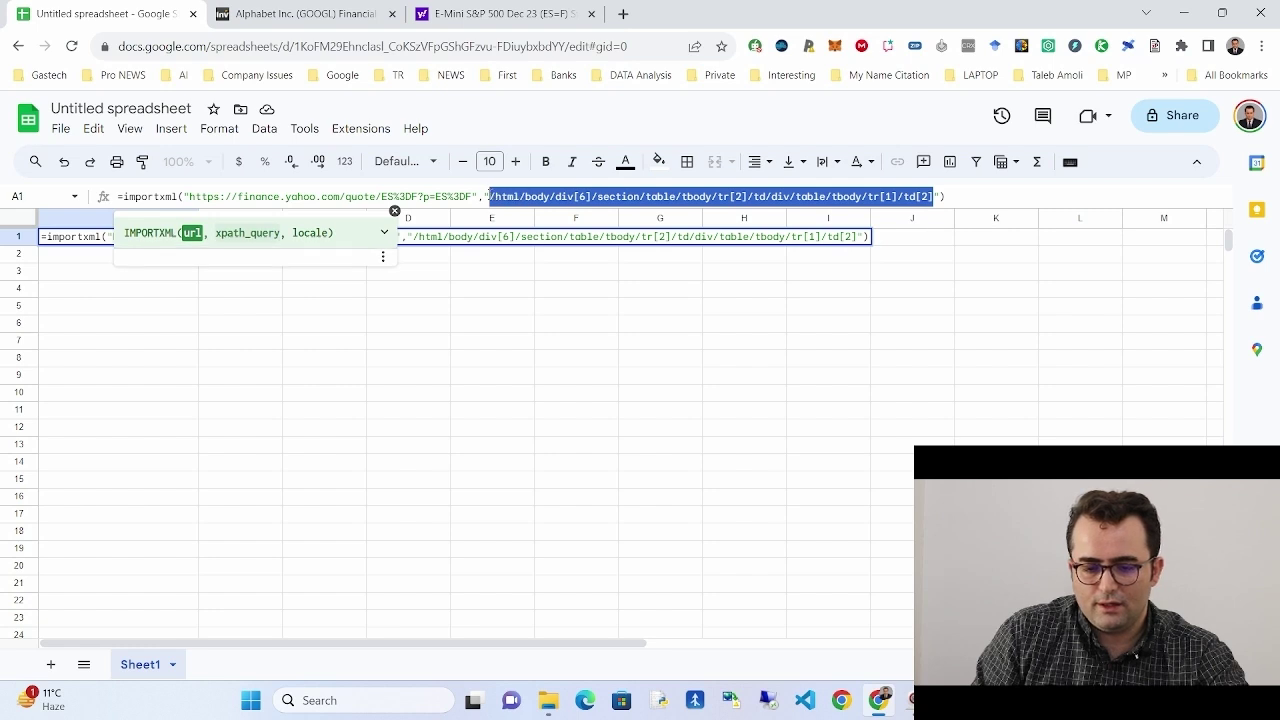
pyautogui.hotkey('ctrl', 'v')
pyautogui.press('Return')
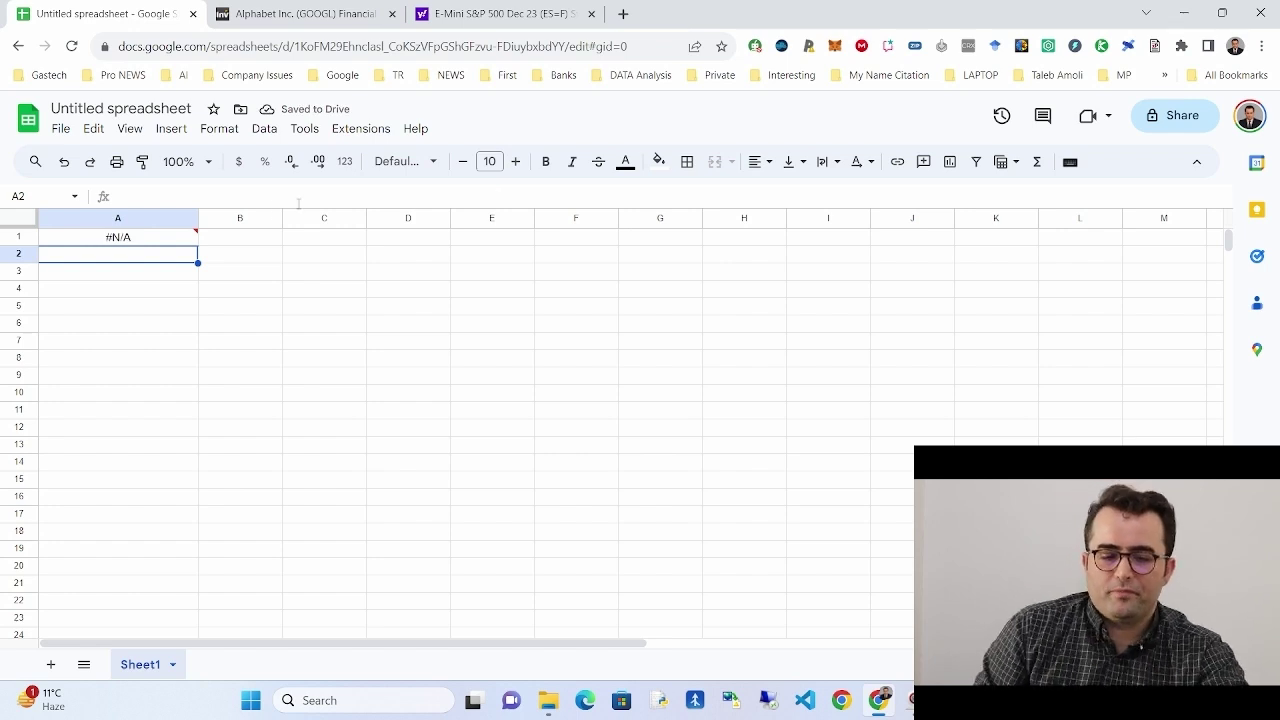
pyautogui.click(139, 242)
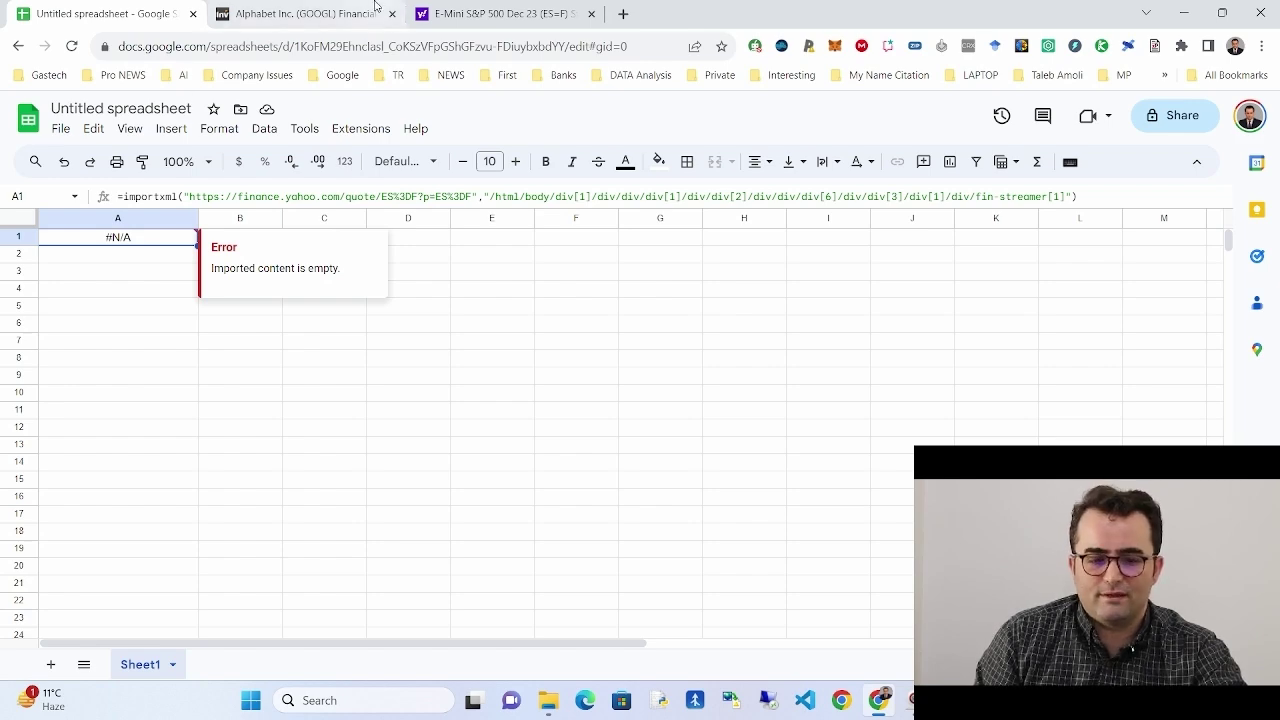
# Copy the short XPath, not the full one, of the ES=F price element on the Yahoo Finance page.
pyautogui.click(300, 13)
pyautogui.rightClick(997, 283)
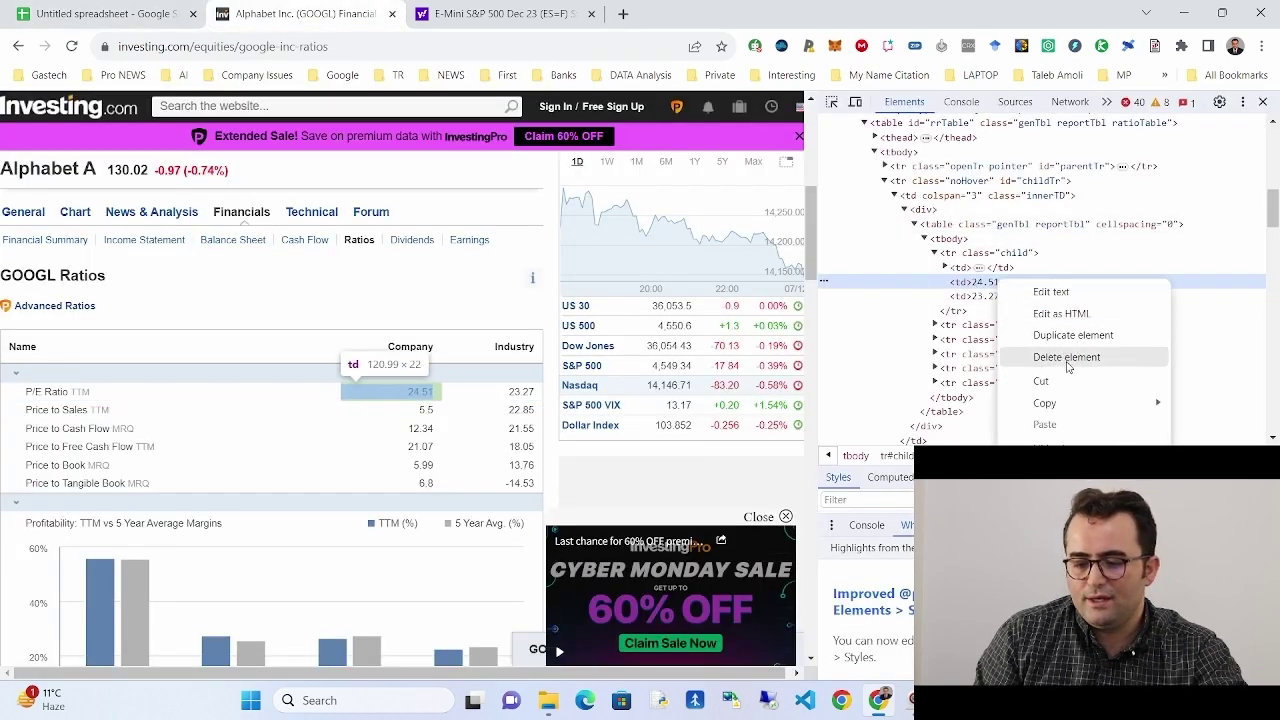
pyautogui.moveTo(1060, 402)
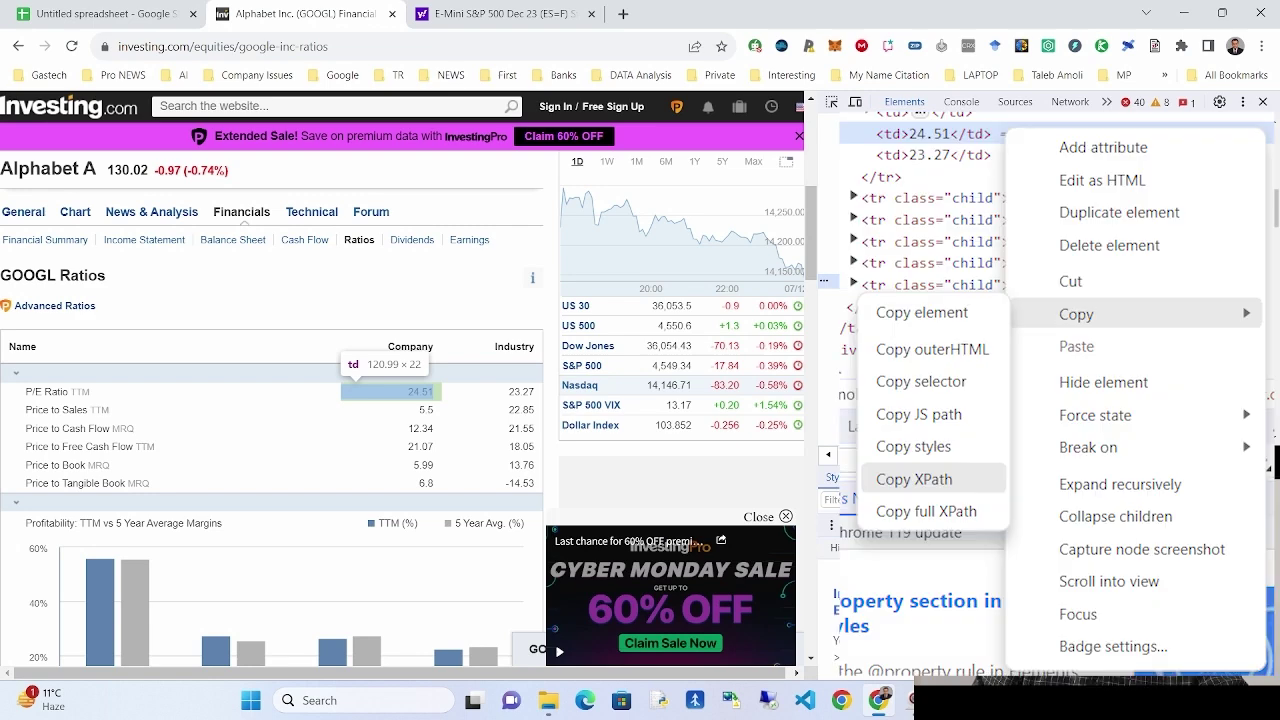
pyautogui.click(492, 13)
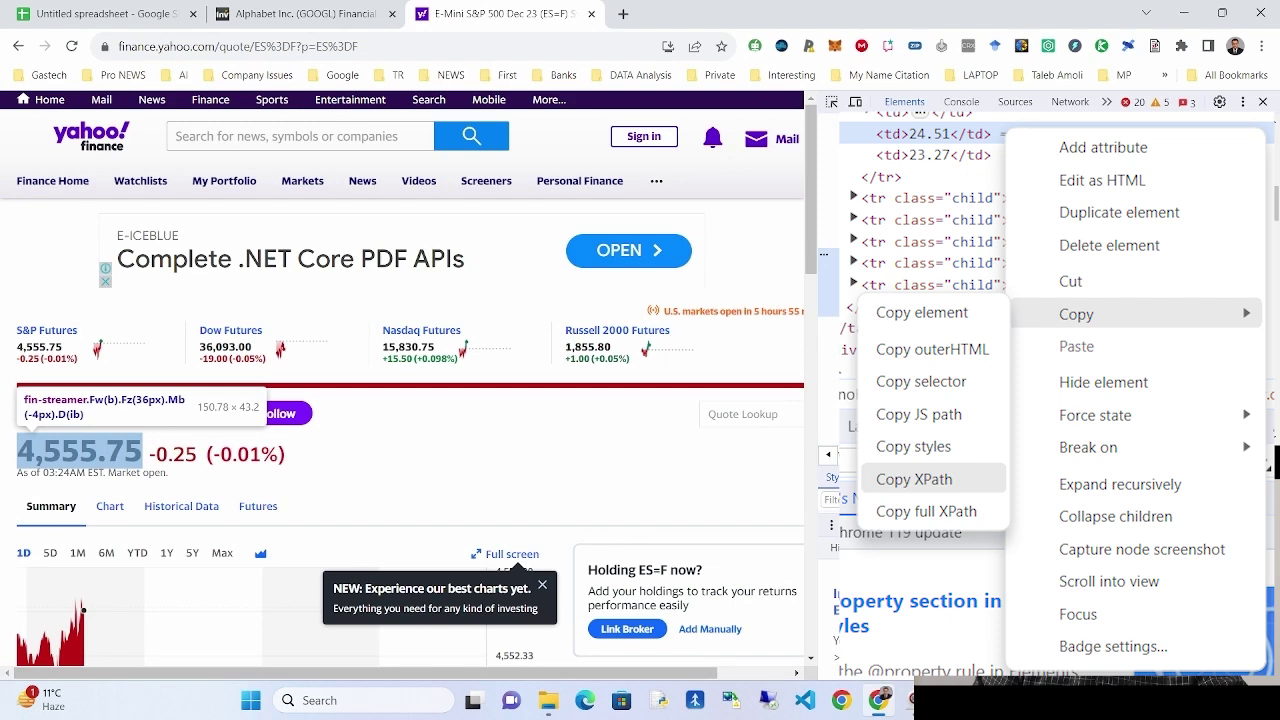
pyautogui.click(920, 480)
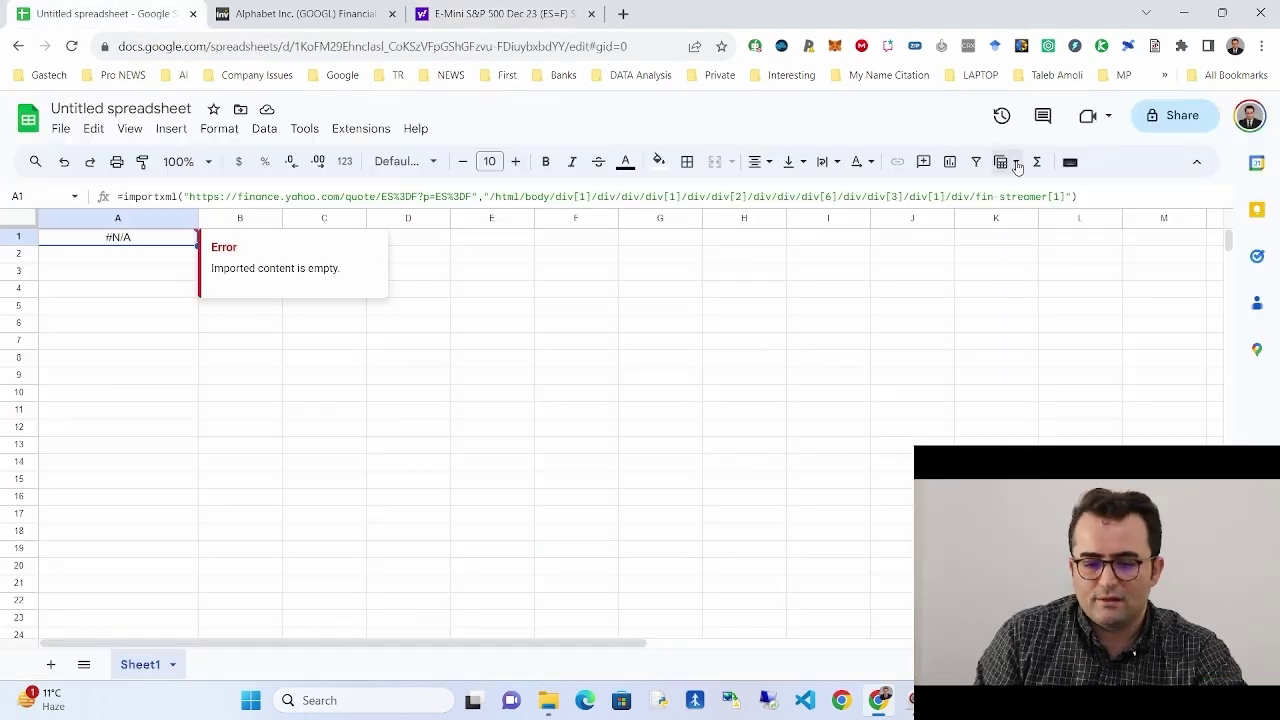
pyautogui.moveTo(1066, 196); pyautogui.dragTo(489, 185)
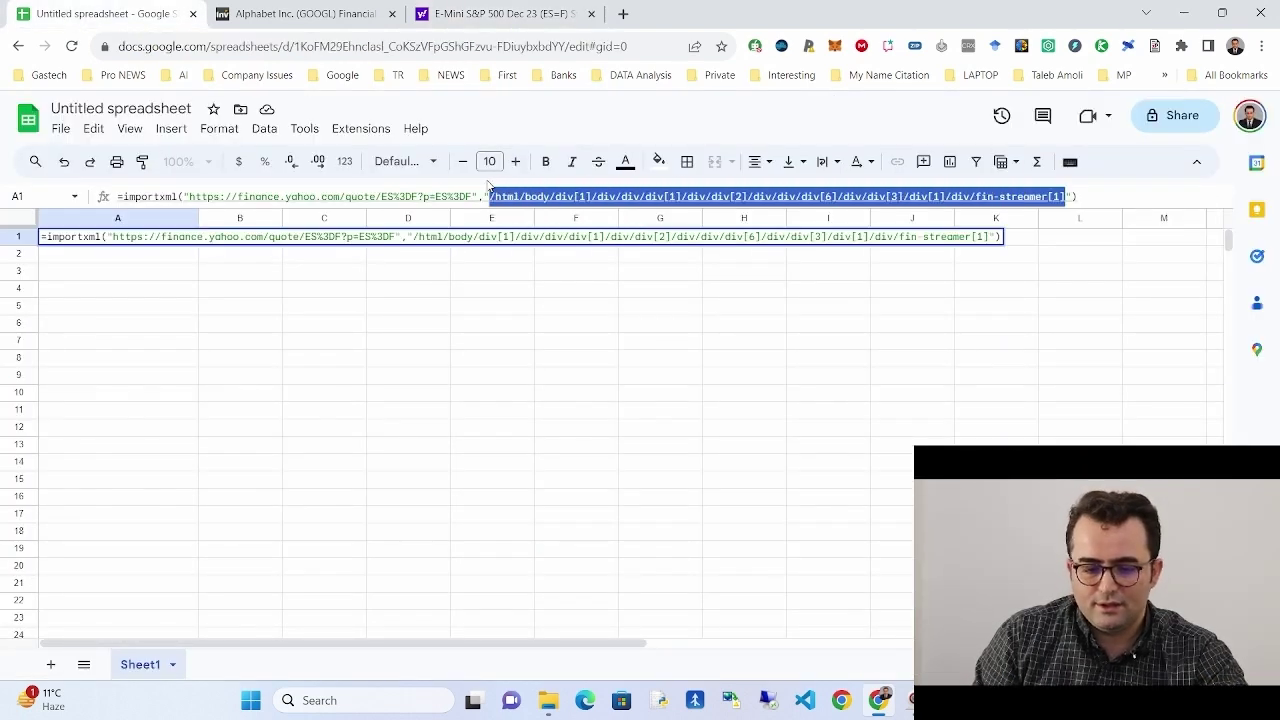
pyautogui.hotkey('ctrl', 'v')
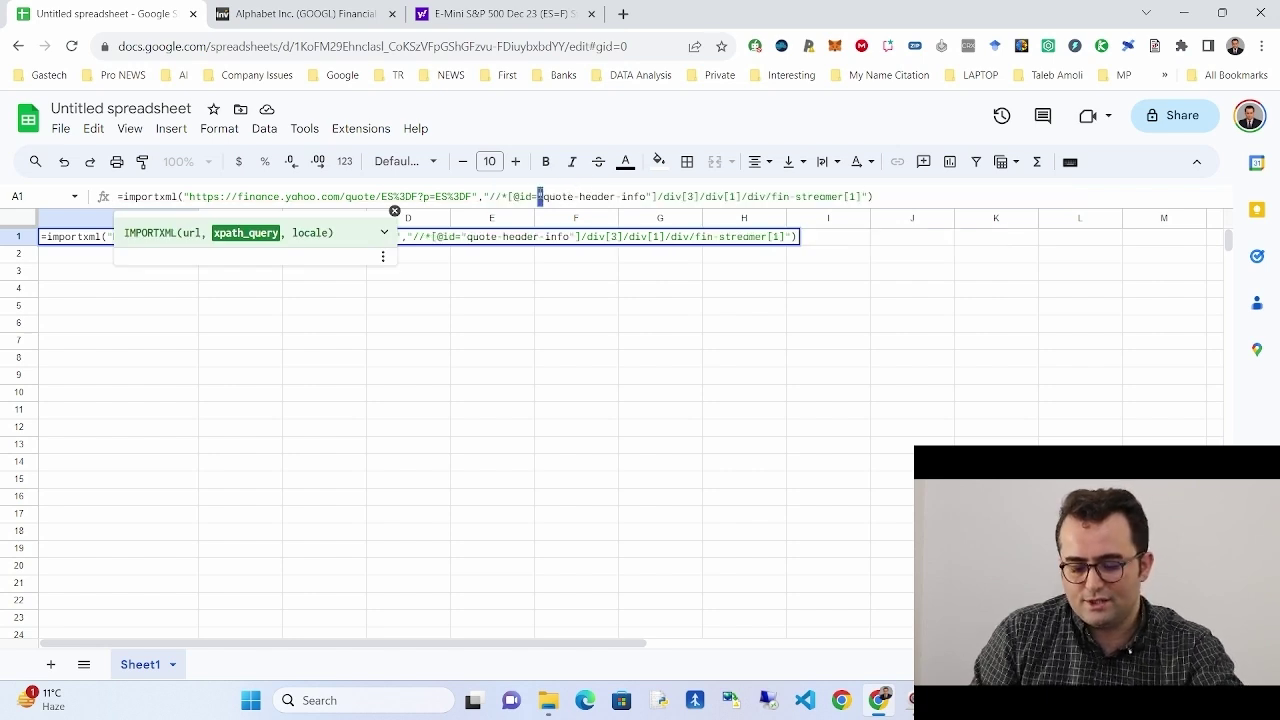
pyautogui.write("'")
pyautogui.click(652, 196)
pyautogui.hotkey('shift', 'Left')
pyautogui.write("'")
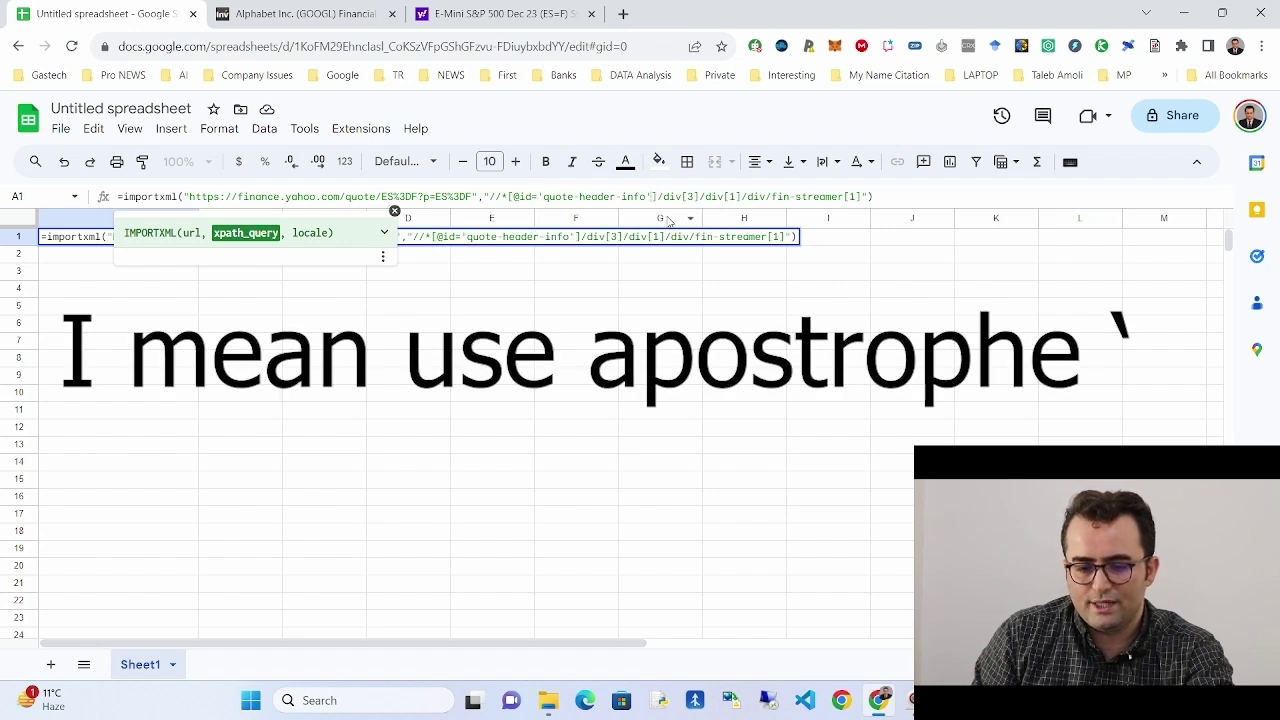
pyautogui.click(884, 196)
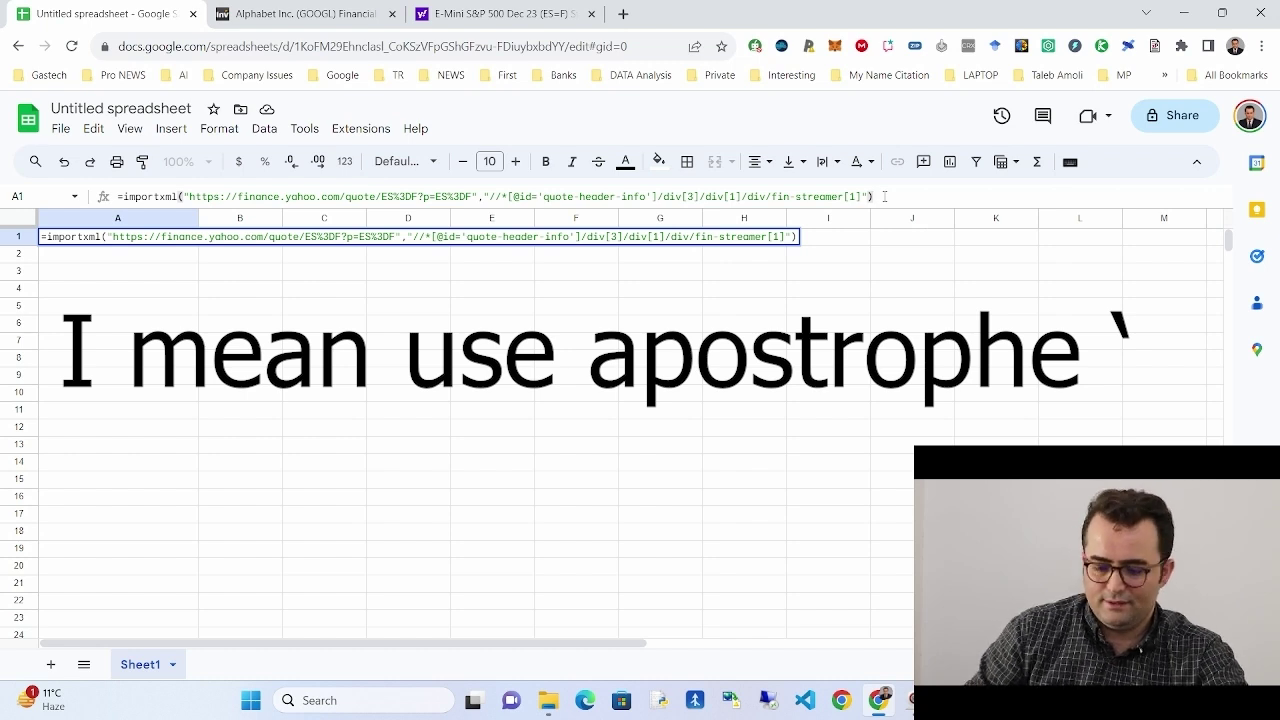
pyautogui.press('Return')
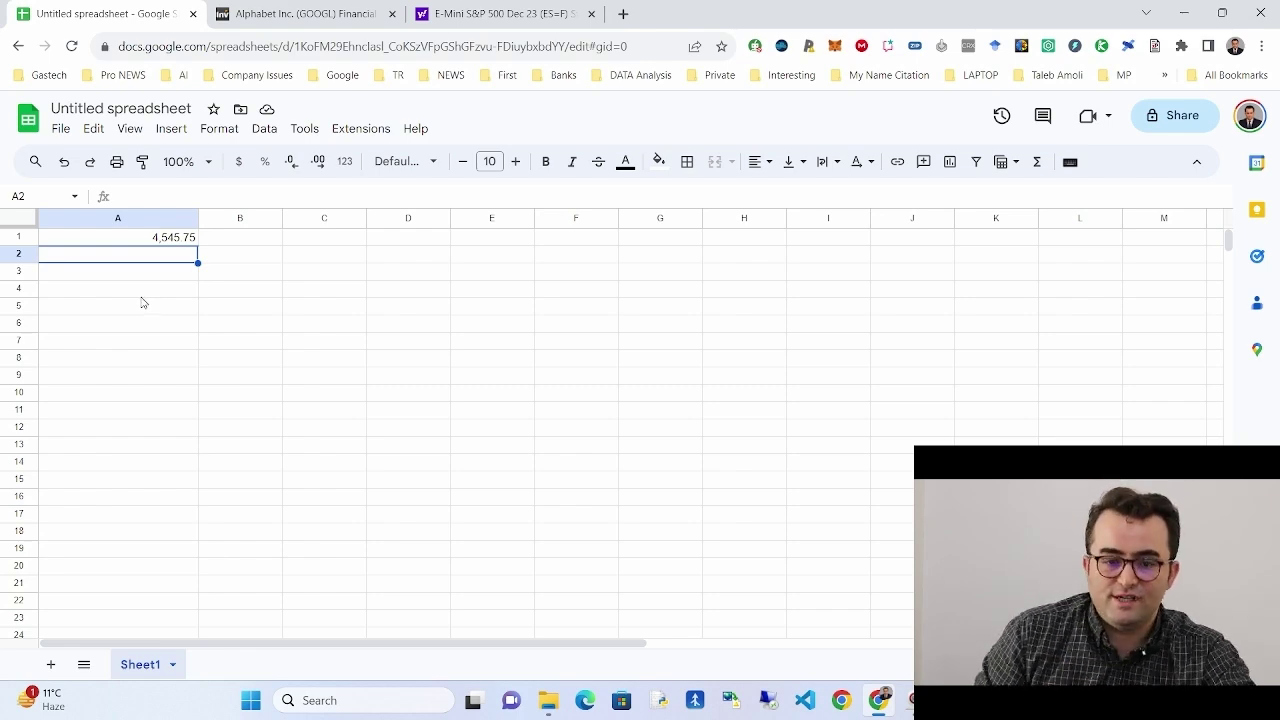
pyautogui.click(310, 12)
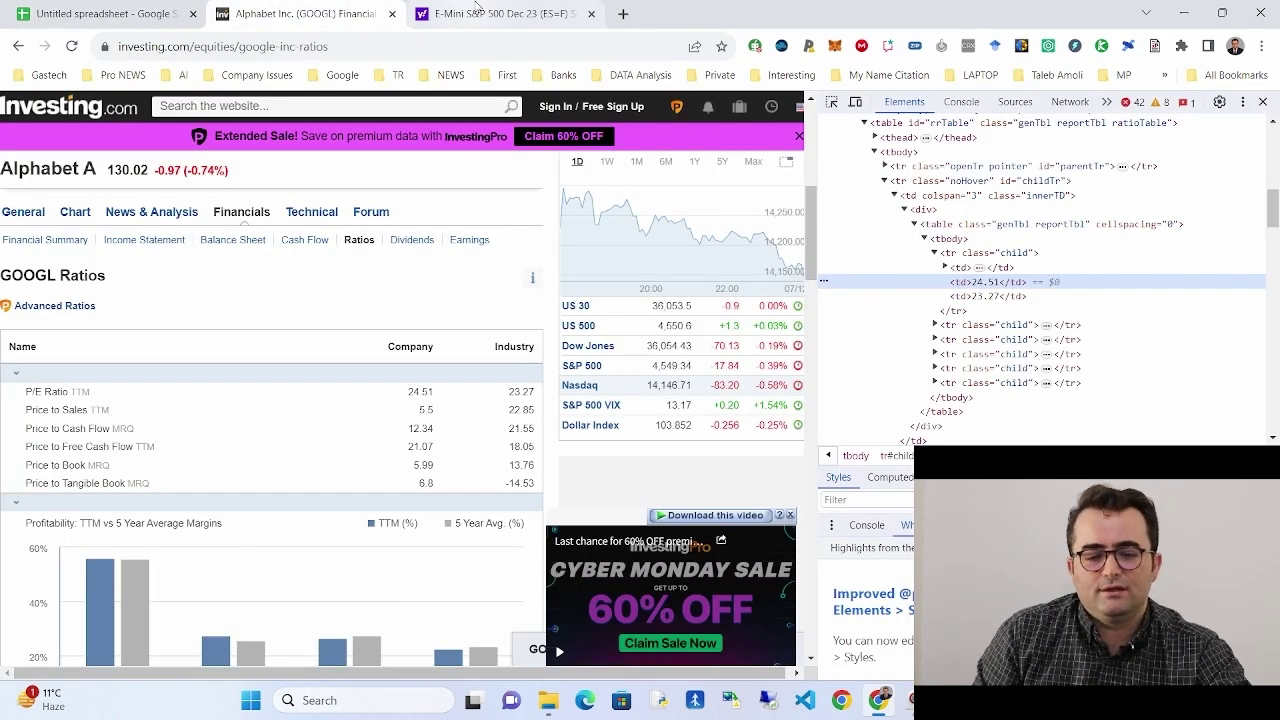
pyautogui.click(495, 13)
pyautogui.click(100, 12)
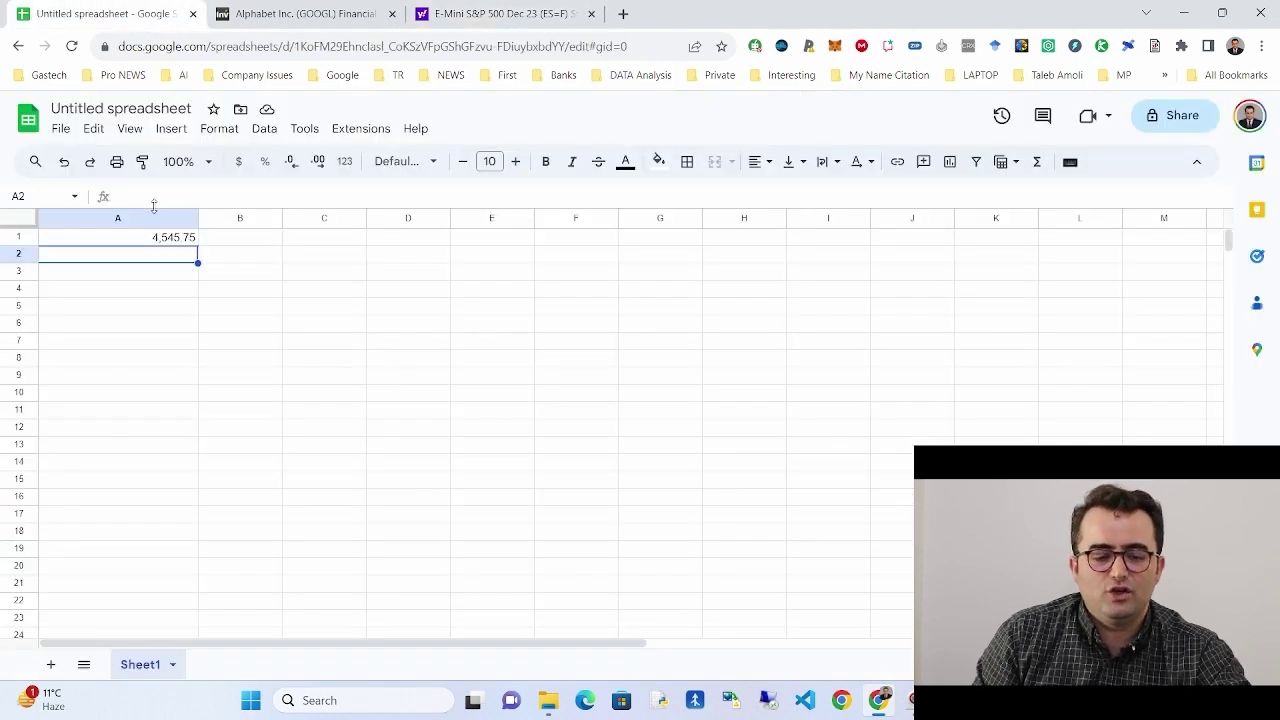
pyautogui.click(151, 240)
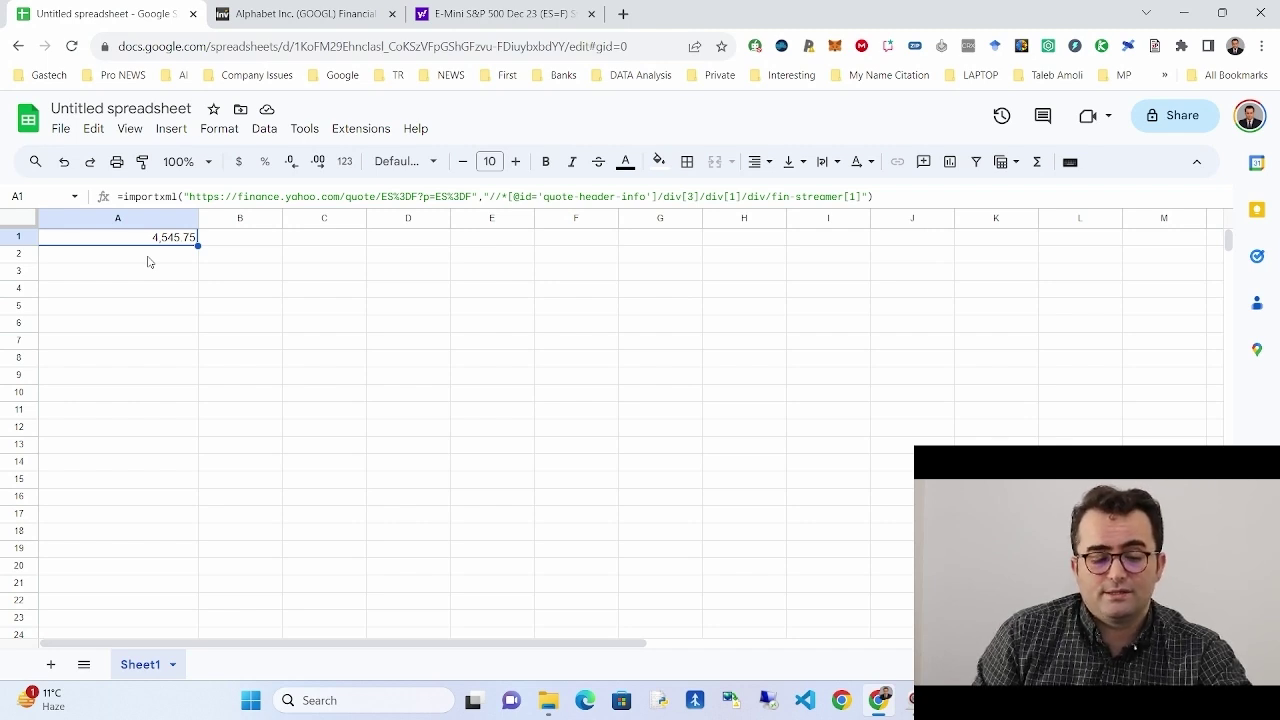
pyautogui.click(148, 261)
pyautogui.click(178, 242)
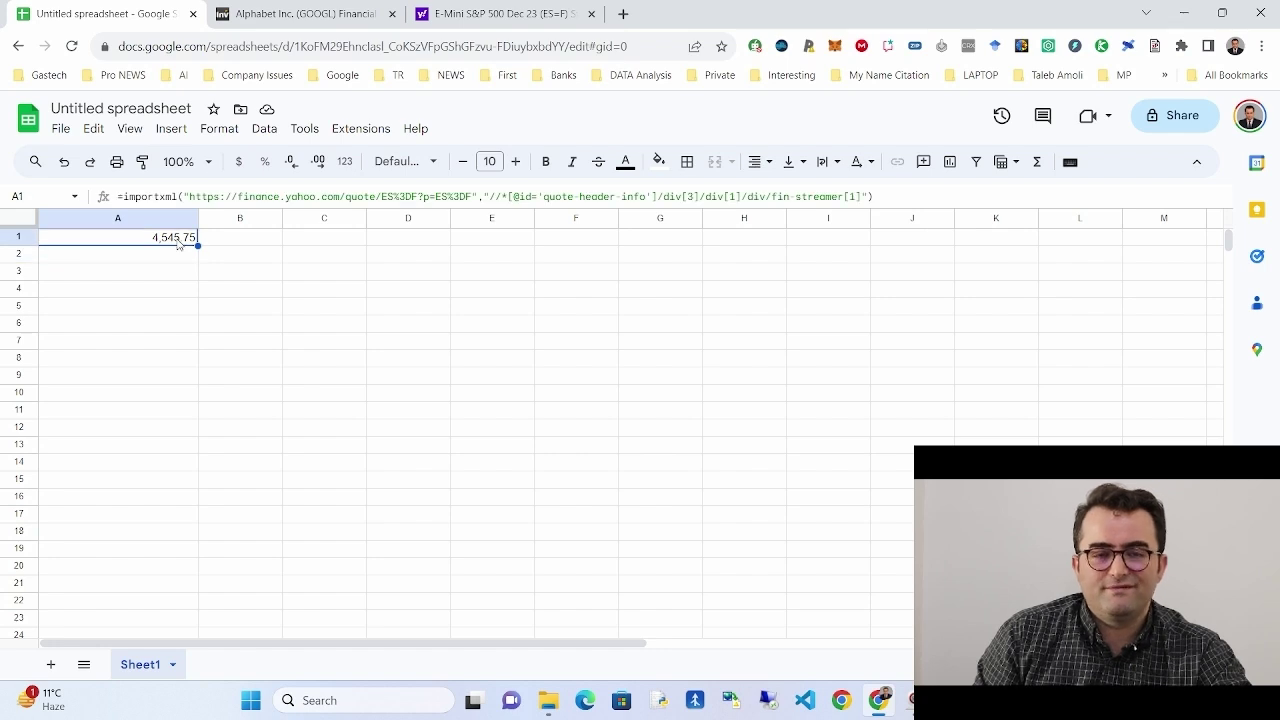